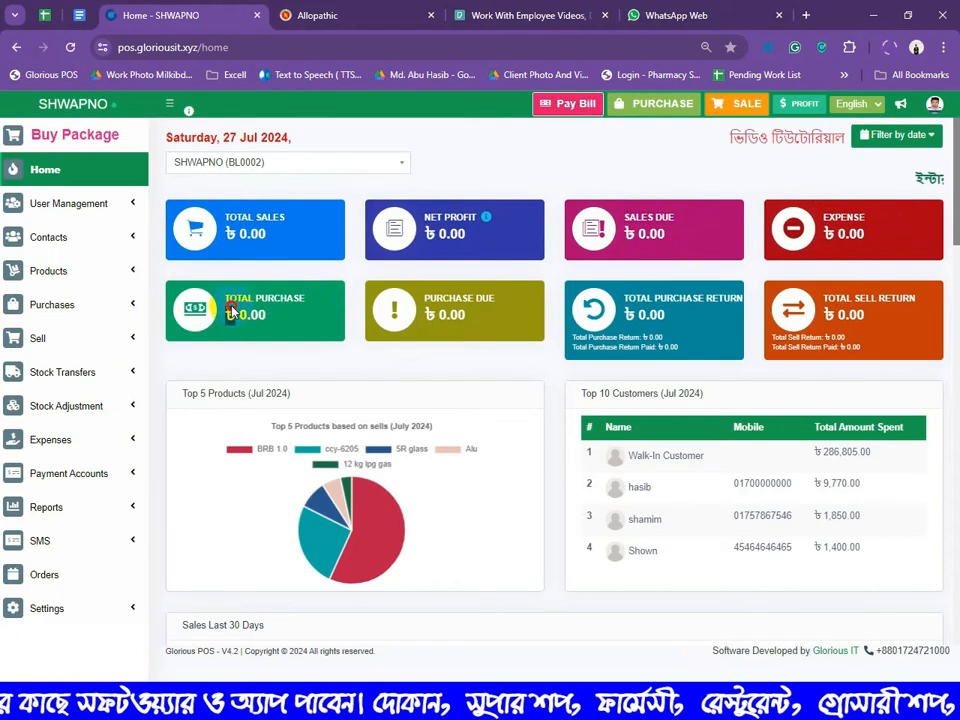
Review the dashboard's total cards, the date filter options, and the Top 5 Products and Top 10 Customers sections
drag(510, 298, 427, 298)
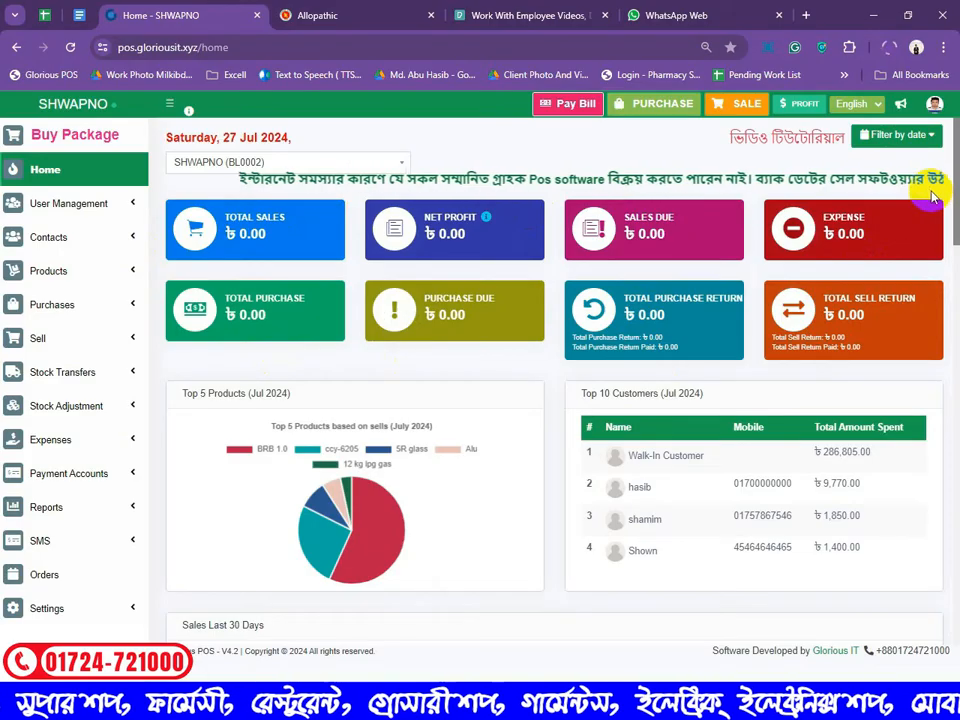
click(926, 138)
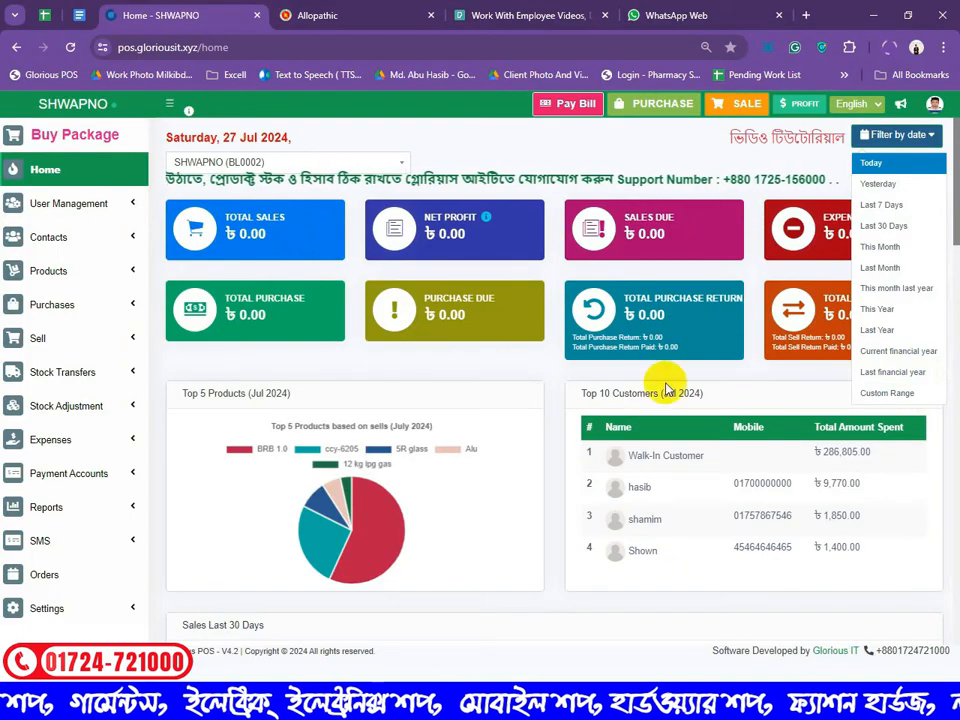
scroll(180, 250, down, 3)
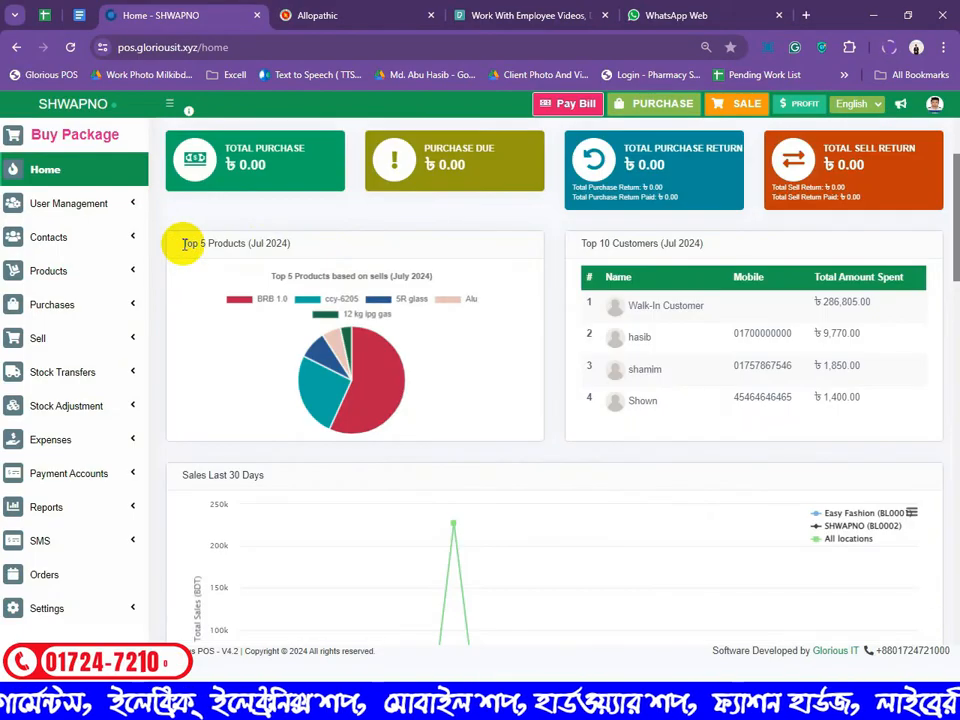
drag(183, 243, 283, 243)
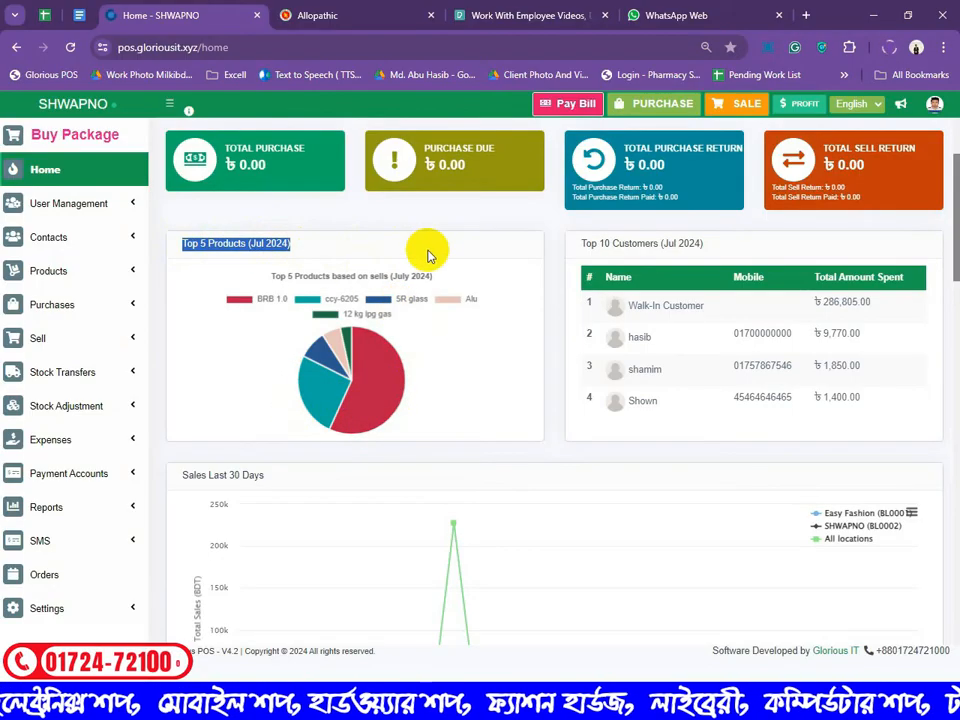
click(580, 253)
drag(580, 253, 712, 254)
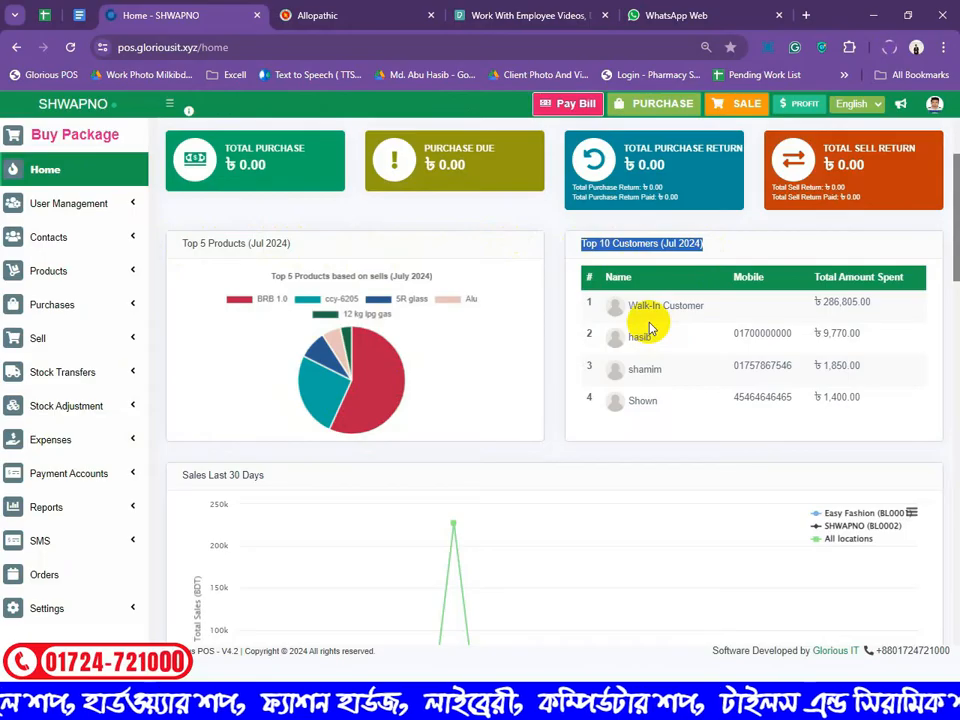
Examine the dashboard's sales charts for the last 30 days and the current financial year
scroll(648, 328, down, 3)
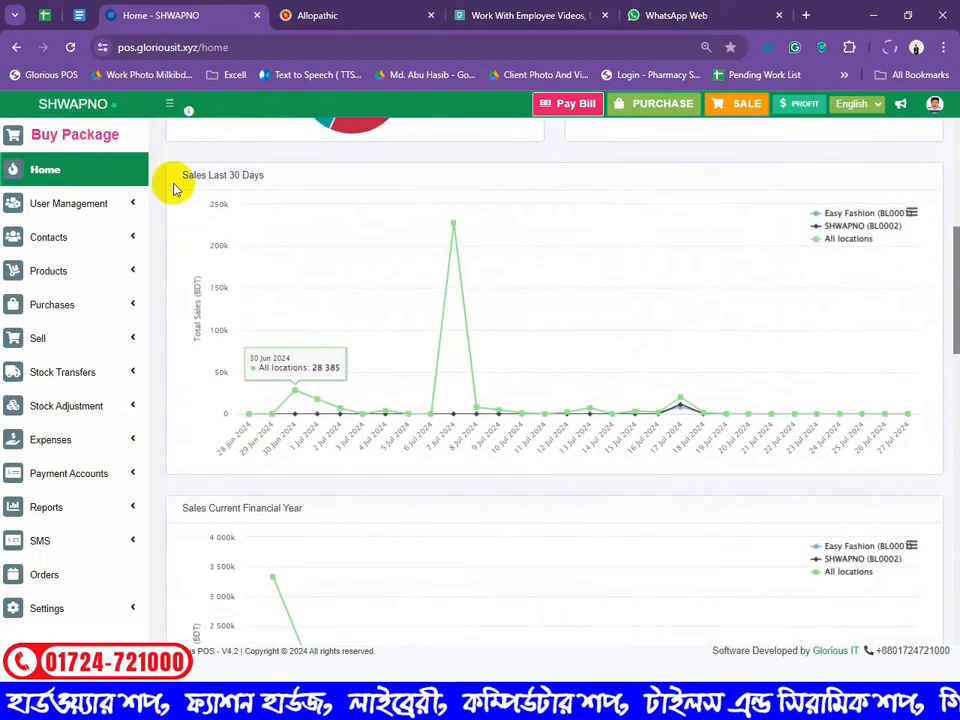
drag(180, 181, 250, 183)
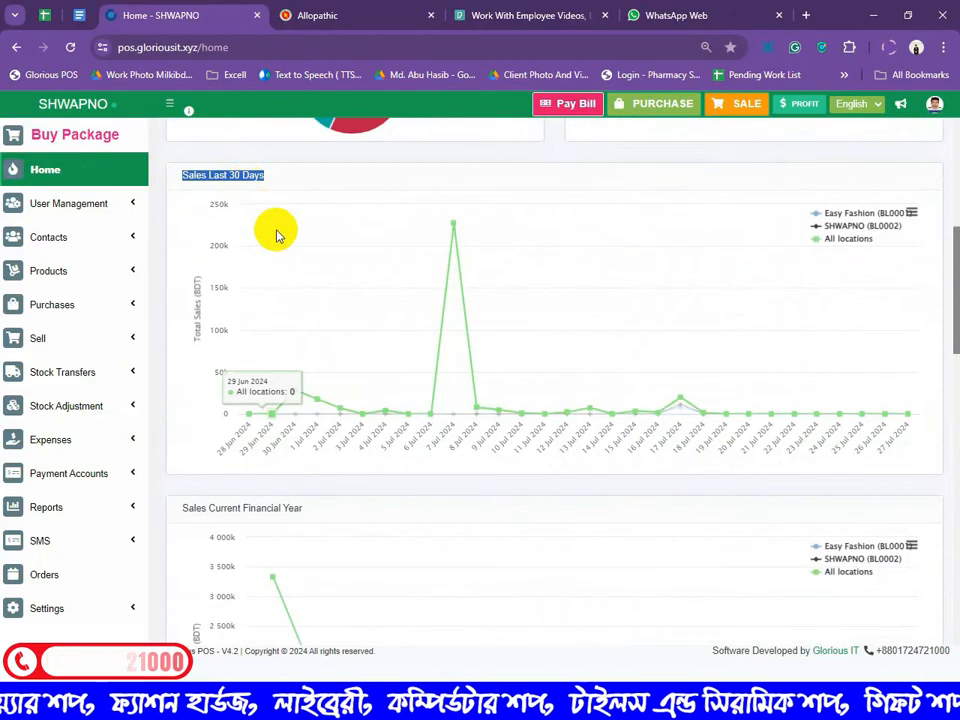
scroll(276, 233, down, 1)
scroll(276, 233, down, 3)
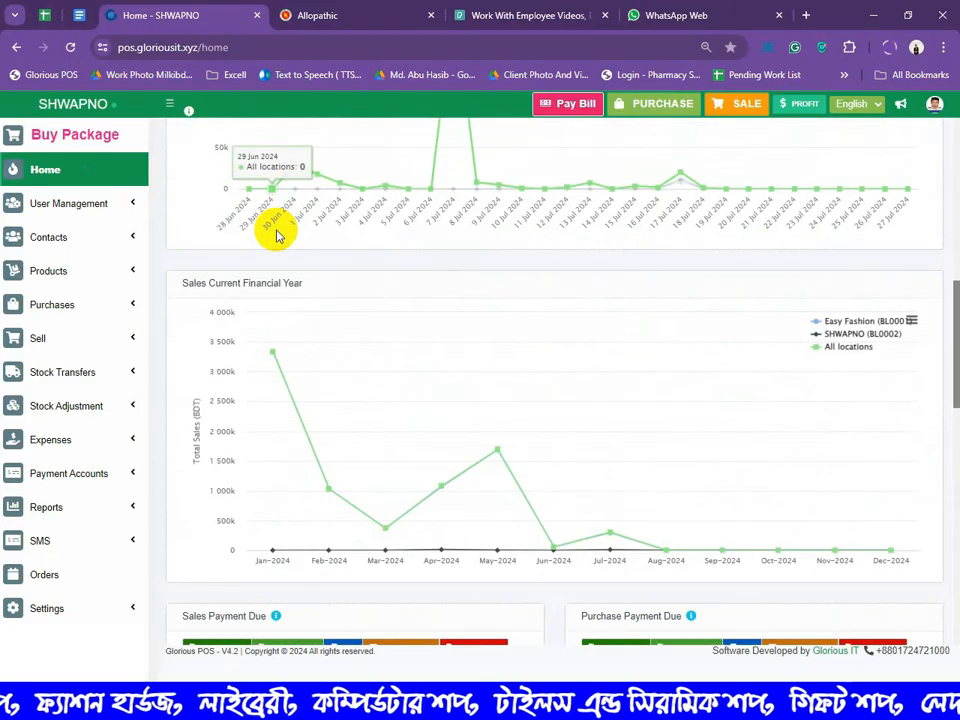
scroll(279, 236, down, 1)
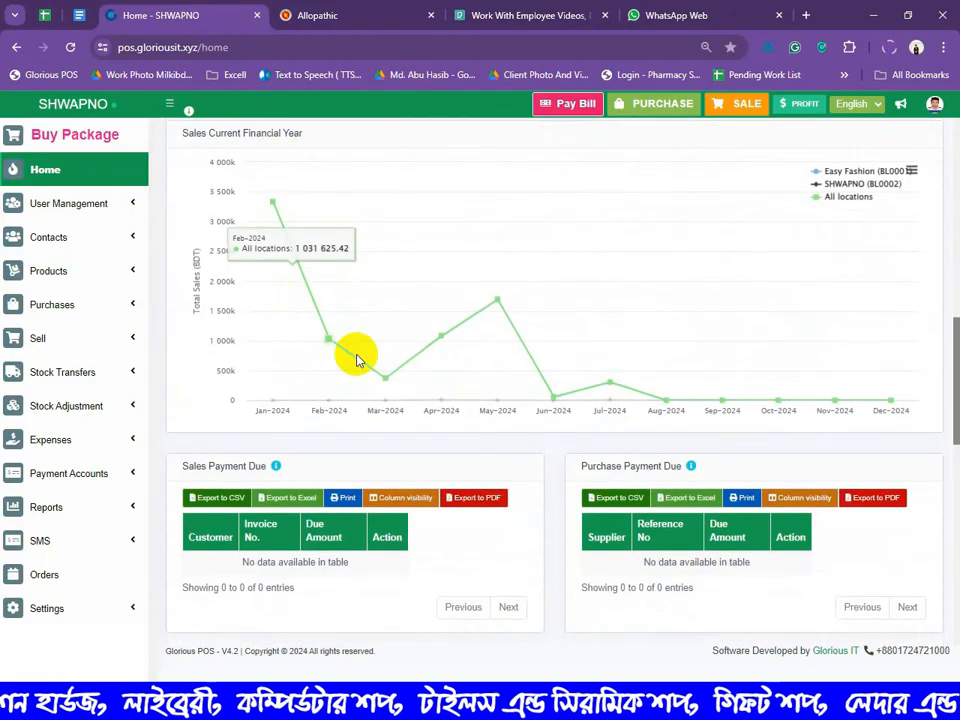
scroll(439, 405, down, 4)
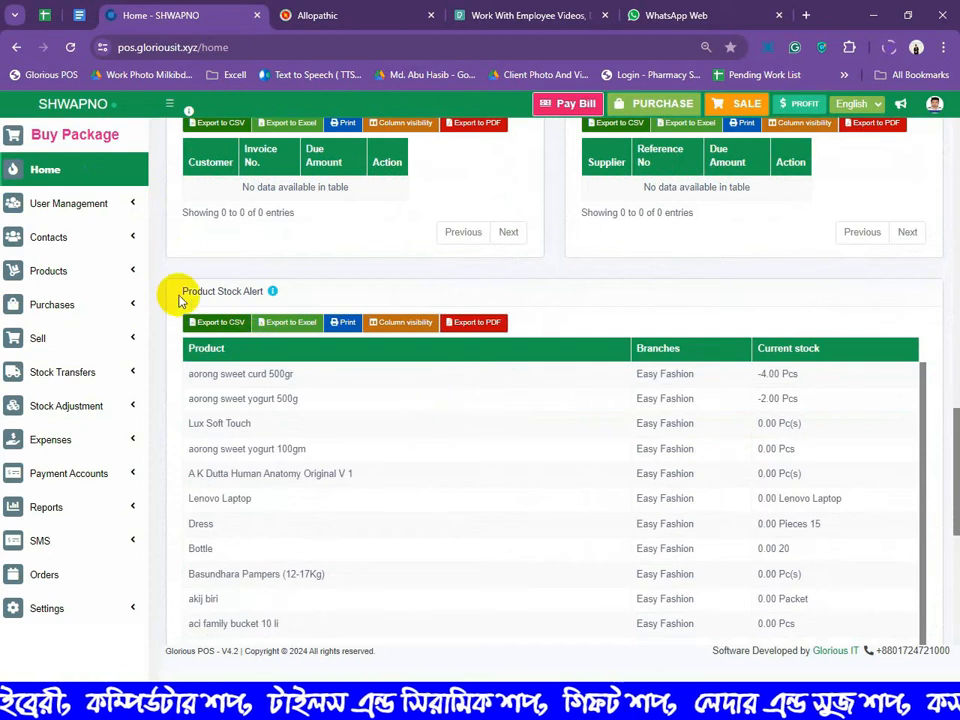
Look through the Product Stock Alert table for products, branches and current stock, and return to the dashboard's beginning
drag(181, 296, 263, 291)
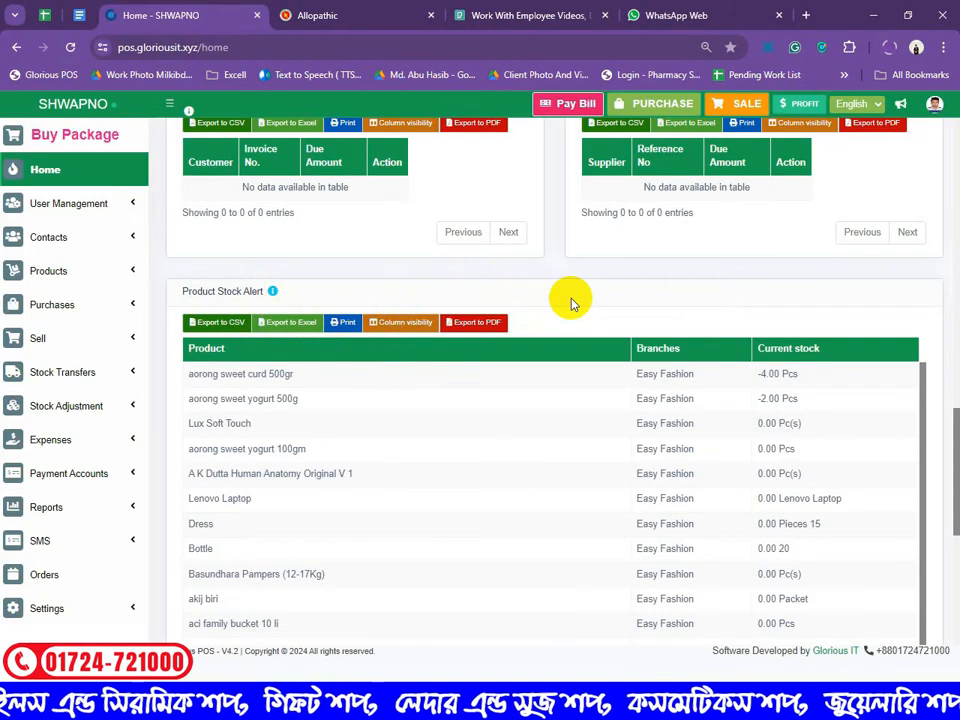
scroll(221, 326, down, 5)
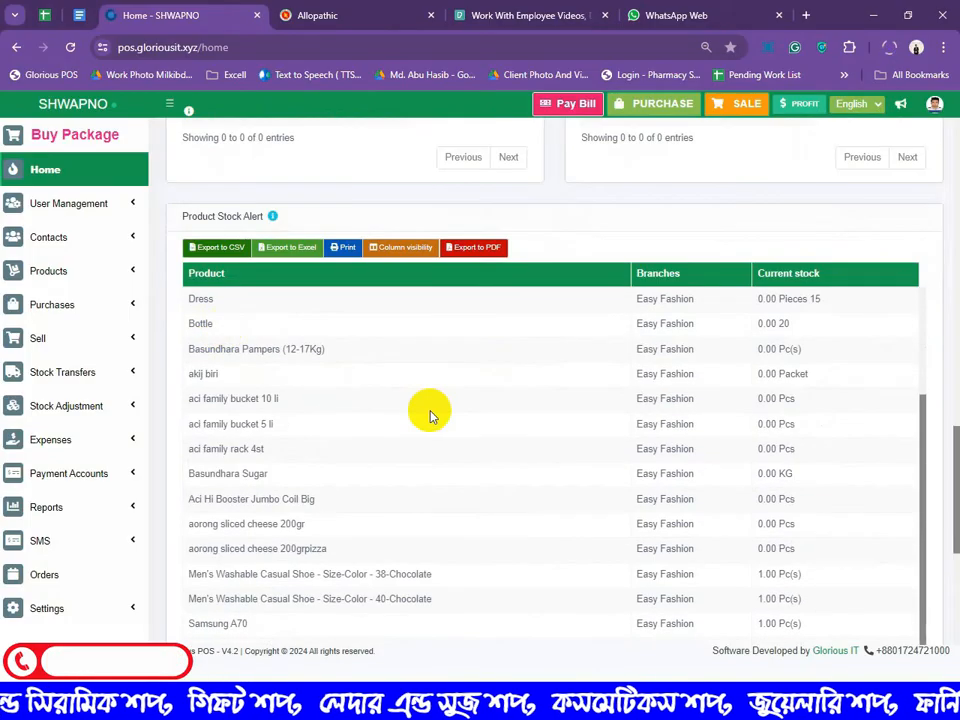
scroll(428, 413, down, 1)
scroll(590, 460, down, 2)
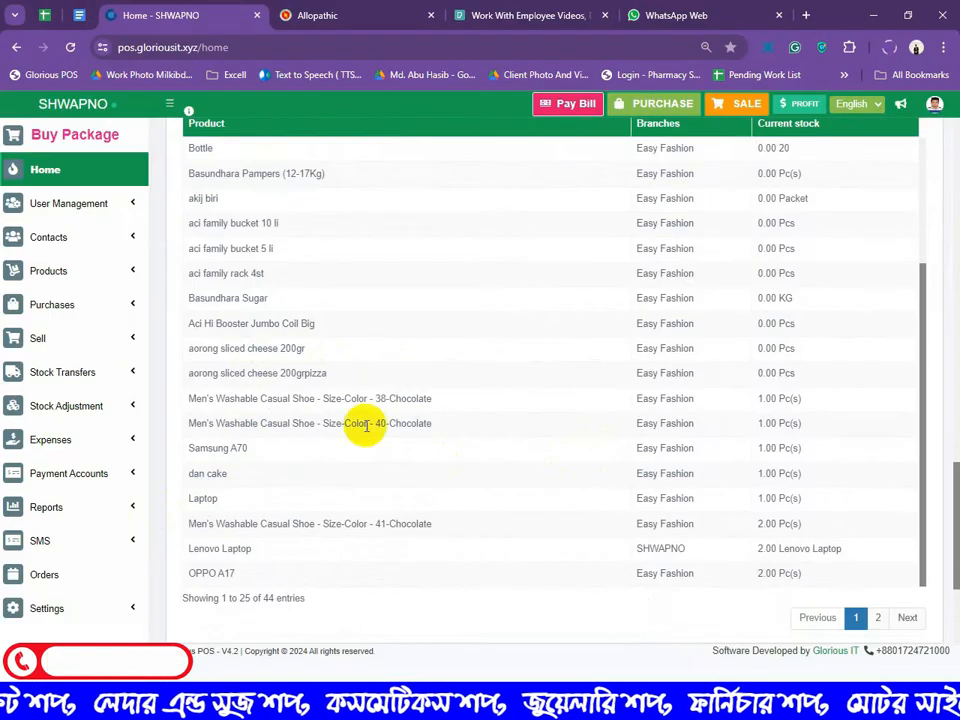
scroll(385, 408, up, 3)
scroll(418, 435, up, 3)
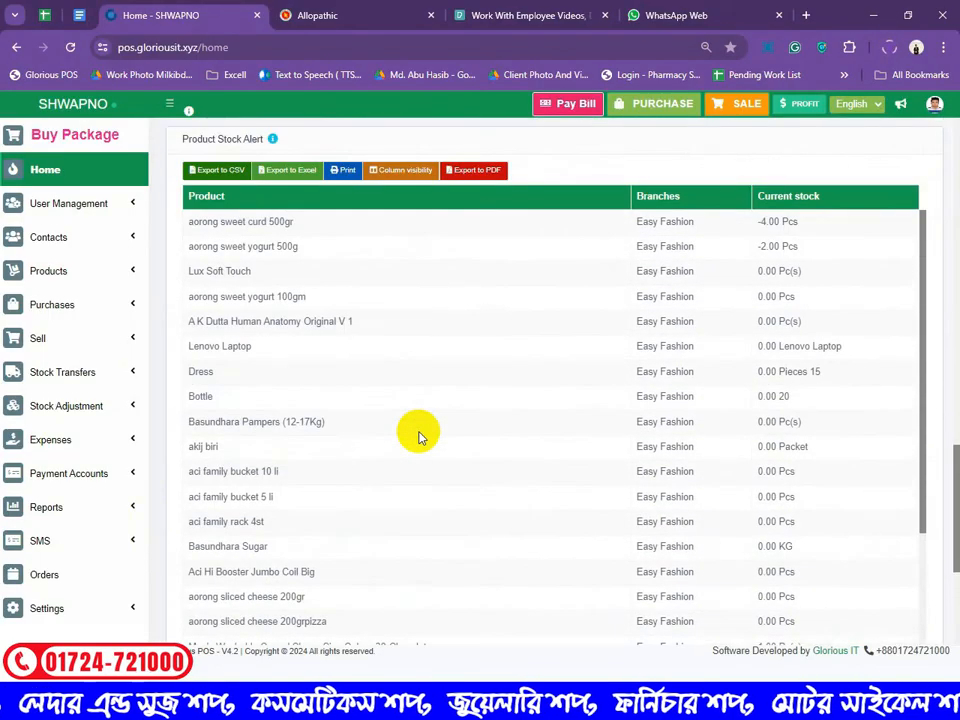
scroll(654, 514, up, 10)
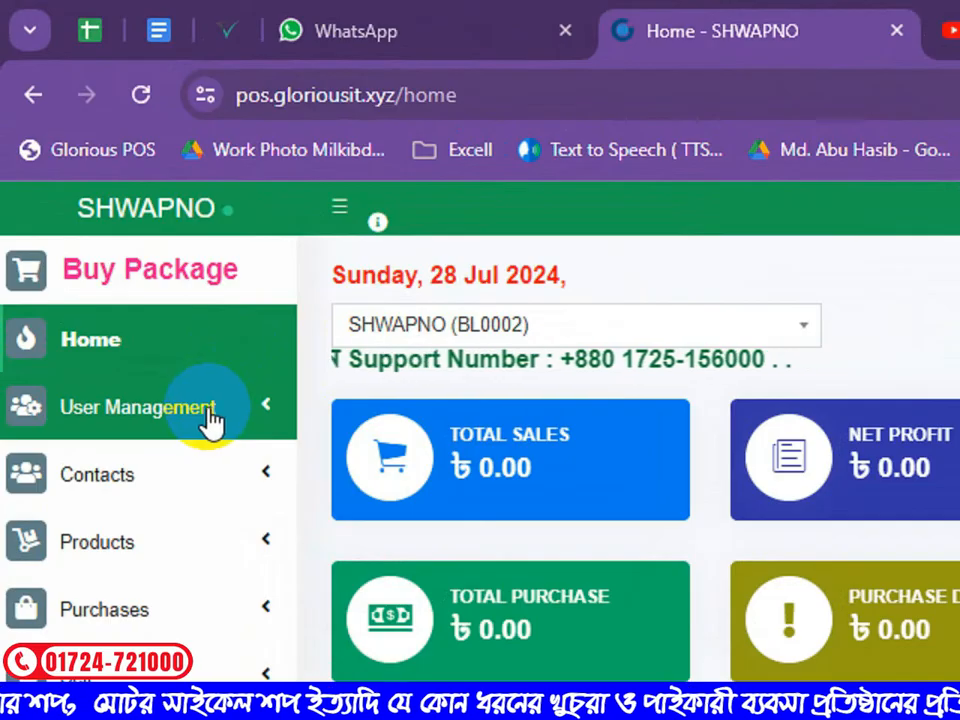
Open the Users list under User Management and review the existing user's name, role and email
click(210, 418)
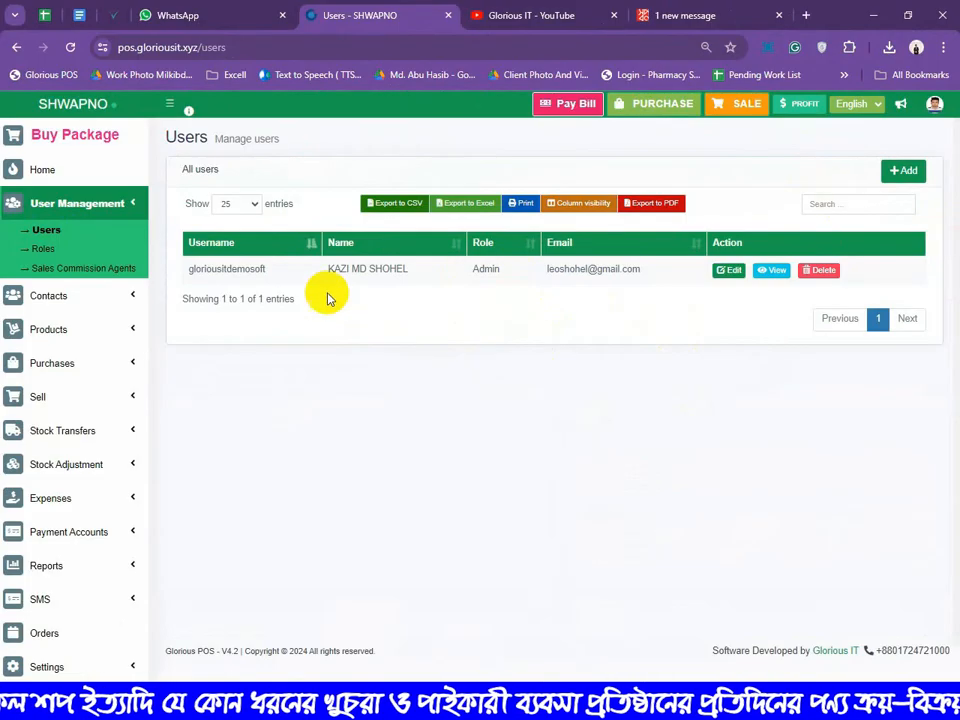
drag(418, 273, 322, 271)
drag(508, 271, 465, 275)
click(604, 277)
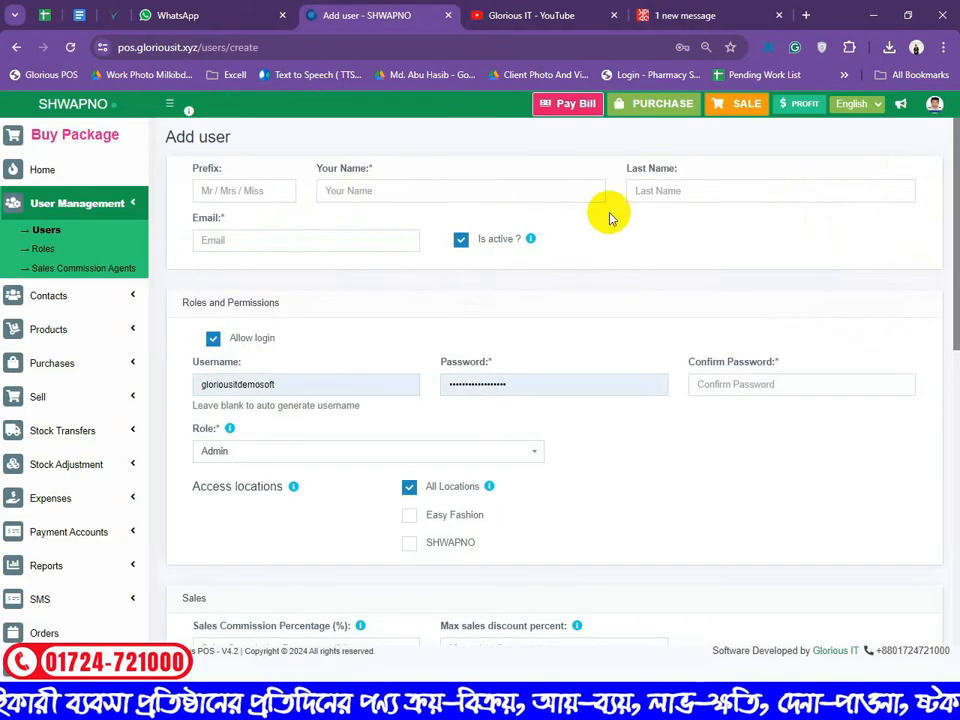
Review the blank Add user form, including its login fields, the available roles and the access locations
scroll(326, 250, down, 1)
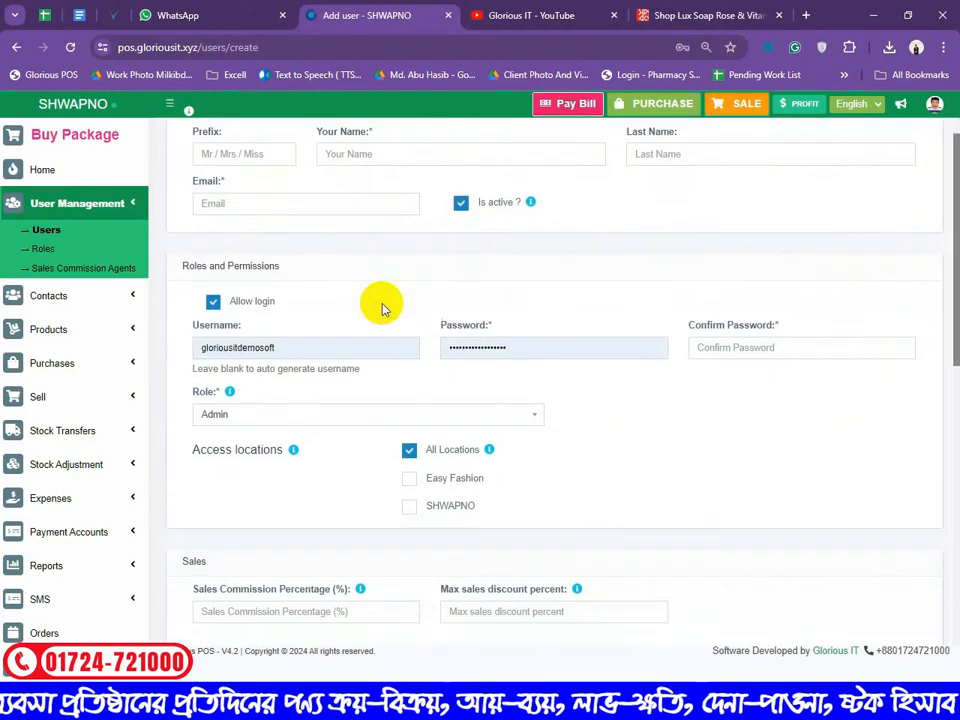
drag(183, 360, 231, 361)
click(322, 380)
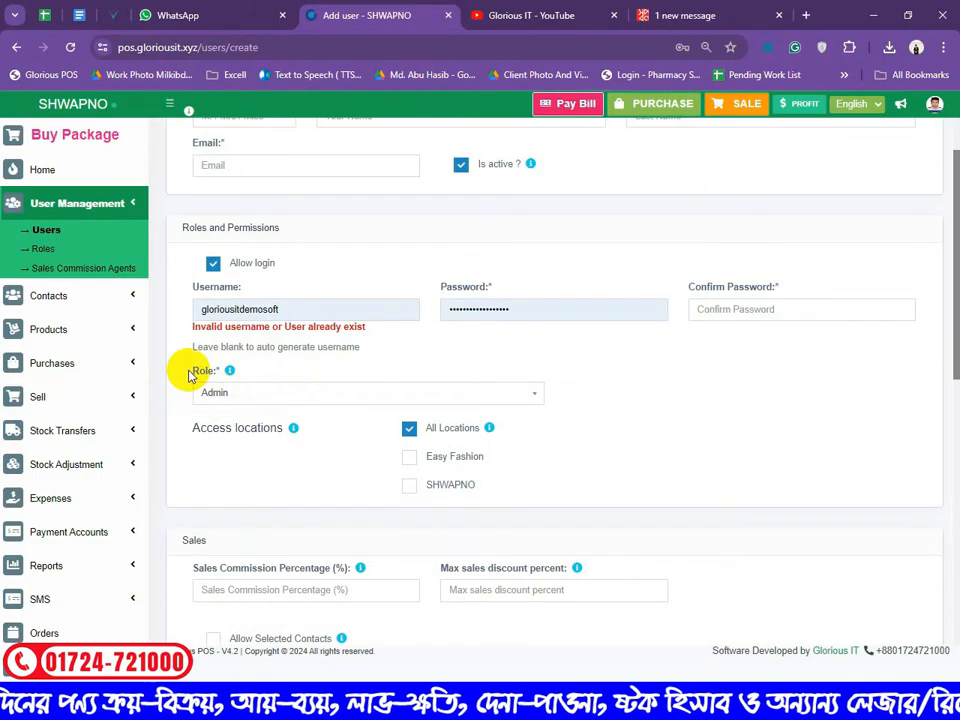
click(297, 394)
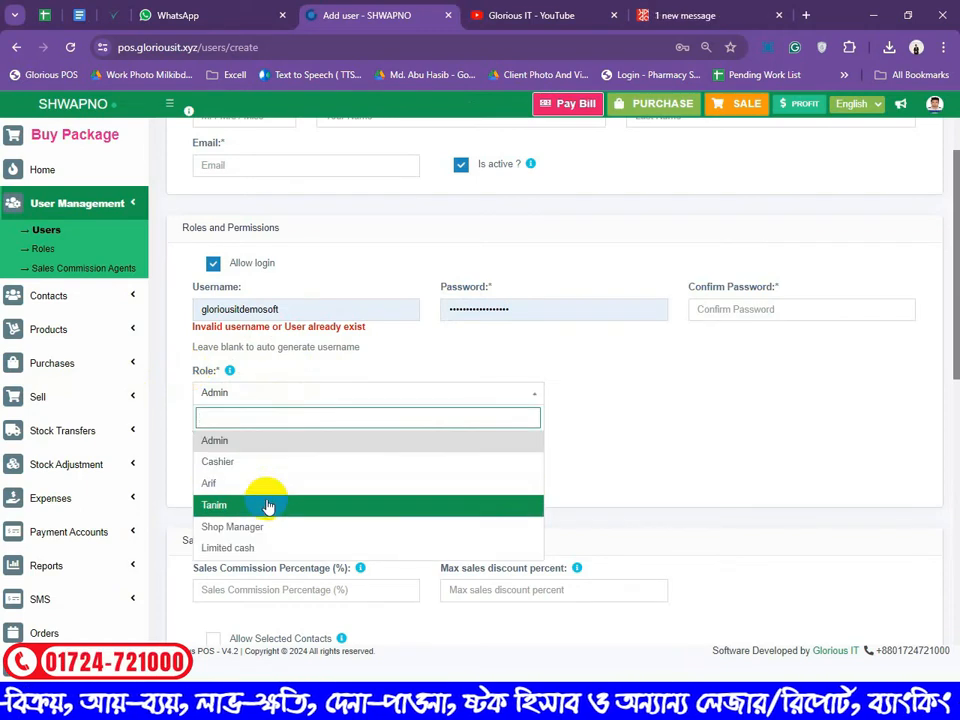
click(606, 388)
scroll(332, 321, down, 3)
click(335, 245)
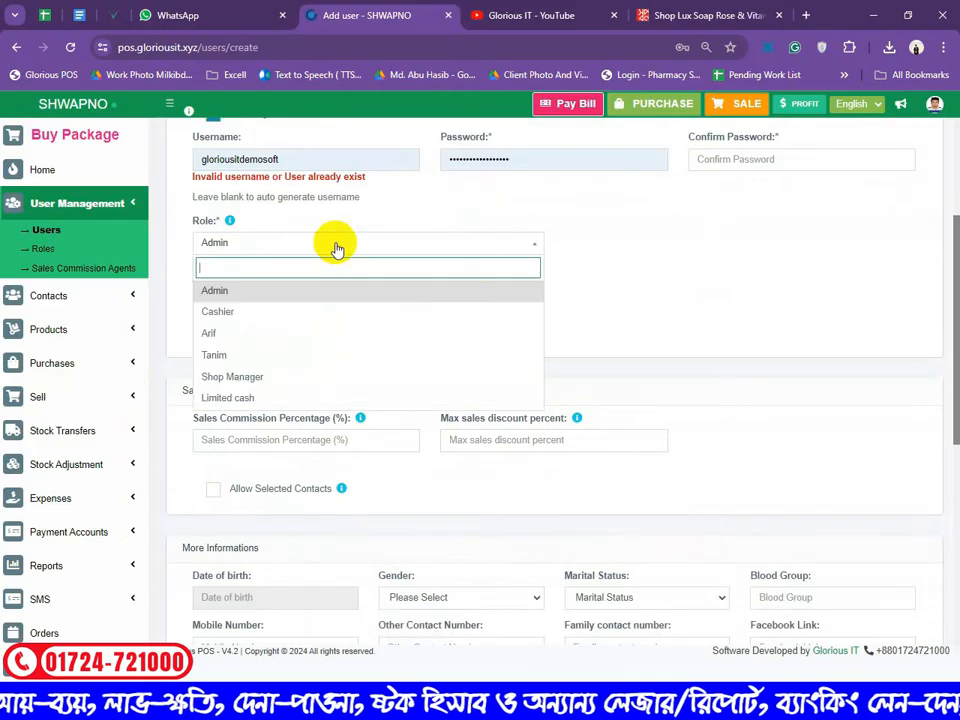
click(188, 240)
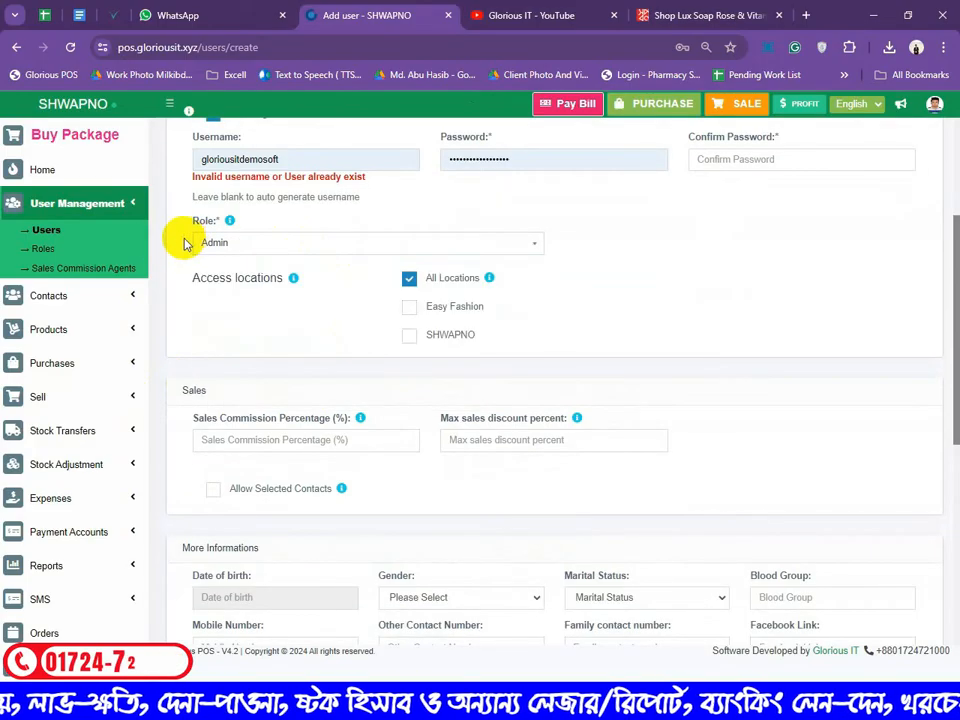
Open the Cashier role for editing from the Roles list and examine its permissions
click(42, 250)
click(515, 322)
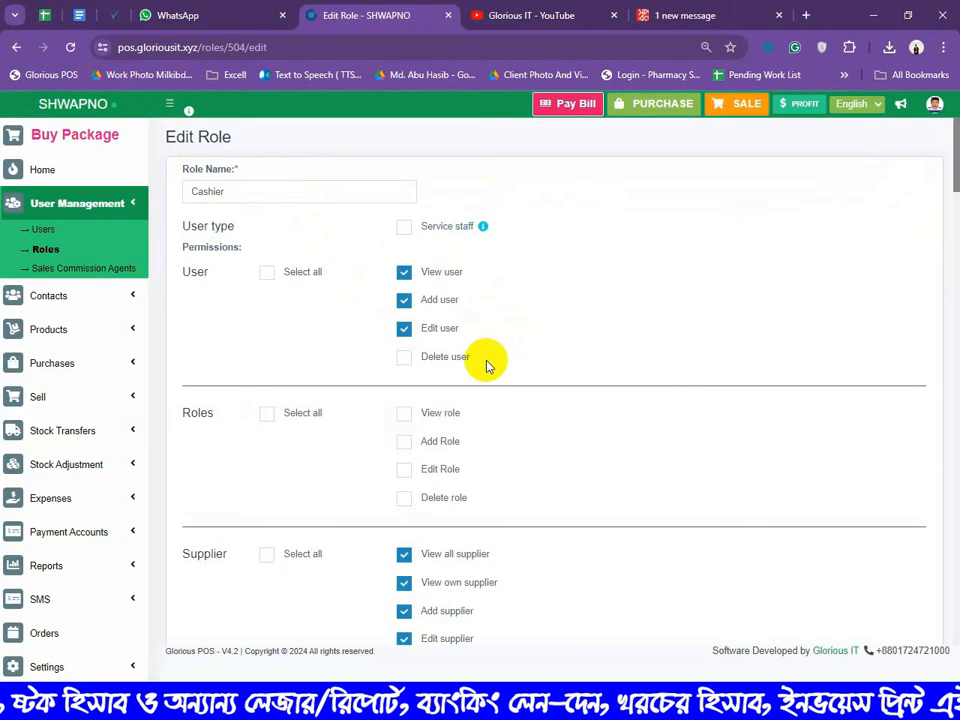
scroll(484, 362, down, 3)
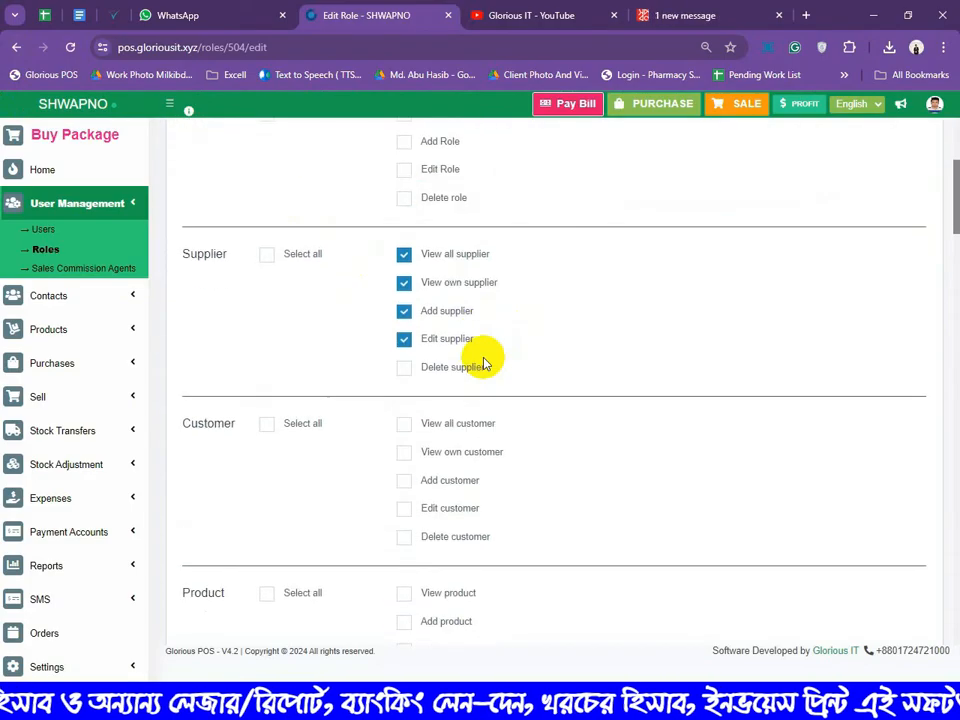
scroll(484, 362, down, 10)
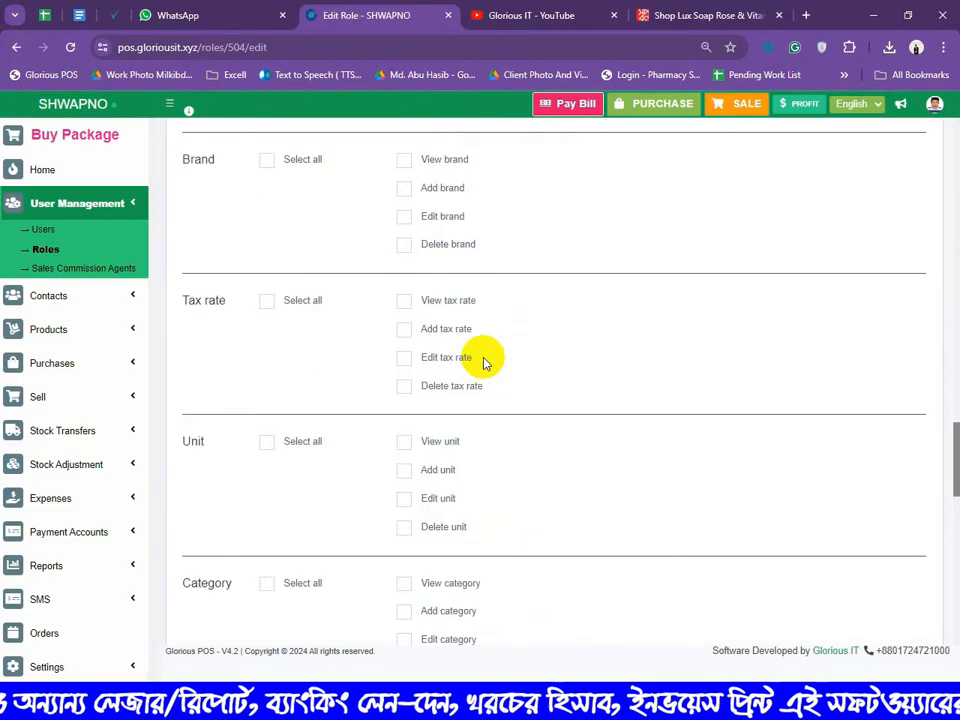
scroll(484, 362, up, 4)
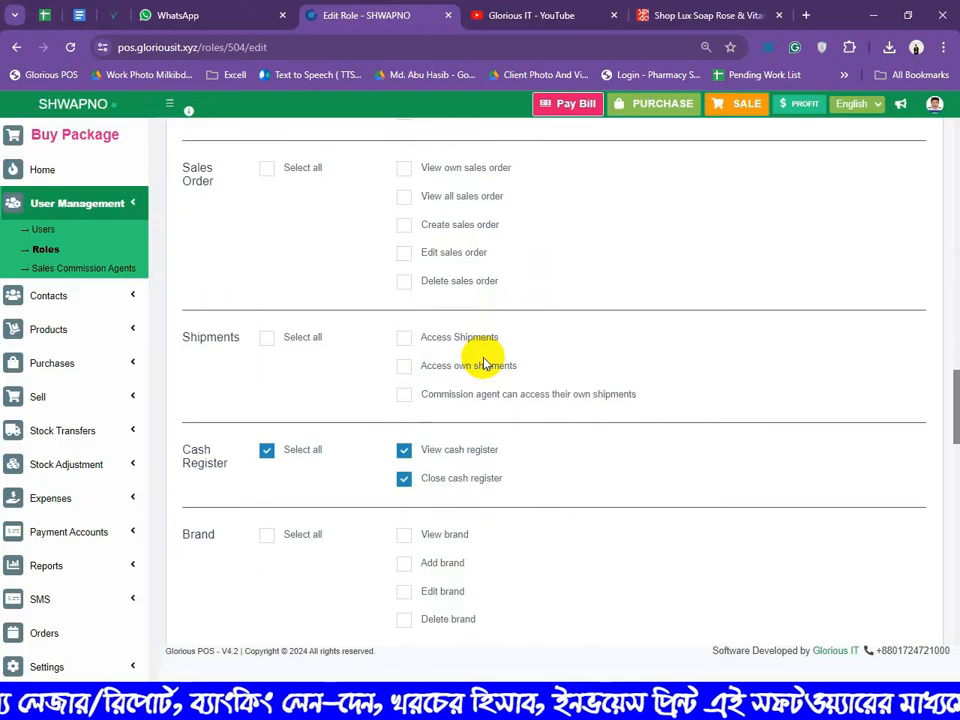
scroll(484, 362, up, 13)
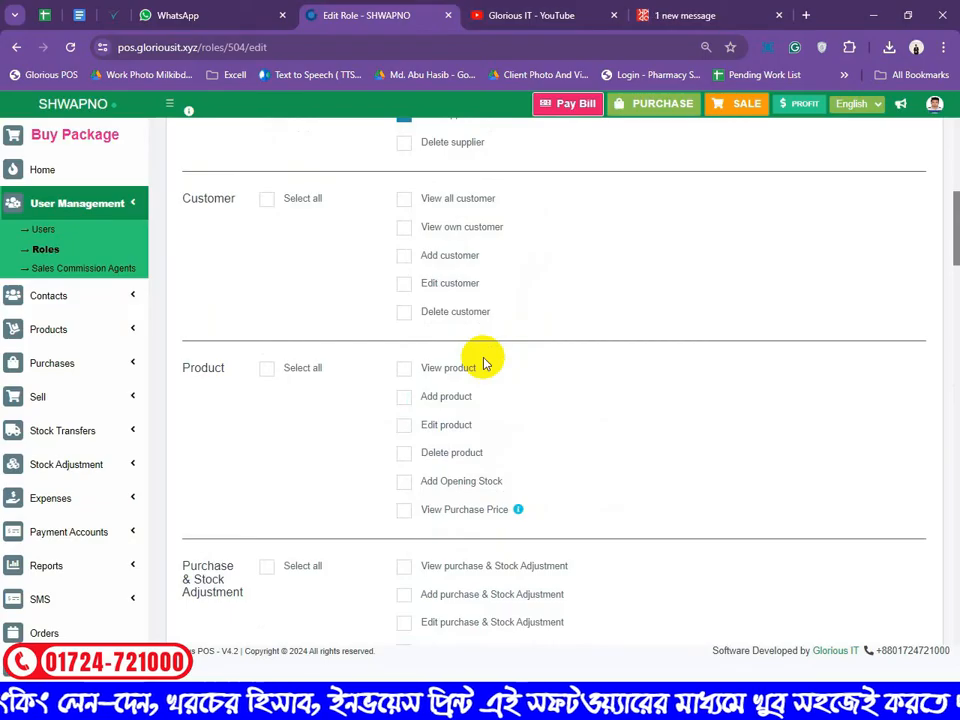
click(42, 238)
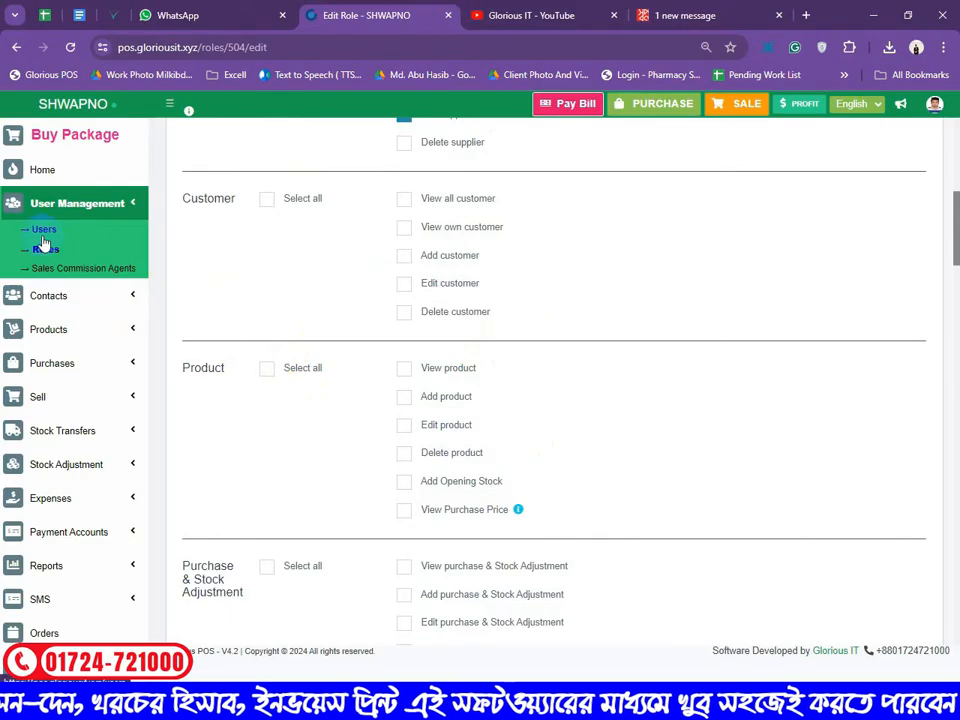
Switch to the Glorious IT channel on YouTube and search its videos for "user"
click(515, 9)
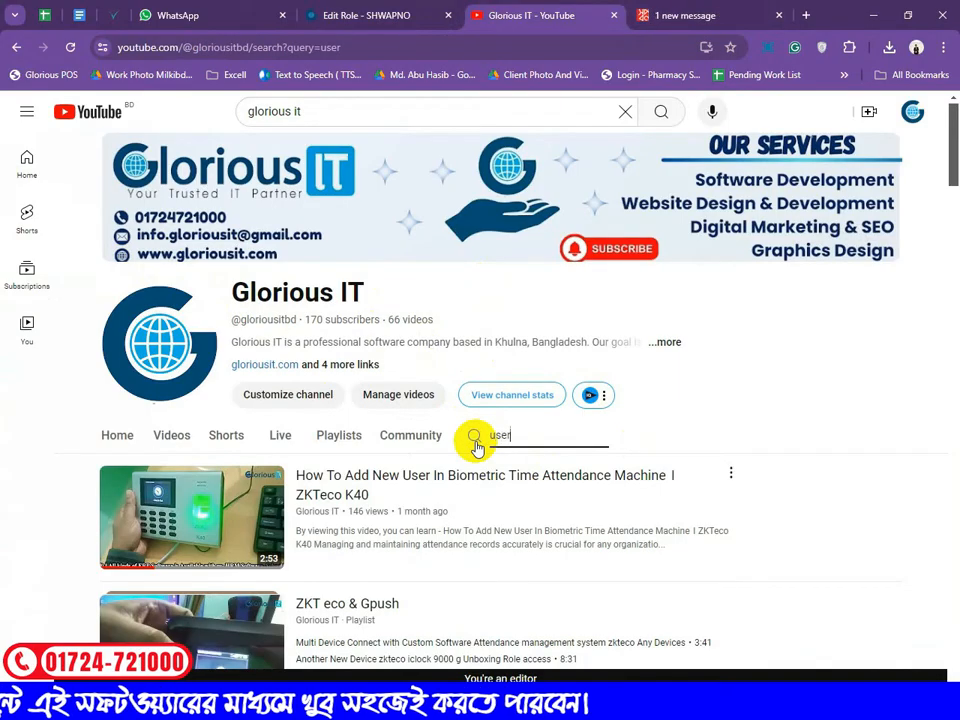
scroll(476, 447, down, 5)
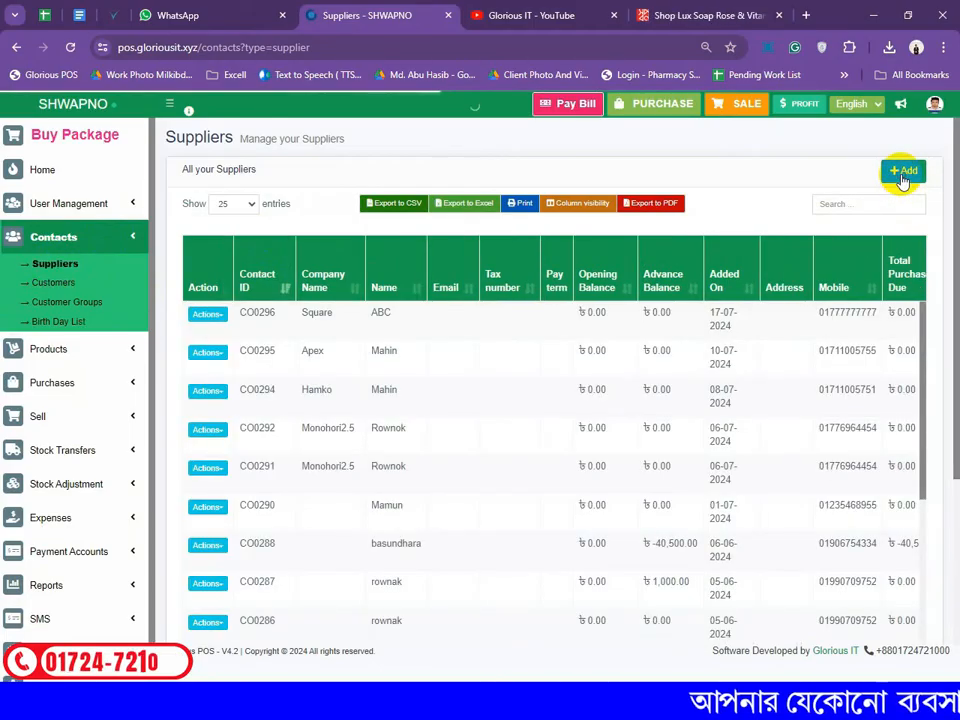
Review the blank new contact form for suppliers and the supplier list, and open the Customers list
click(903, 173)
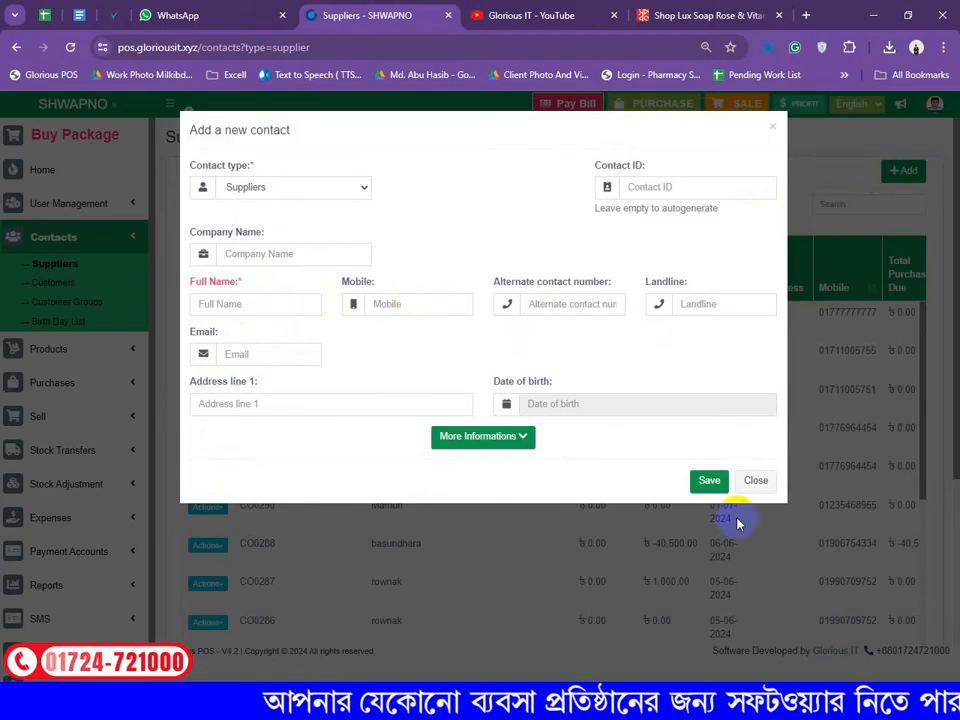
click(752, 481)
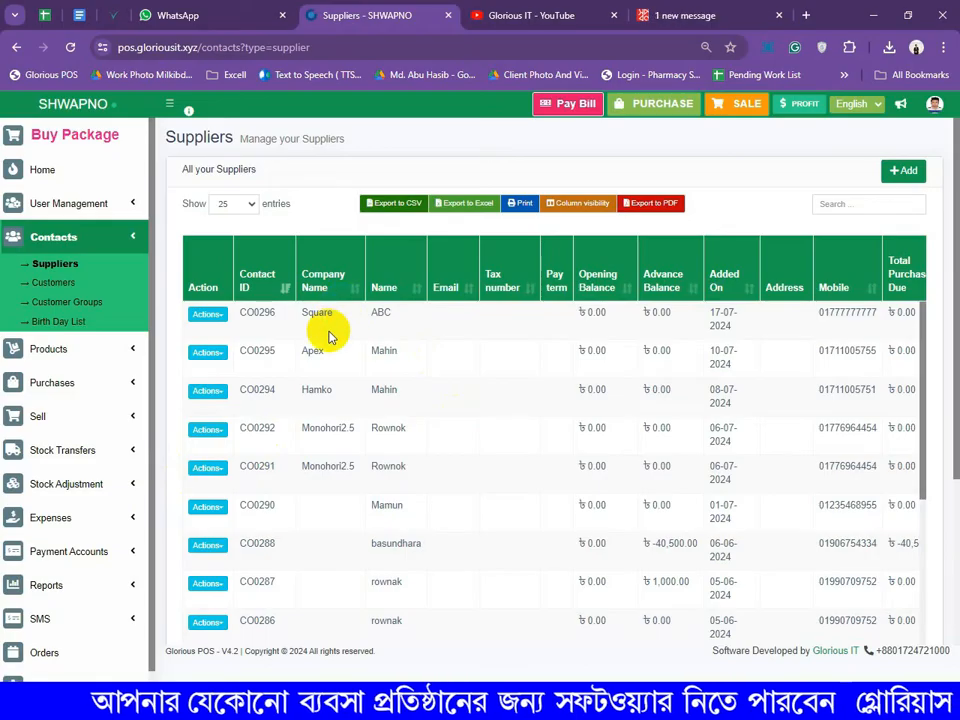
scroll(328, 336, down, 5)
click(71, 287)
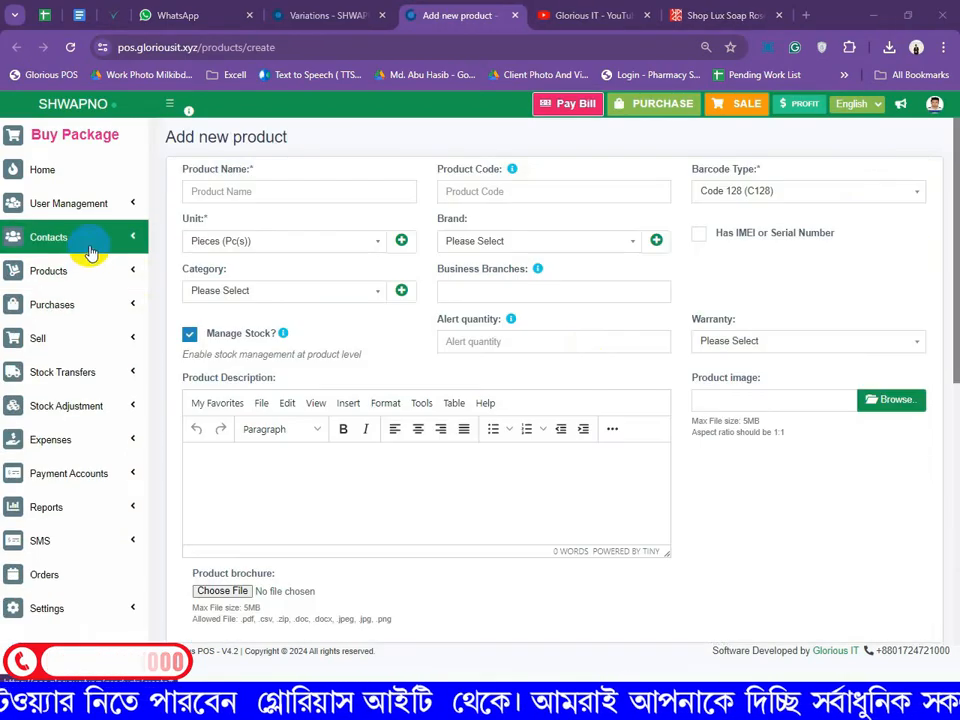
Copy the soap's title from the open shop page into the new product's name as Lux Soap Rose & Vitamin E Soap
click(94, 270)
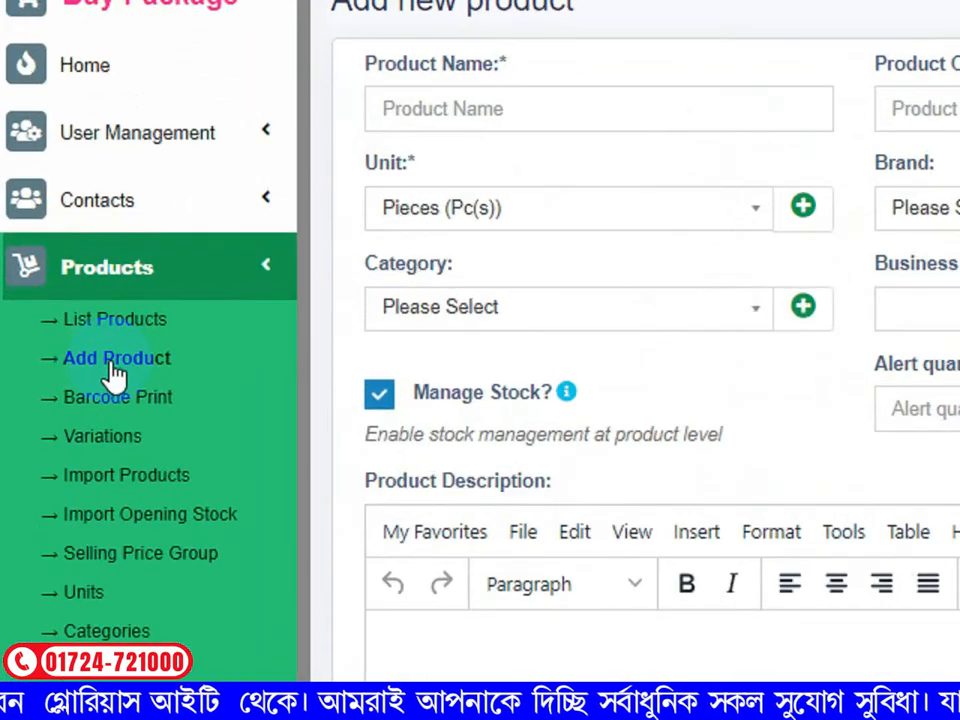
click(231, 191)
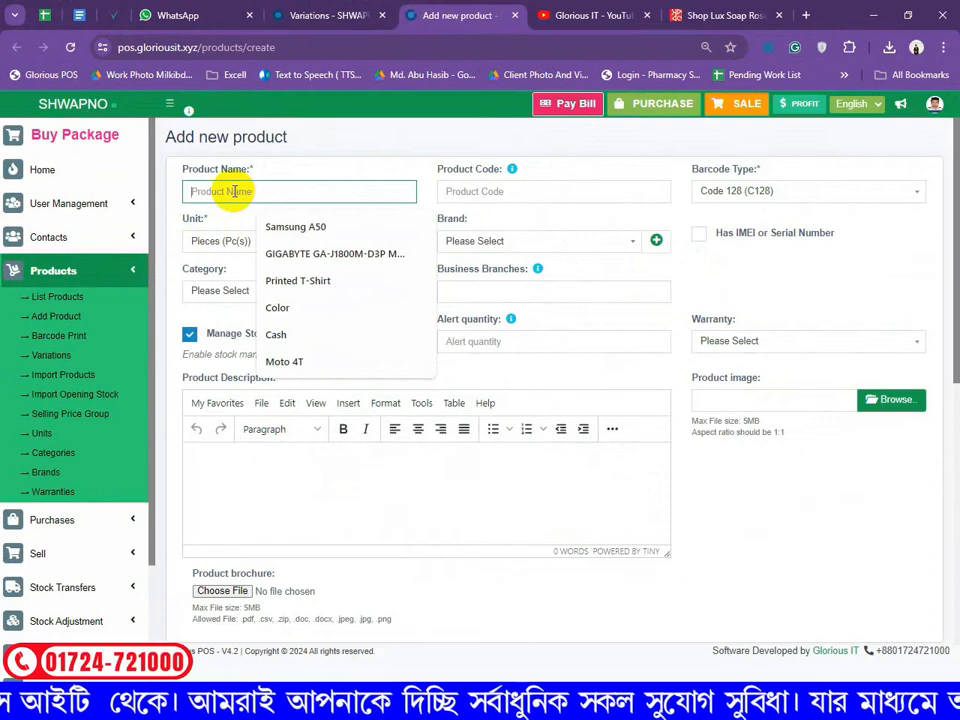
click(725, 15)
drag(363, 216, 564, 216)
key(ctrl+c)
click(460, 15)
key(ctrl+v)
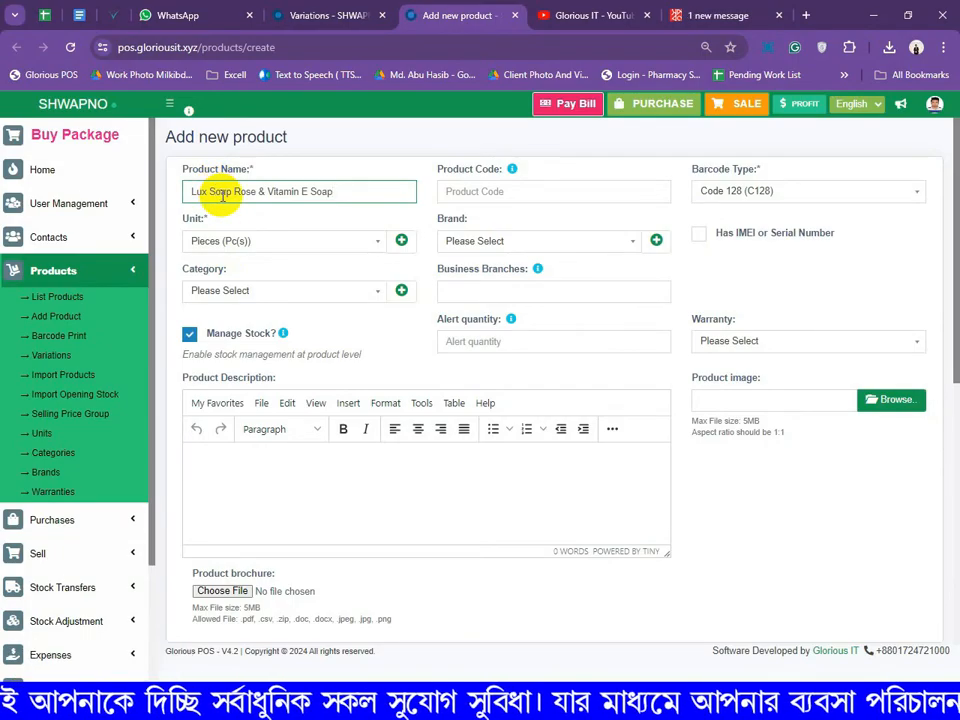
Examine the Product Code field, the Units list and the blank Add Unit form
drag(436, 168, 502, 170)
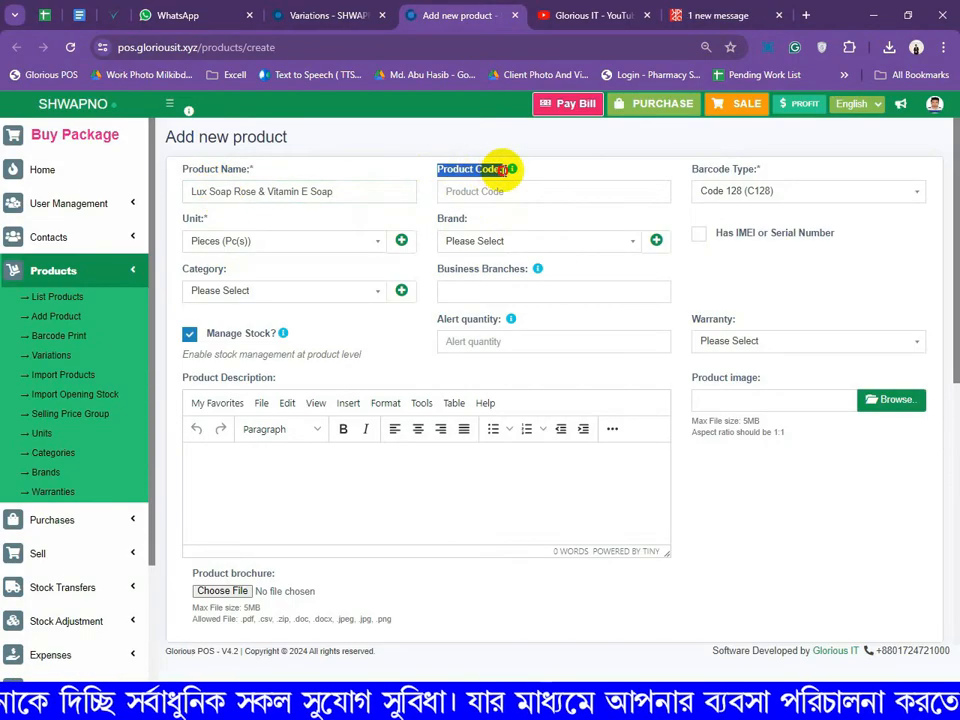
click(432, 211)
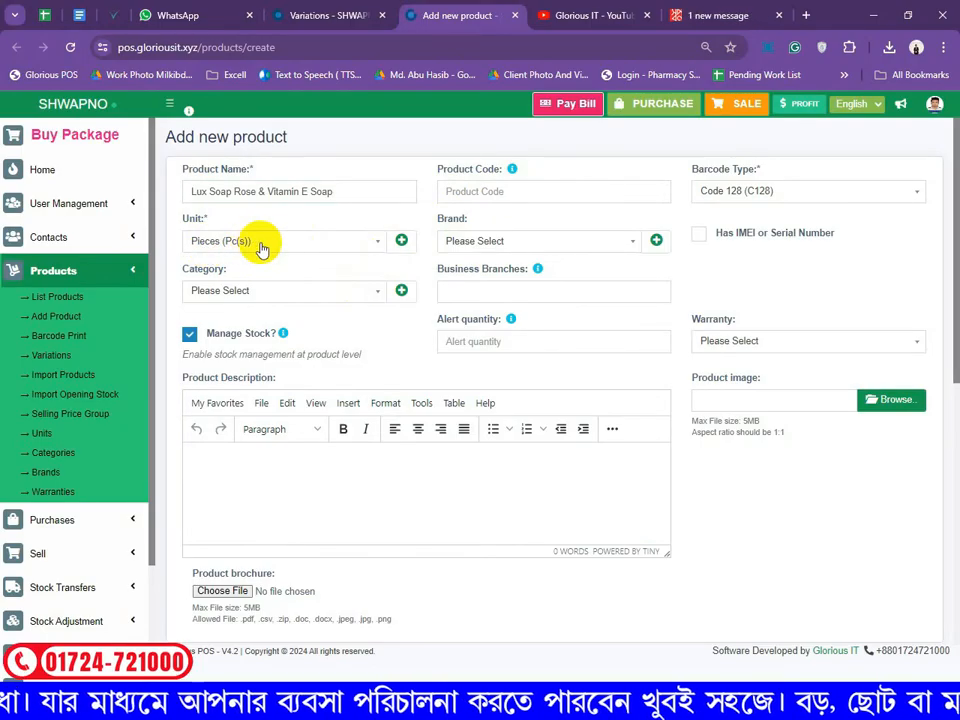
click(336, 14)
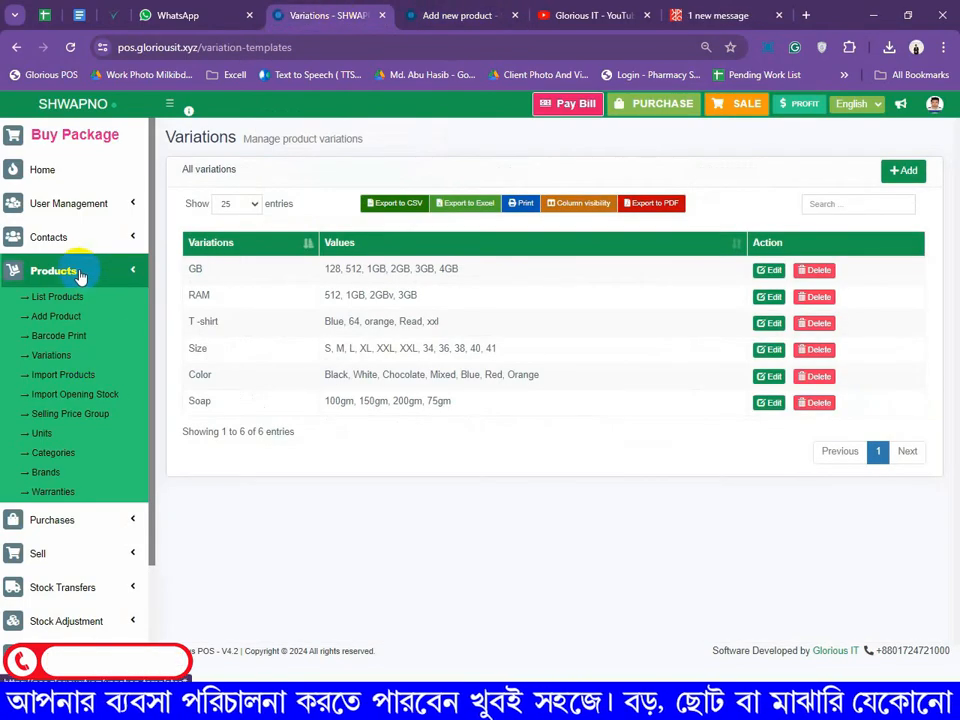
click(64, 397)
click(48, 434)
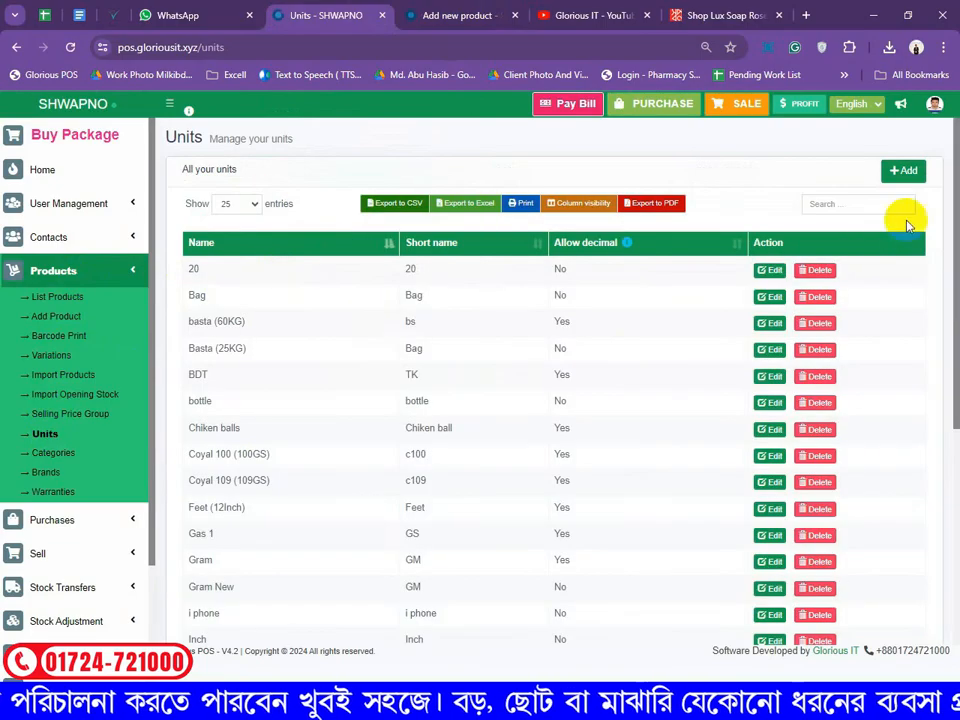
click(905, 172)
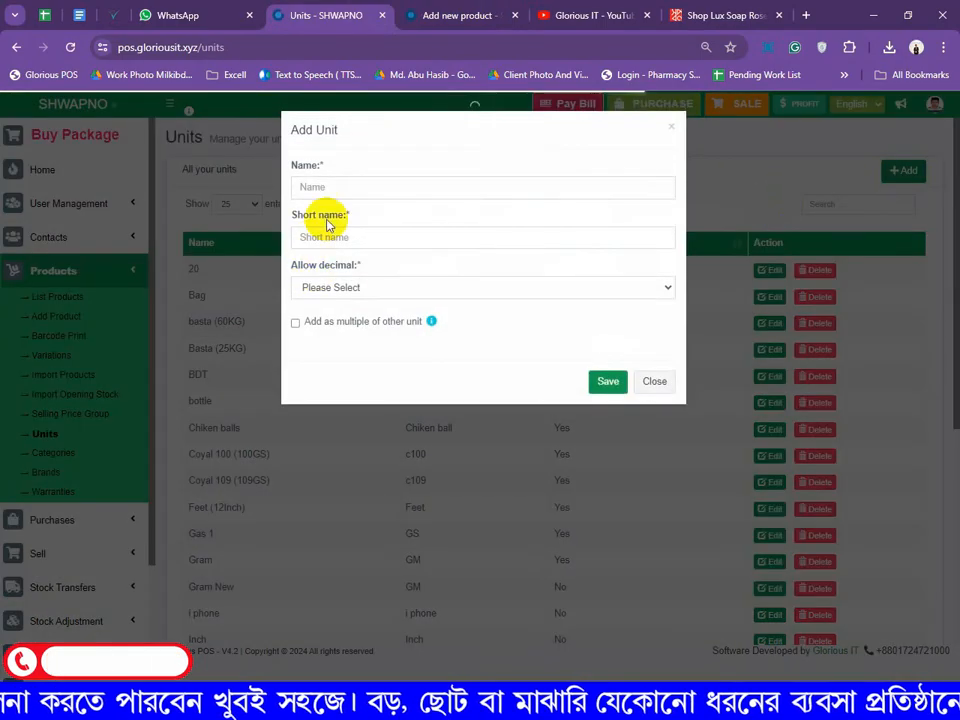
key(ctrl+Tab)
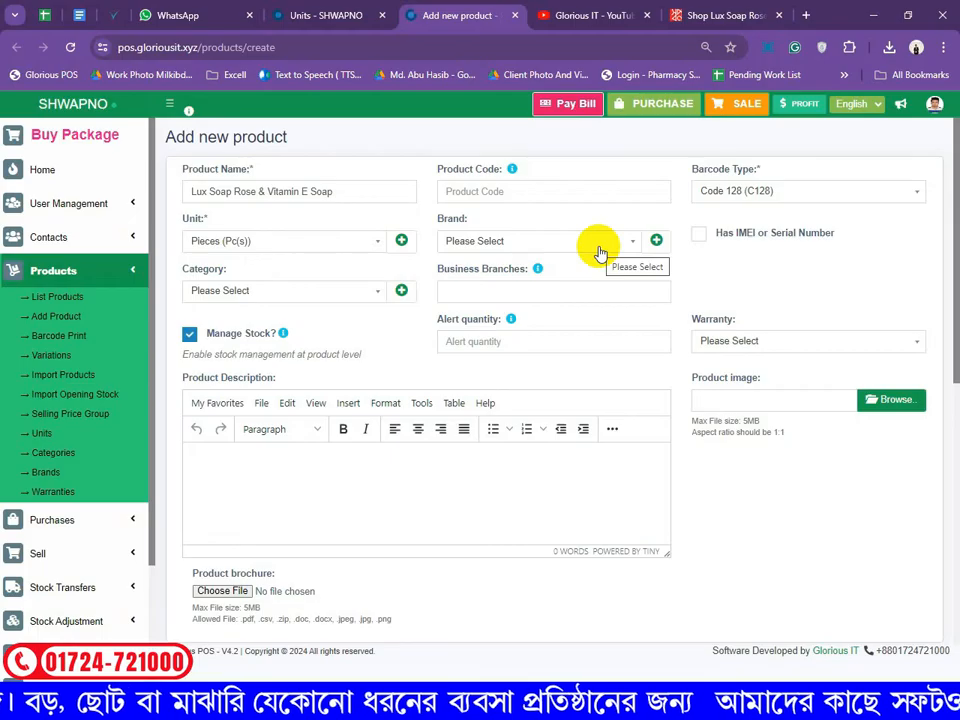
Check the Brands list and set the new product's brand to LuX
click(335, 16)
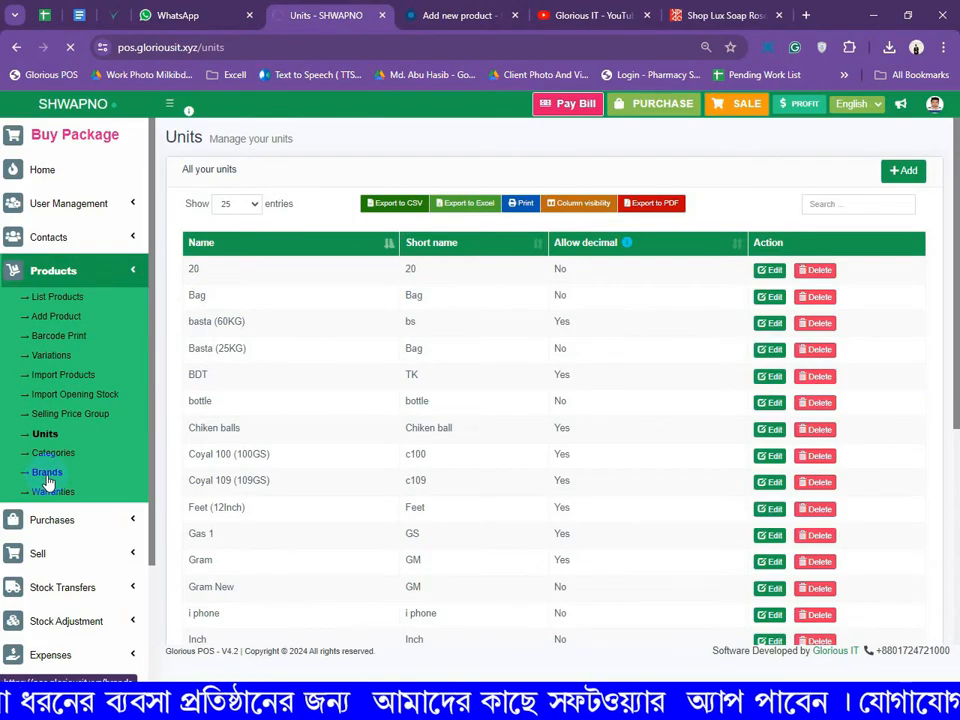
click(455, 14)
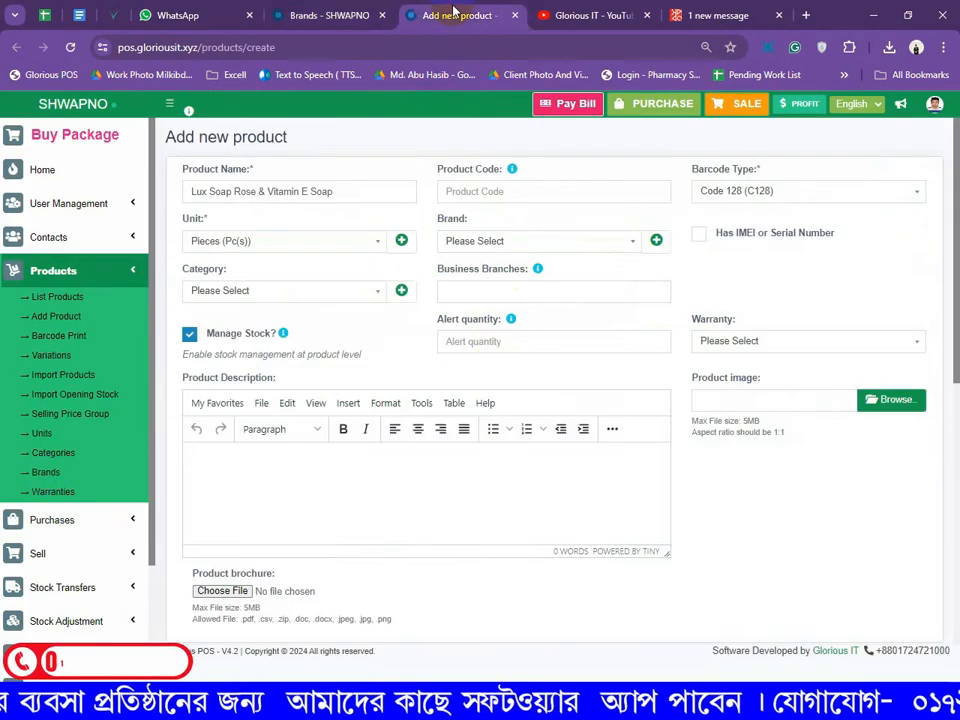
click(531, 248)
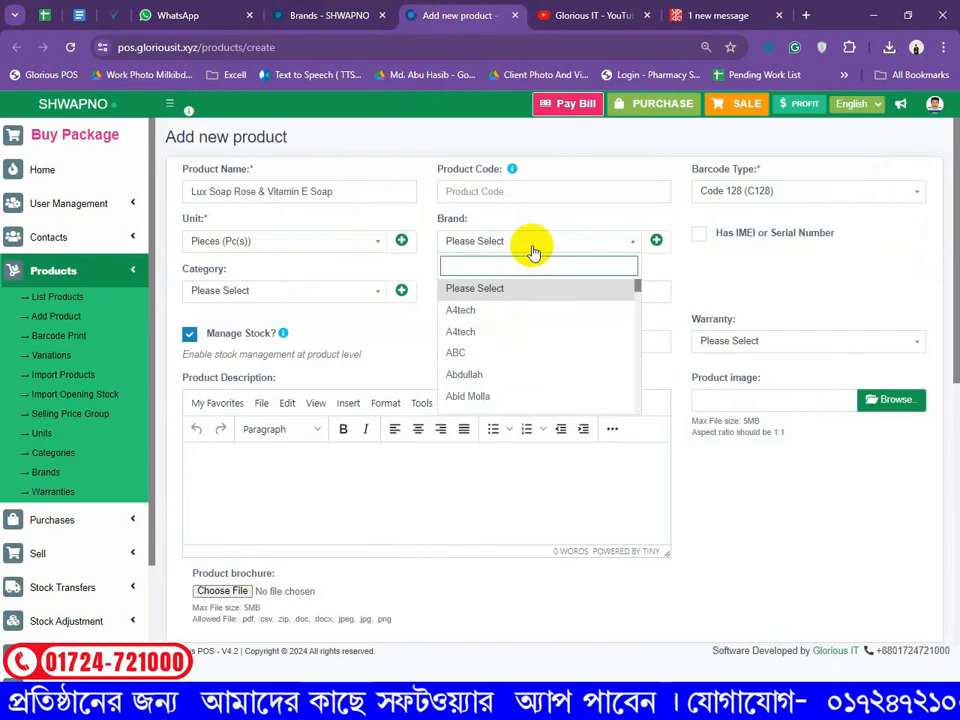
text(lux)
click(526, 292)
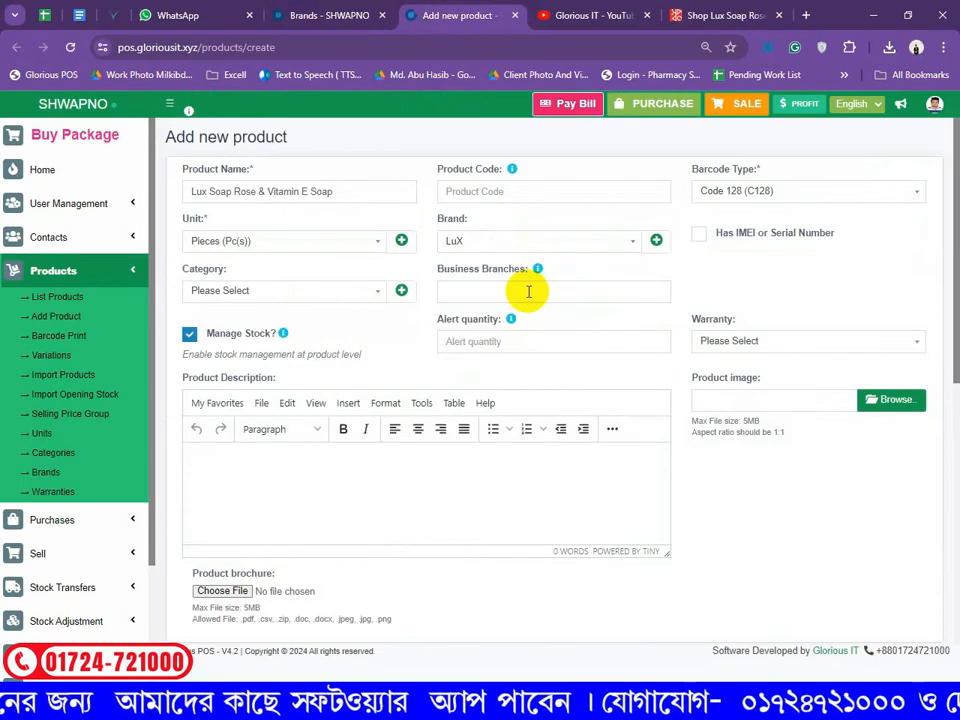
Set the product's category to Soap and assign it to the business branch SHWAPNO (BL0002)
click(360, 294)
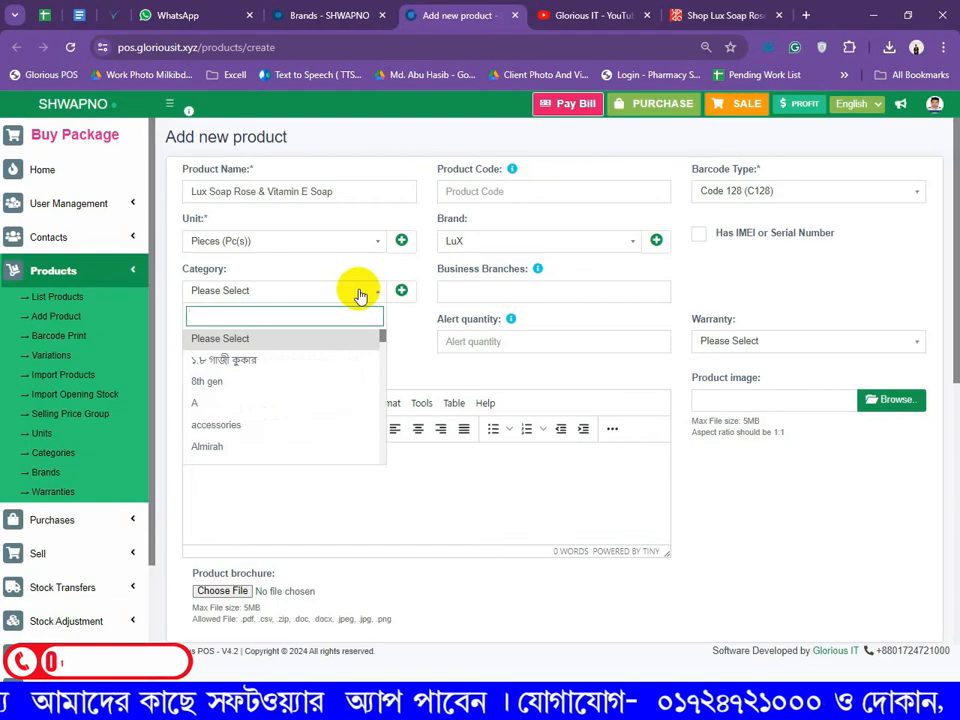
text(soa)
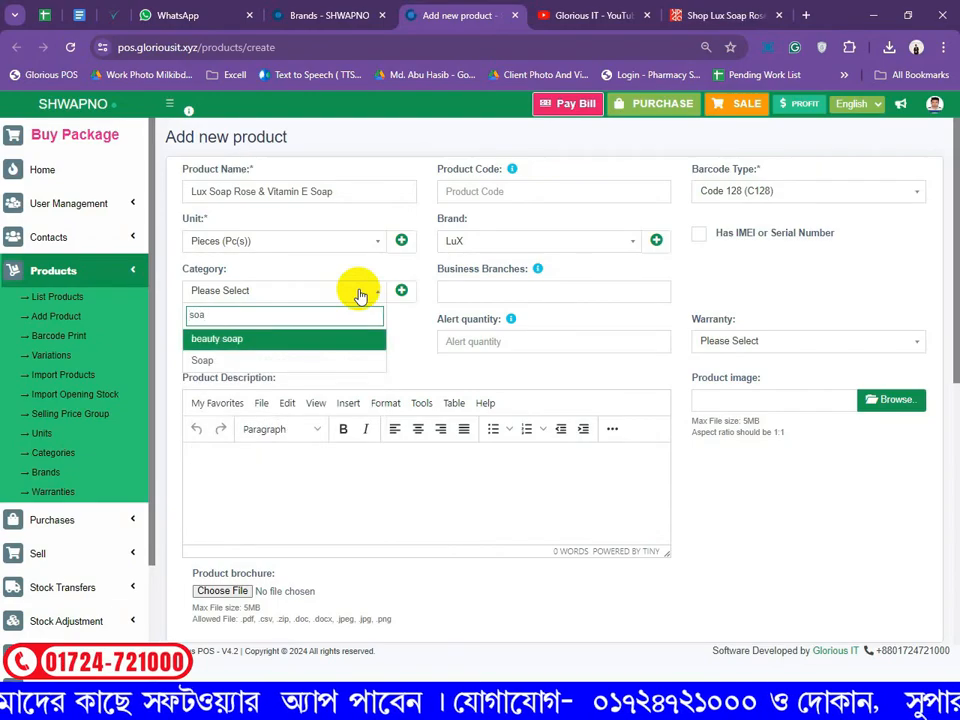
click(253, 360)
click(544, 292)
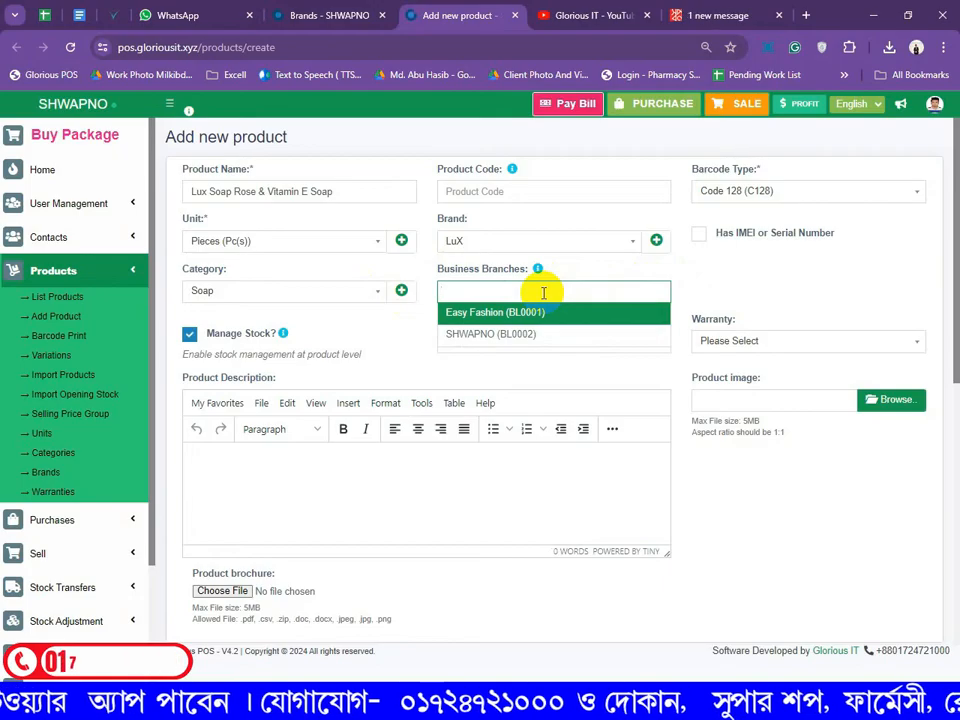
click(527, 333)
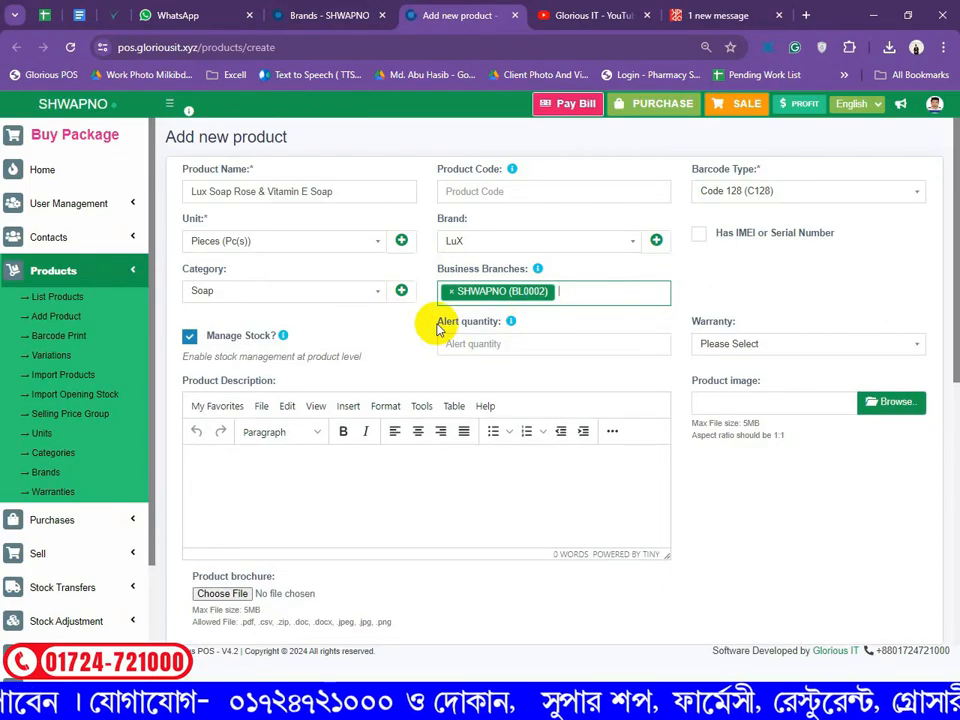
Check the alert quantity field and upload the Lux soap picture from the Downloads folder as the product image
drag(439, 321, 484, 326)
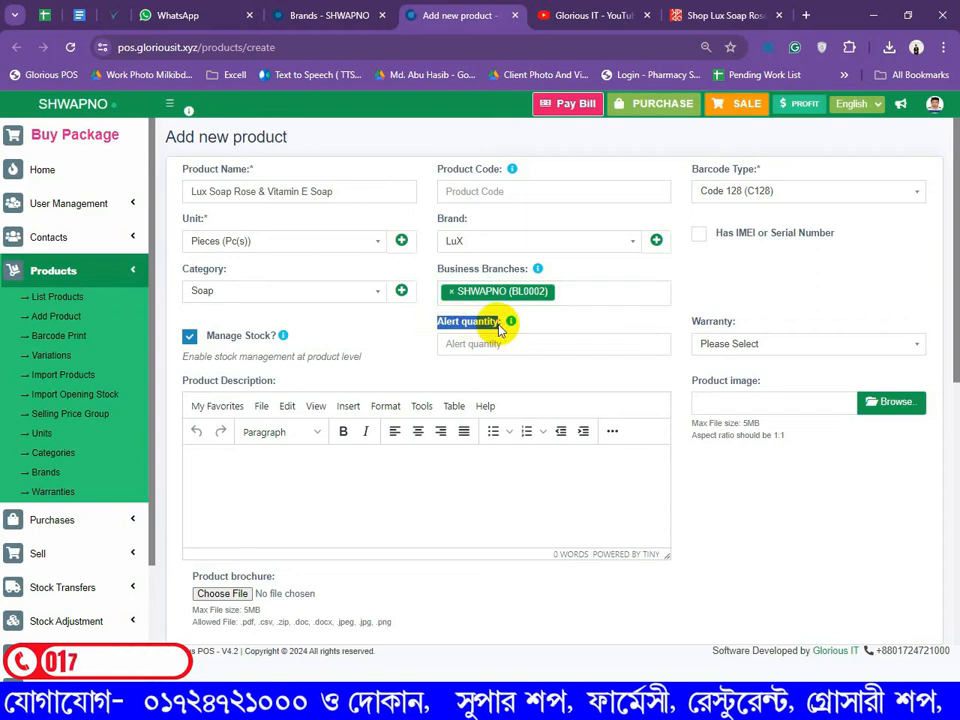
click(502, 348)
click(889, 401)
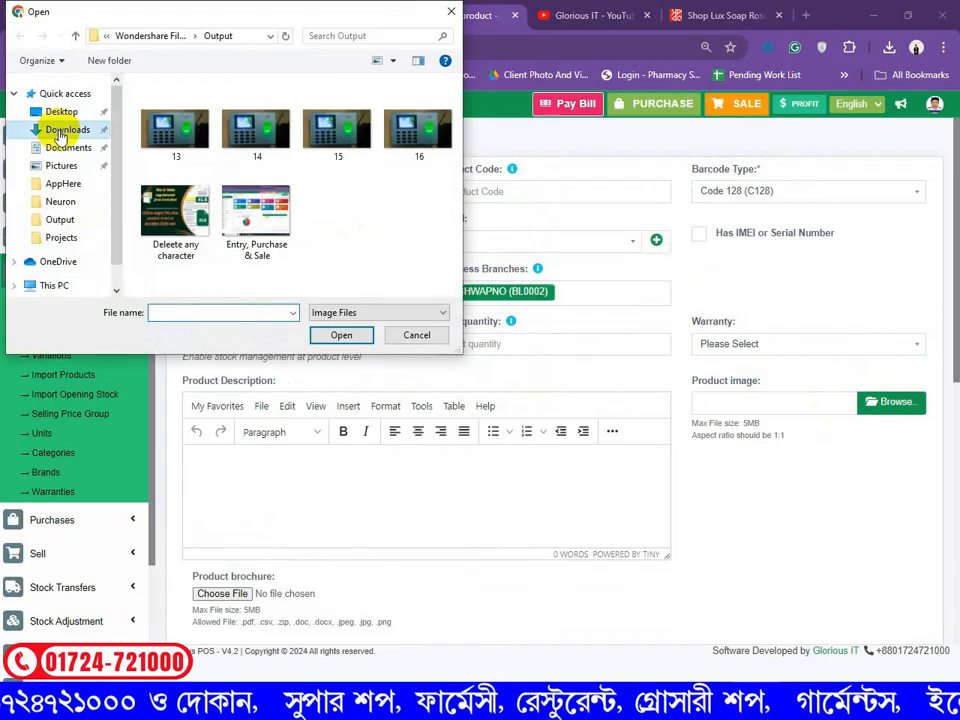
click(45, 129)
double_click(160, 122)
Review the available product types, Single, Variable and Combo, keeping Single selected
scroll(343, 407, down, 10)
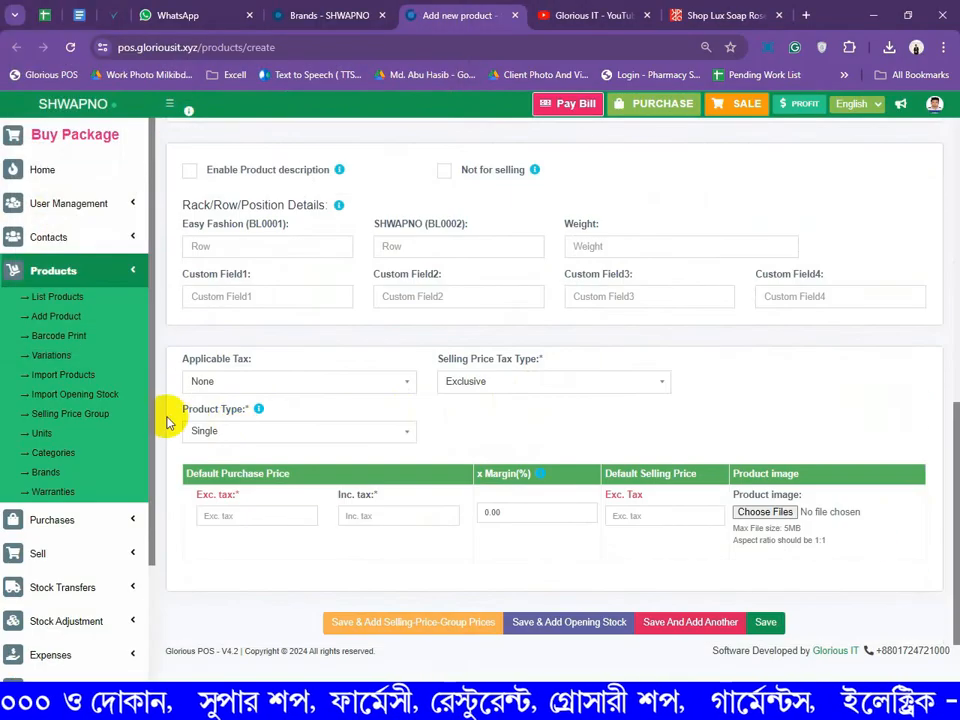
drag(176, 413, 253, 408)
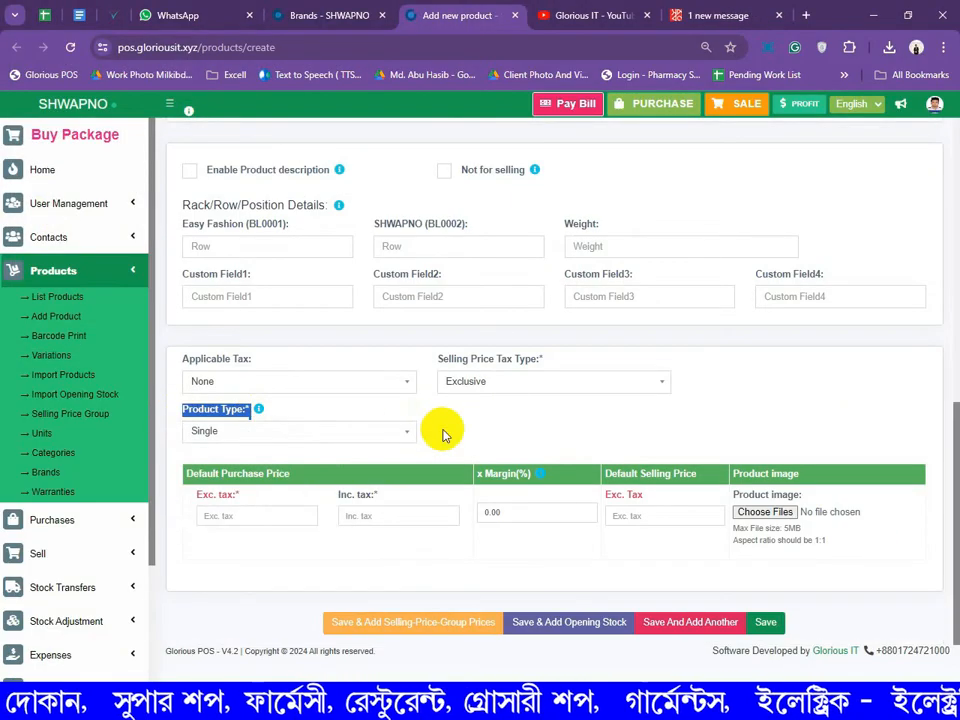
click(395, 436)
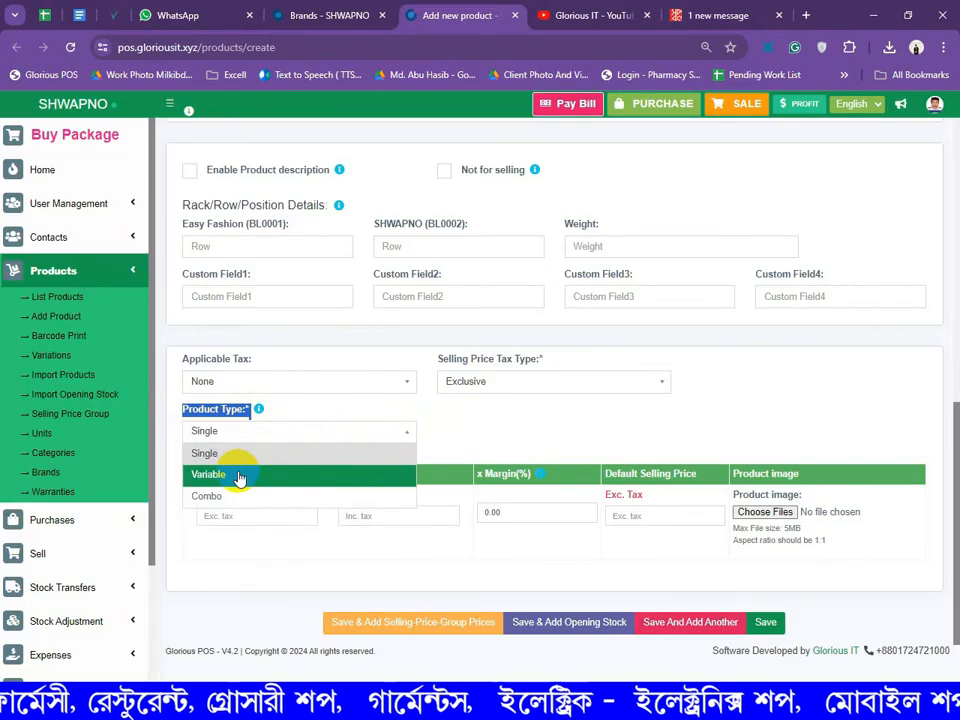
click(360, 435)
click(360, 437)
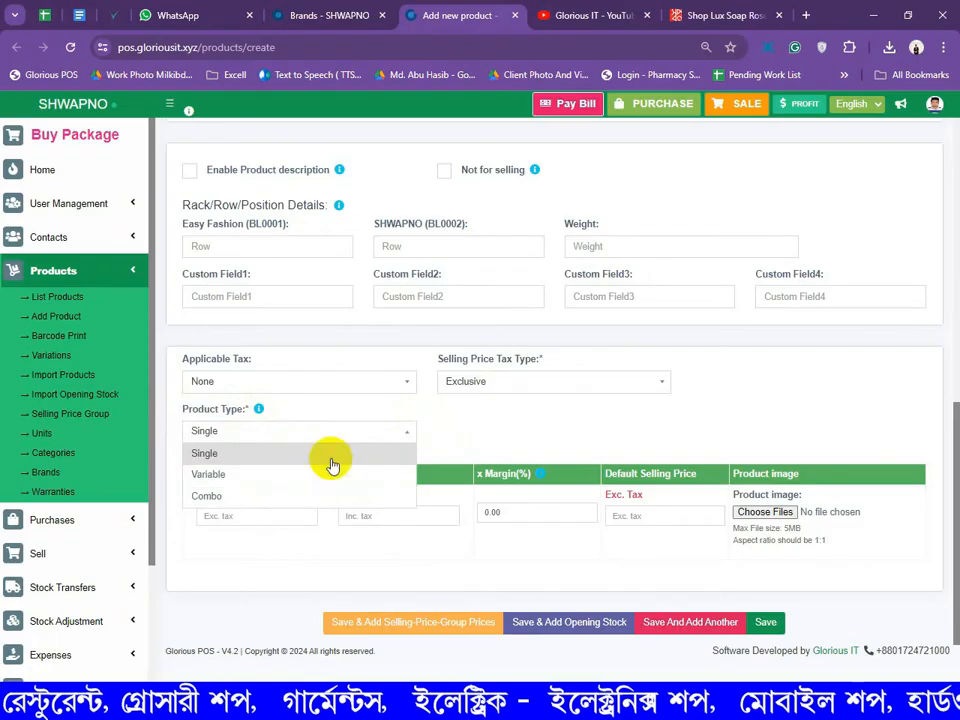
click(407, 455)
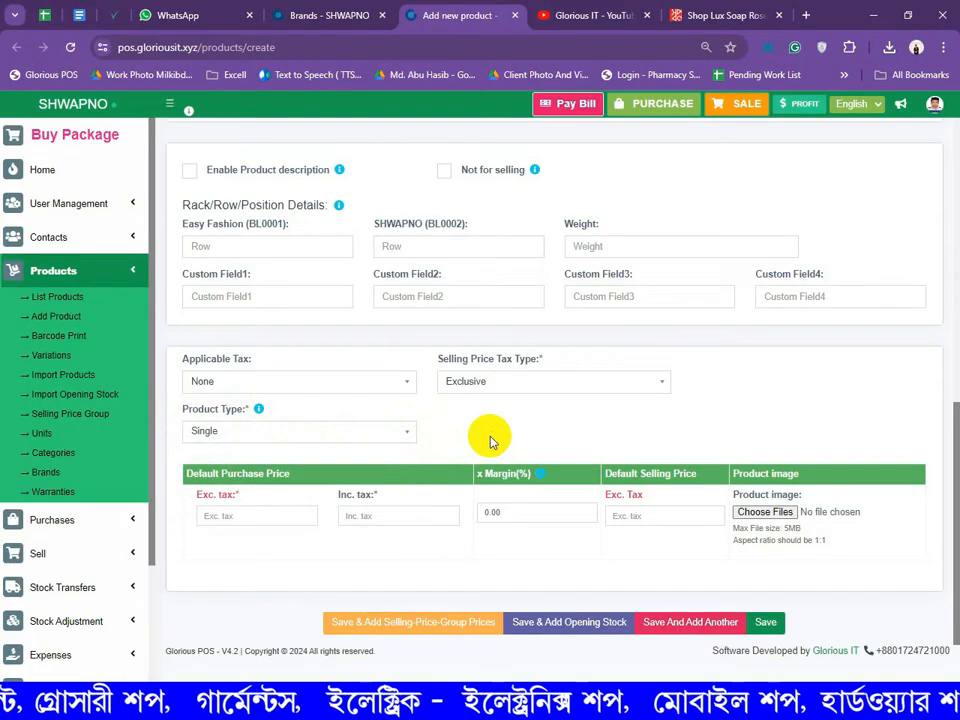
Append 100gm to the end of the product name and delete that addition again
scroll(490, 437, up, 10)
triple_click(356, 195)
click(356, 195)
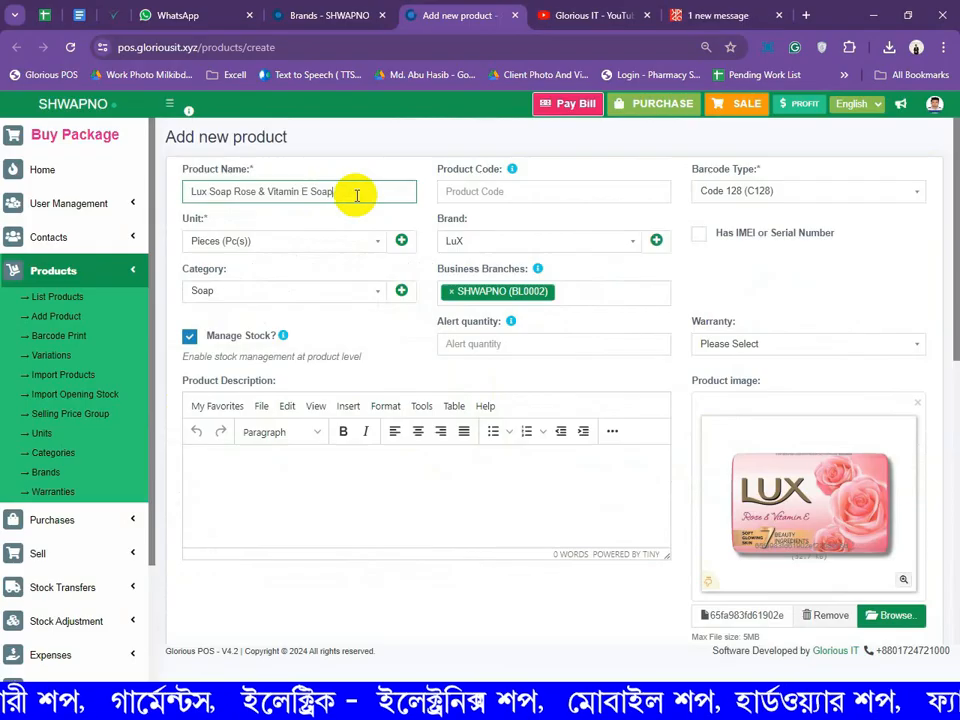
text(100gm)
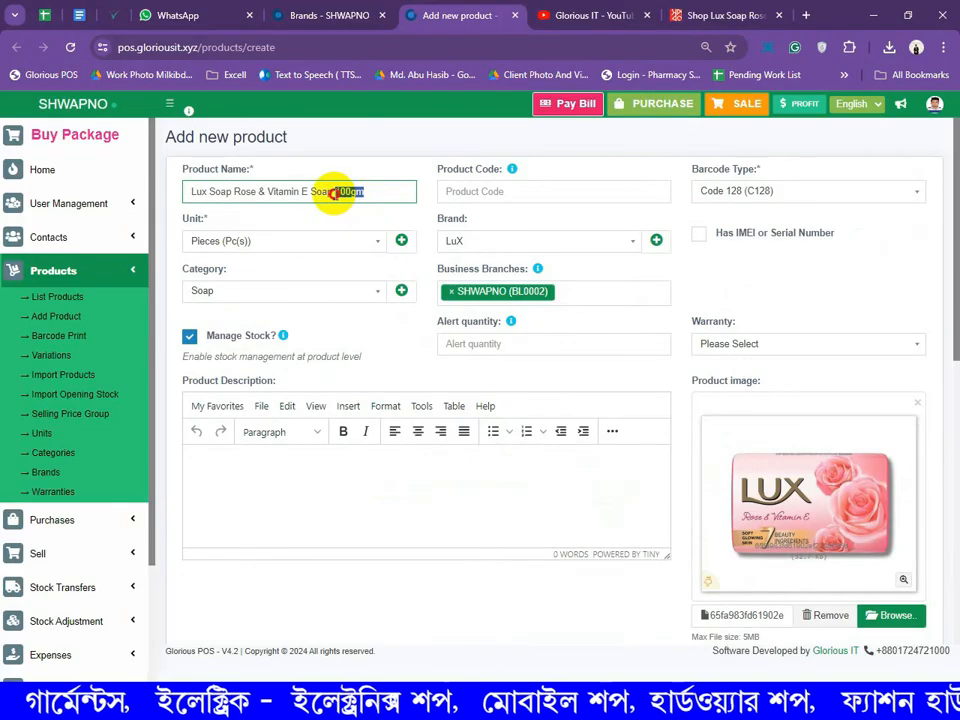
triple_click(335, 195)
click(336, 190)
drag(336, 190, 375, 190)
triple_click(378, 190)
click(378, 190)
key(BackSpace)
key(BackSpace)
key(BackSpace)
key(BackSpace)
key(BackSpace)
key(BackSpace)
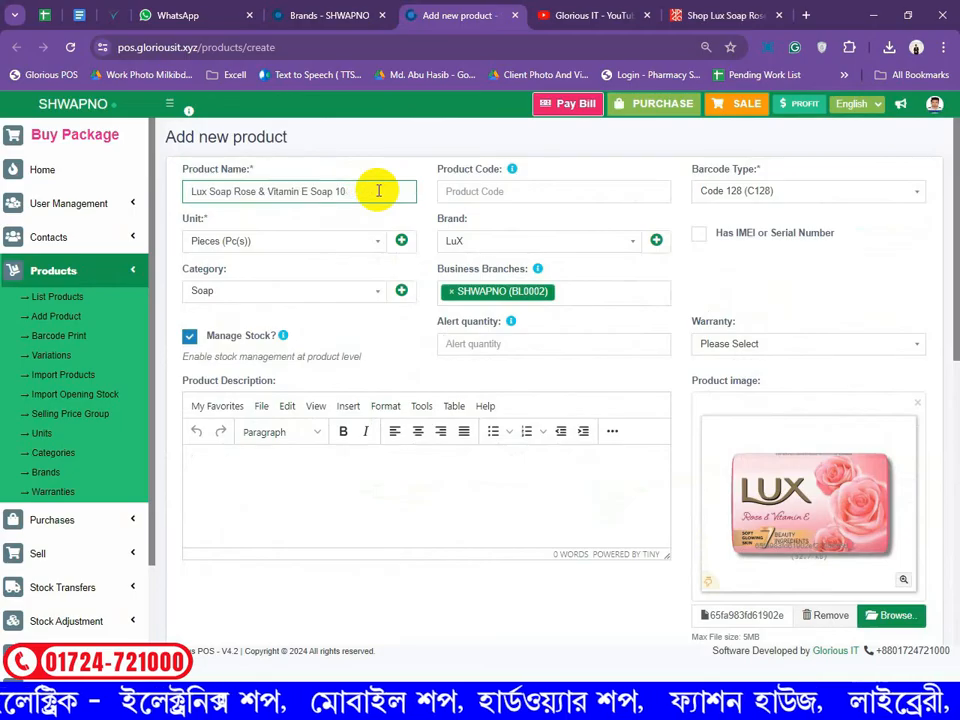
Review the Soap variation's values in the Variations list and in its edit form, closing the form without changes
scroll(401, 428, down, 10)
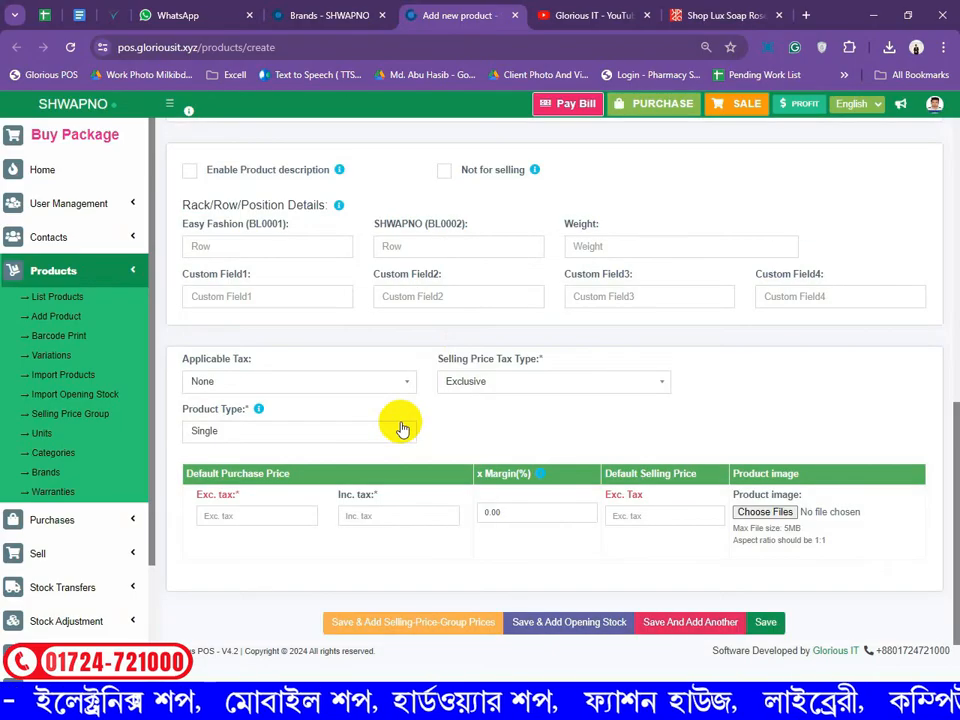
click(334, 9)
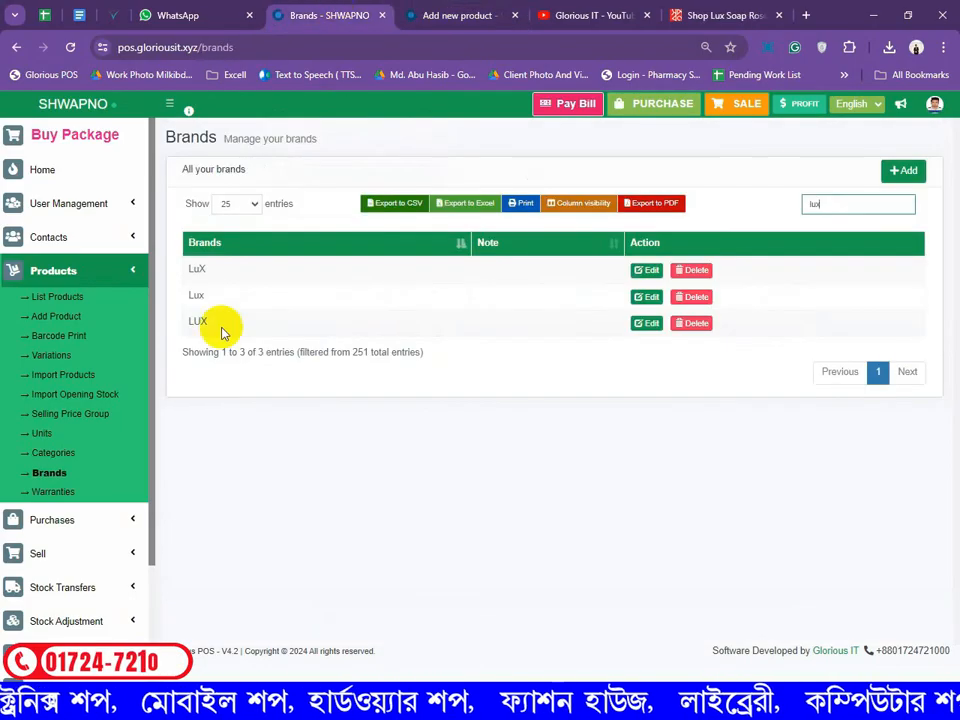
click(49, 358)
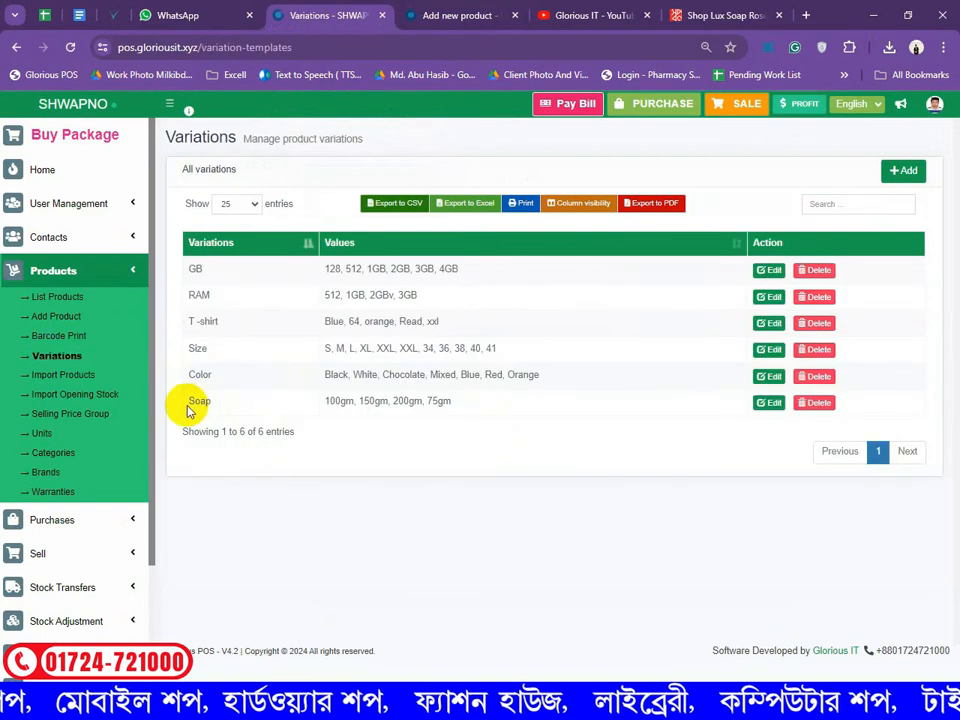
double_click(189, 405)
drag(322, 403, 458, 407)
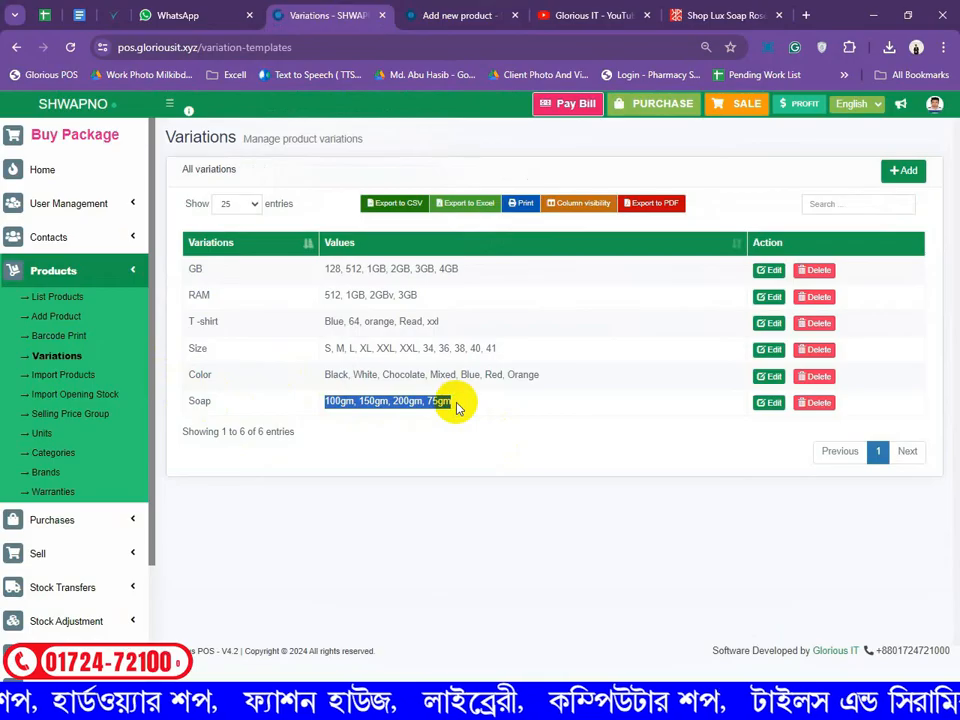
click(770, 405)
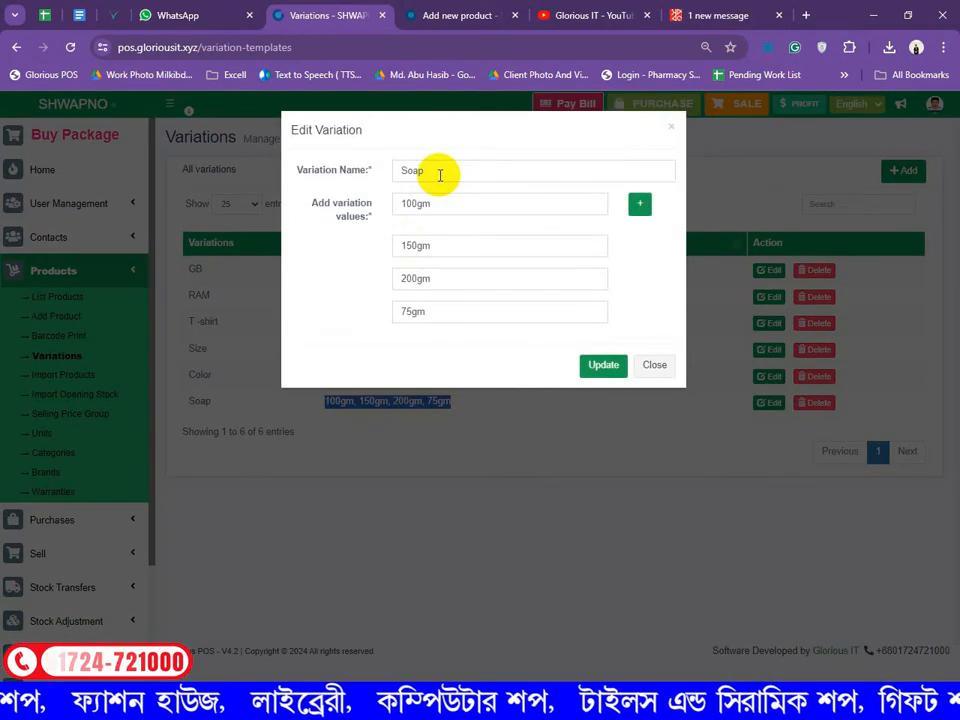
click(654, 366)
Return to the new product form and set the product type to Variable
click(454, 12)
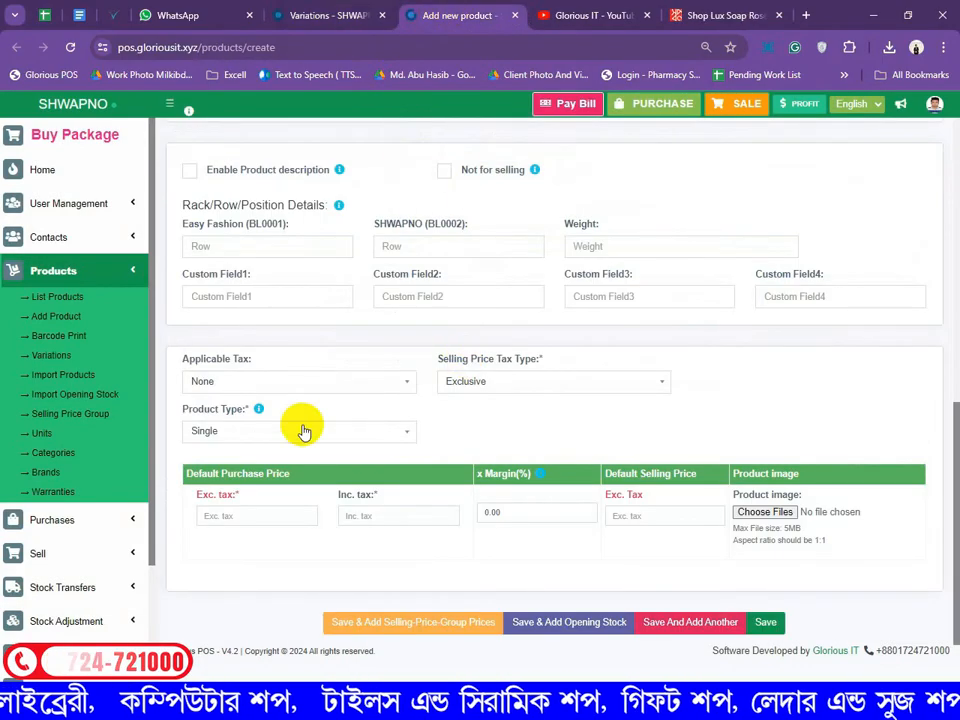
drag(180, 412, 253, 408)
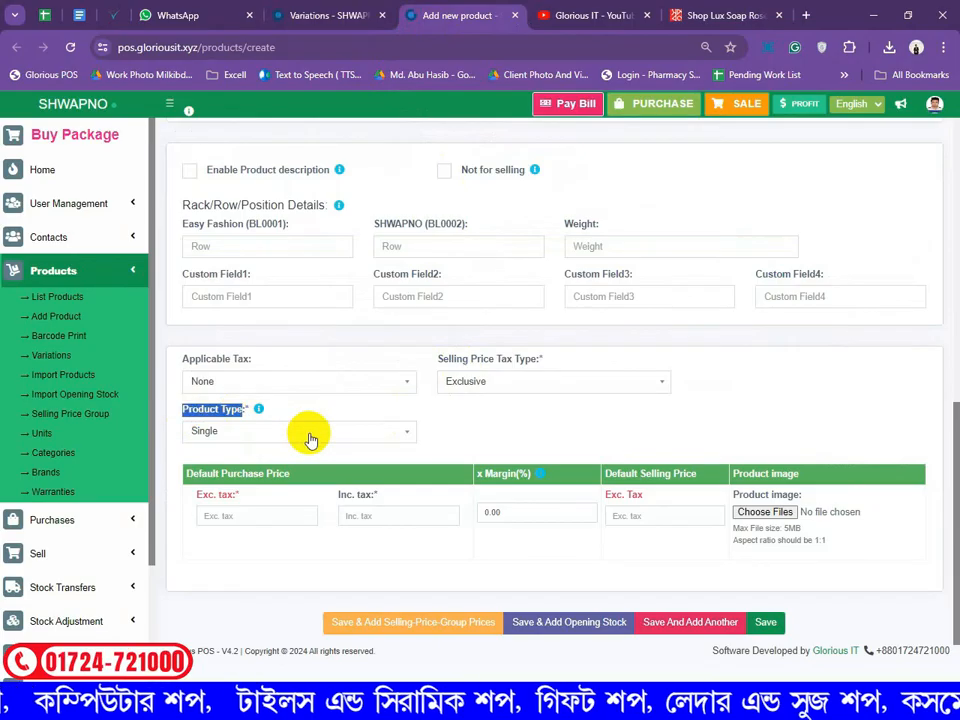
click(311, 433)
click(300, 474)
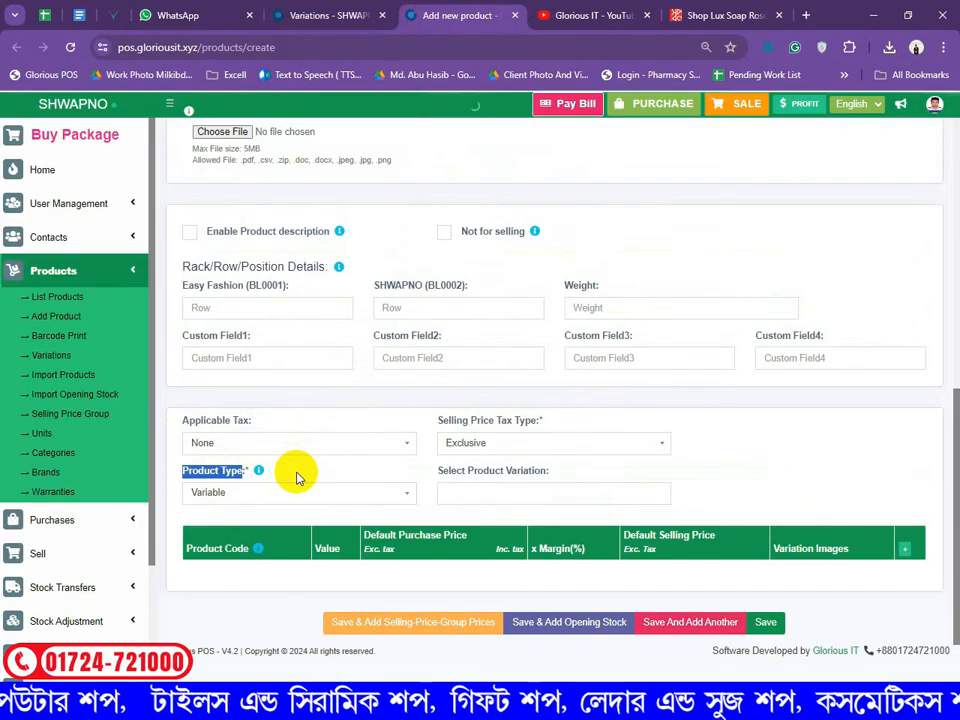
Assign the Soap variation to the product with the values 100gm, 150gm, 200gm and 75gm
click(489, 497)
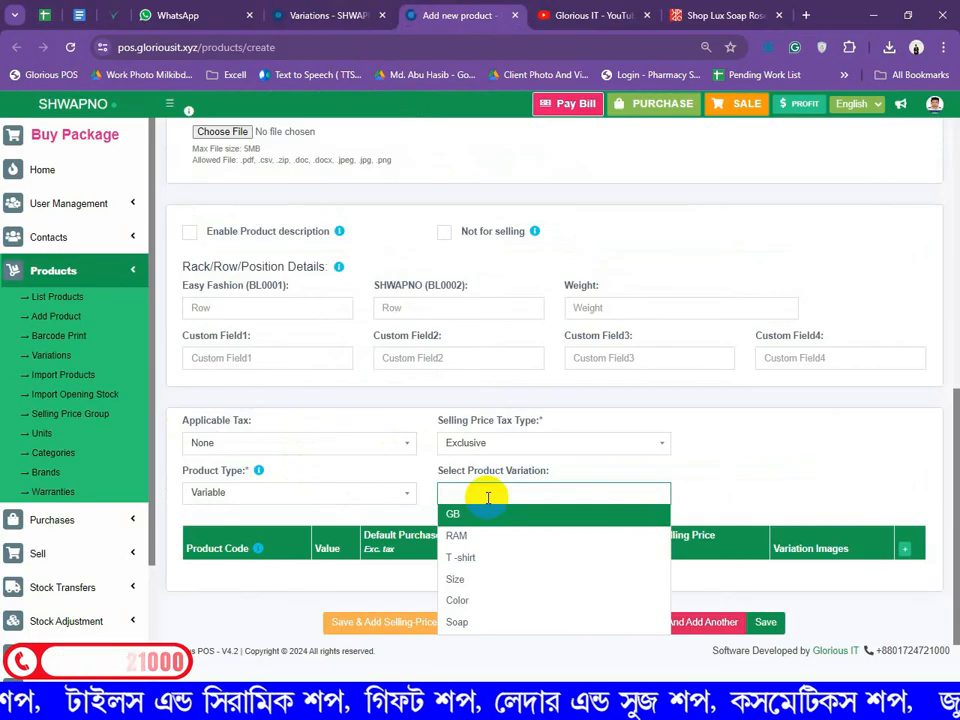
click(471, 624)
click(250, 545)
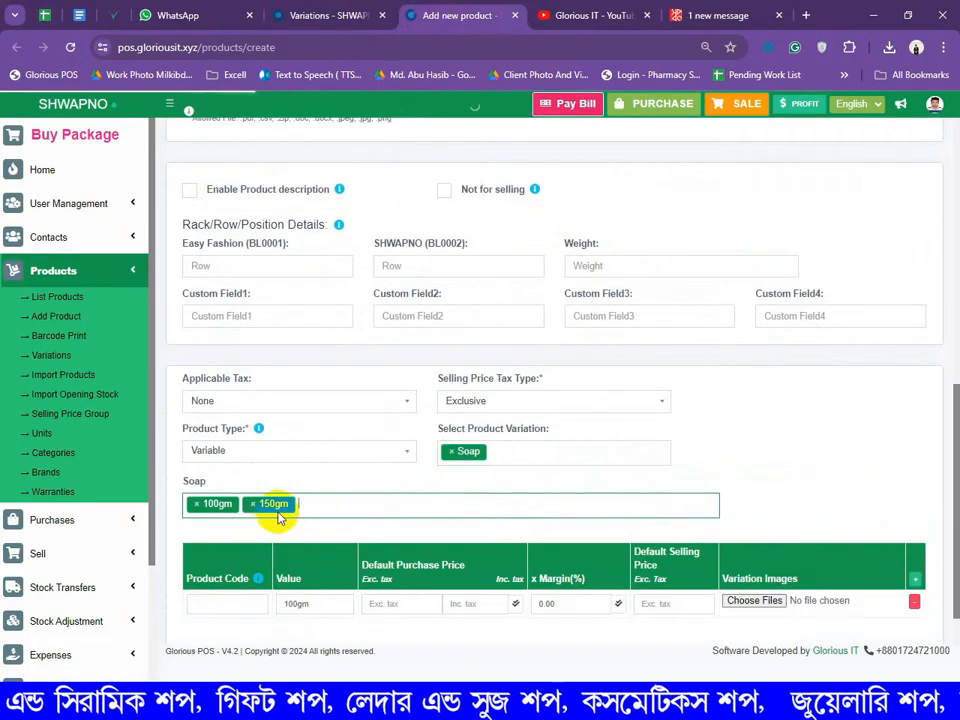
click(321, 509)
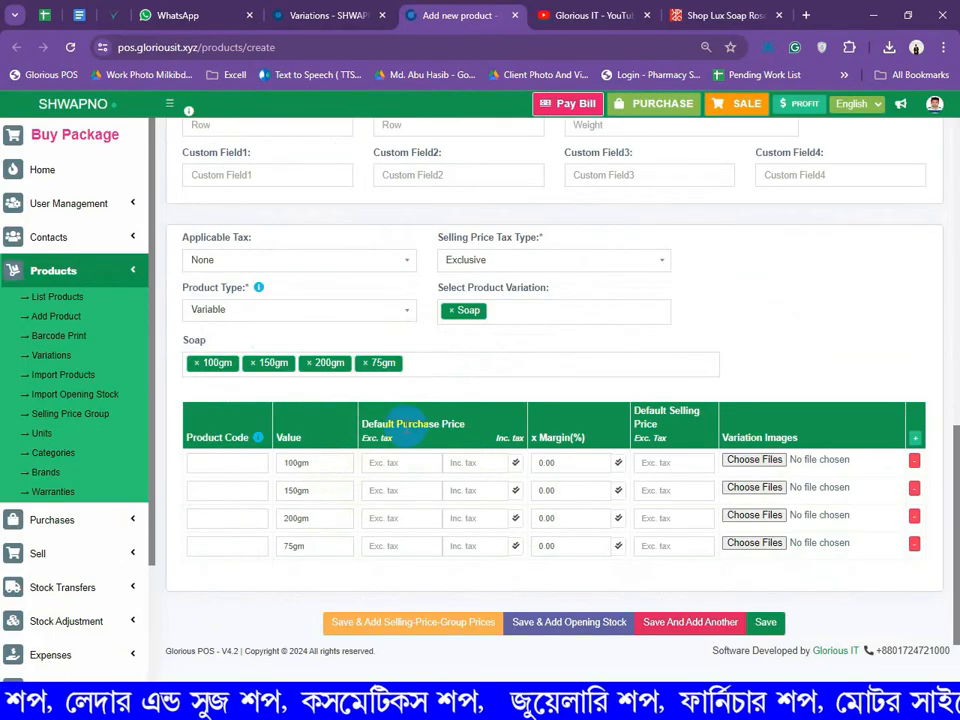
Set purchase and selling prices to 40 and 50 for 100gm, 60 and 65 for 150gm, 80 and 85 for 200gm, 30 and 35 for 75gm
click(401, 464)
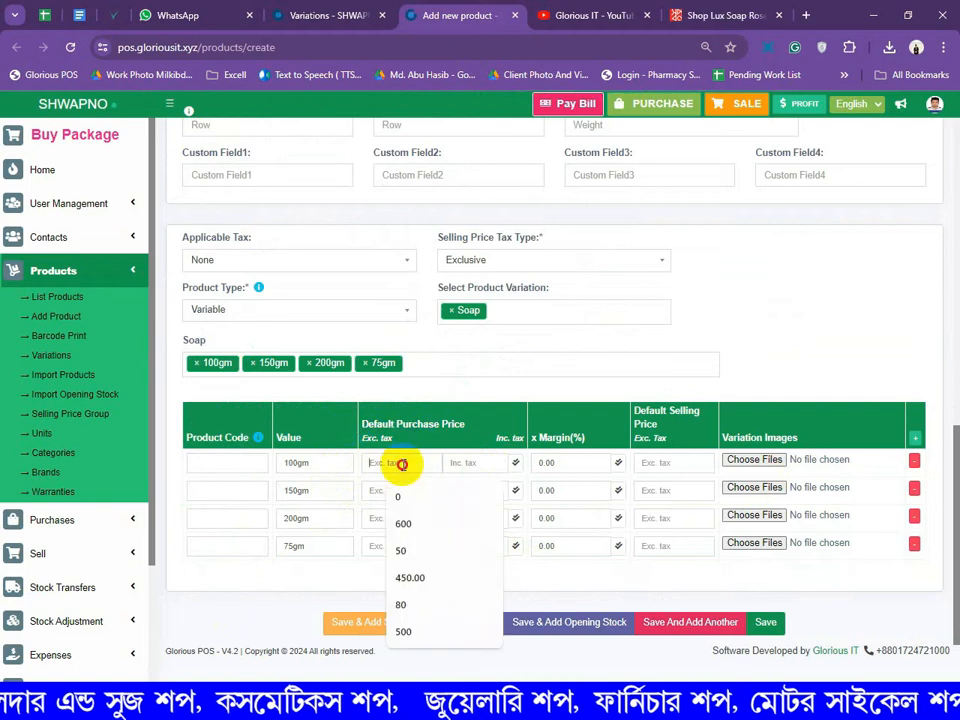
click(665, 465)
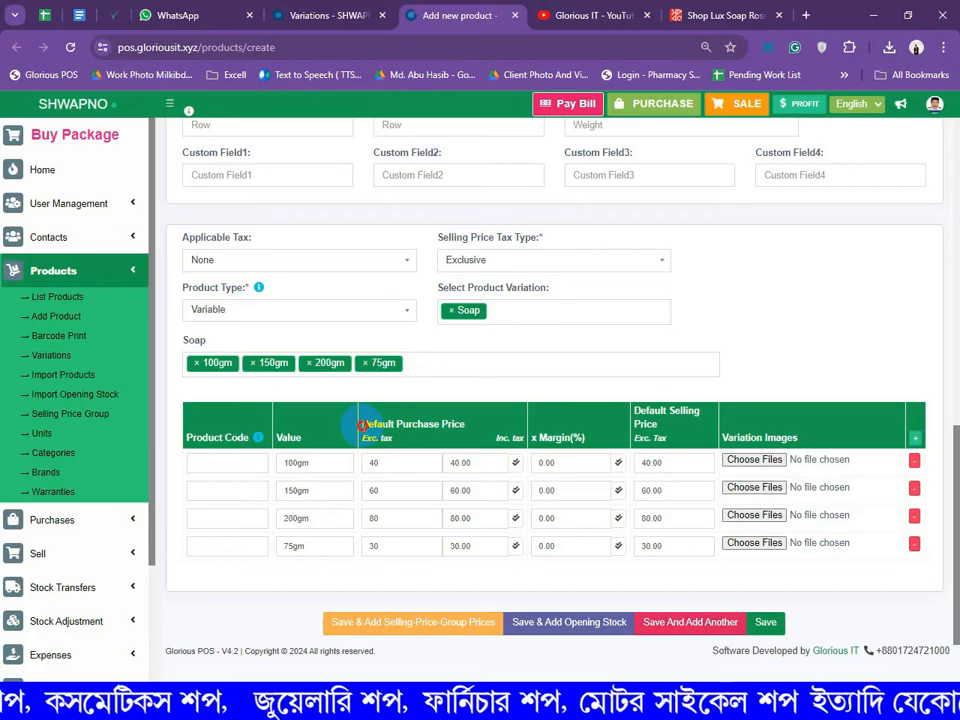
double_click(365, 425)
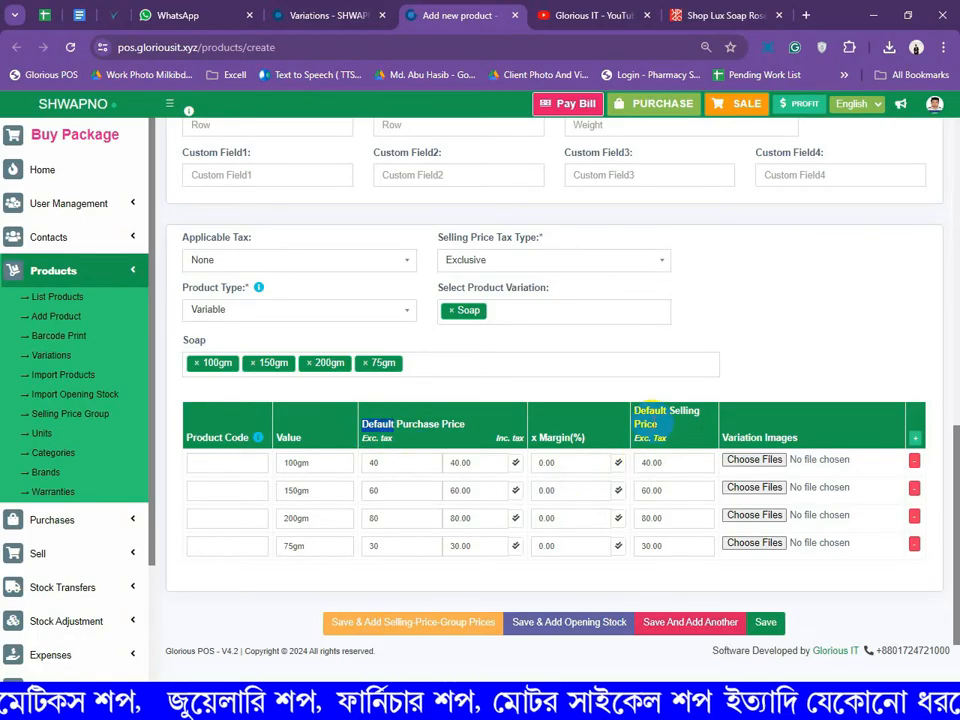
drag(668, 463, 643, 467)
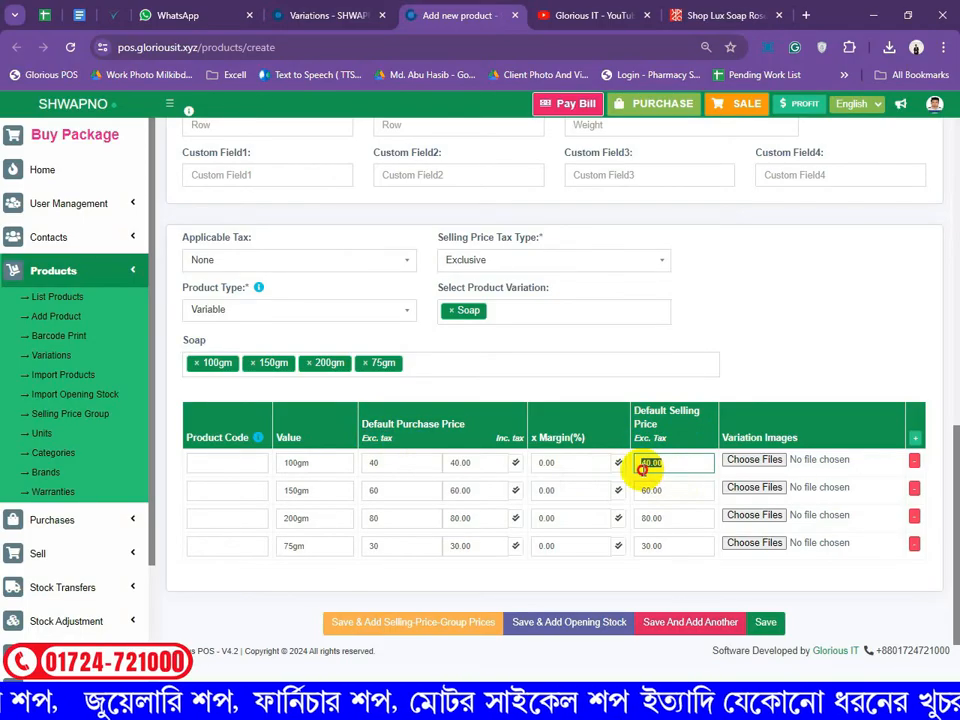
text(50)
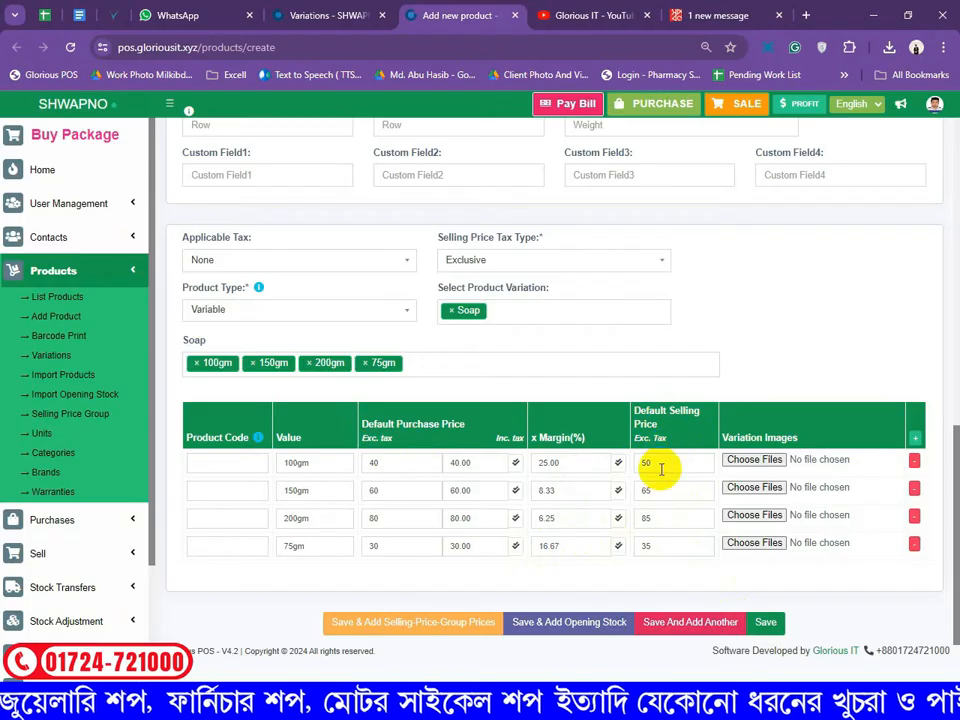
Save the product with opening stock quantities of 5 for 100gm, 4 for 150gm, 4 for 200gm and 3 for 75gm
click(768, 625)
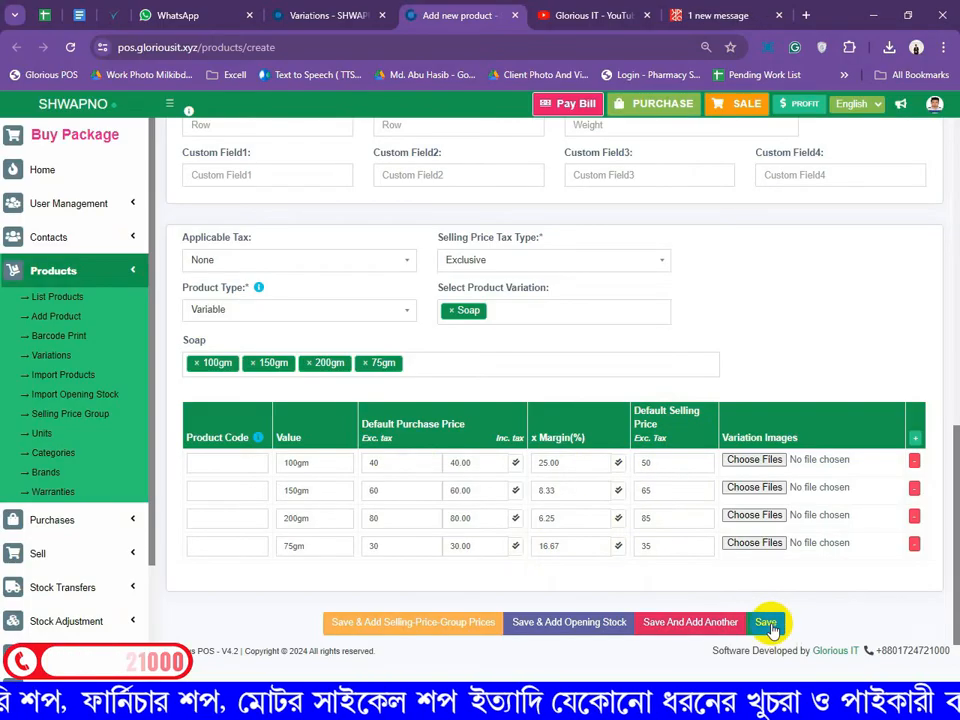
click(555, 626)
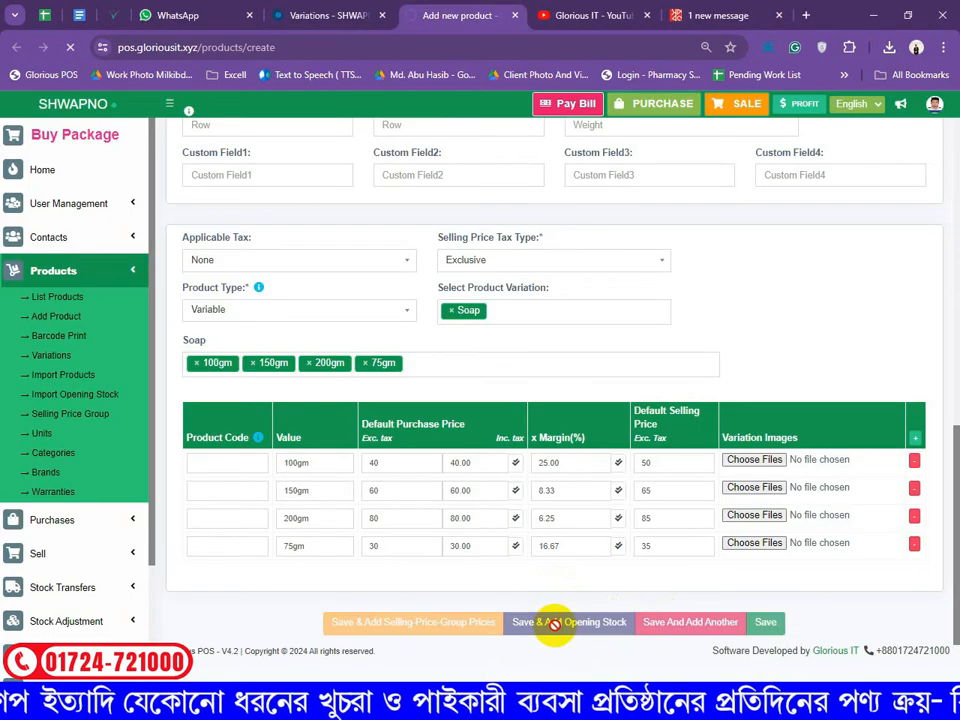
click(450, 242)
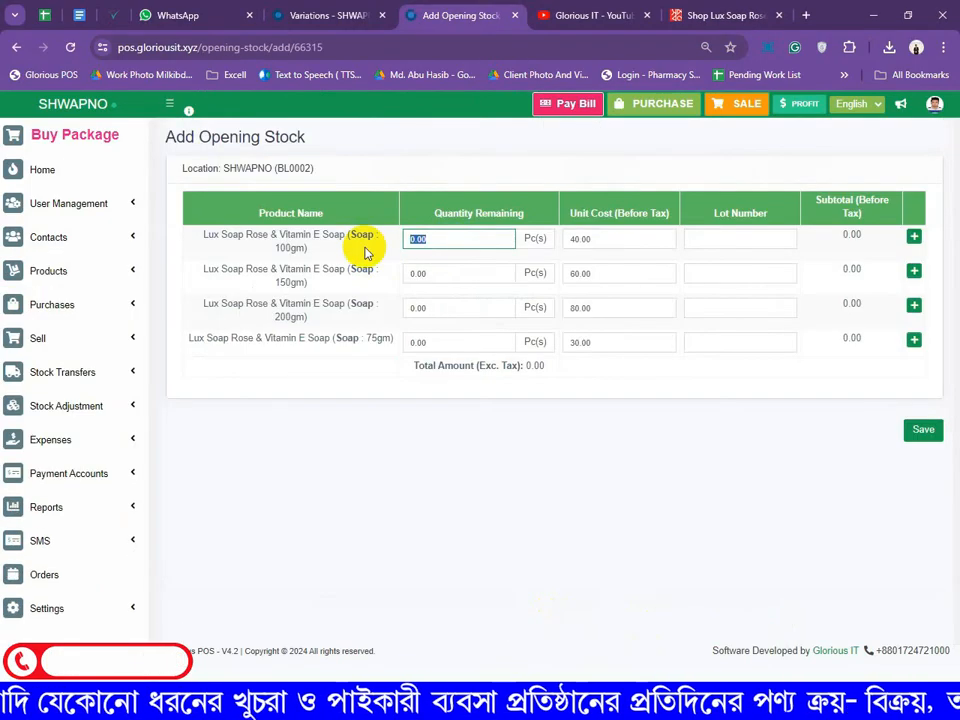
text(5)
key(Tab)
text(4)
key(Tab)
text(4)
key(Tab)
text(3)
click(923, 429)
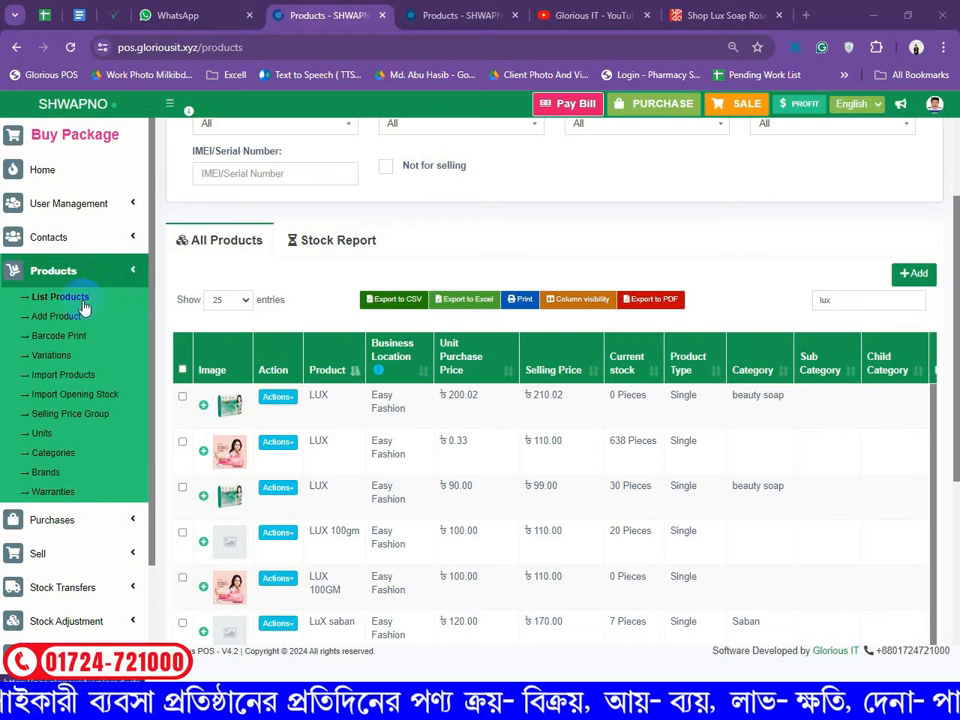
Find Lux Soap Rose & Vitamin E Soap in the product list and review its variation prices, product codes and stock details
scroll(291, 330, down, 5)
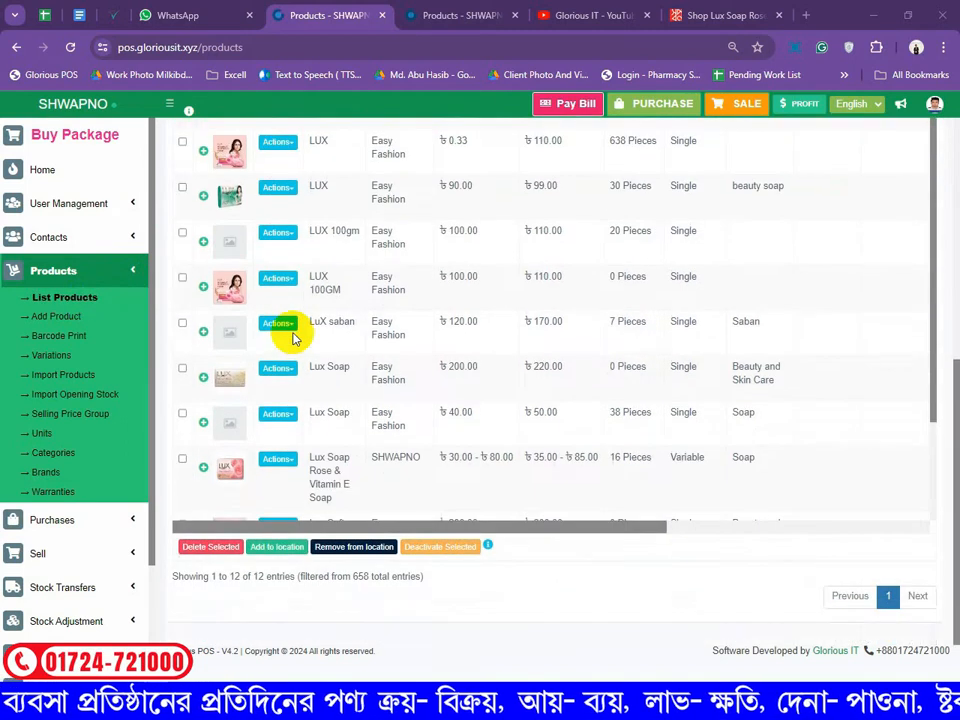
scroll(510, 333, up, 8)
scroll(860, 373, down, 1)
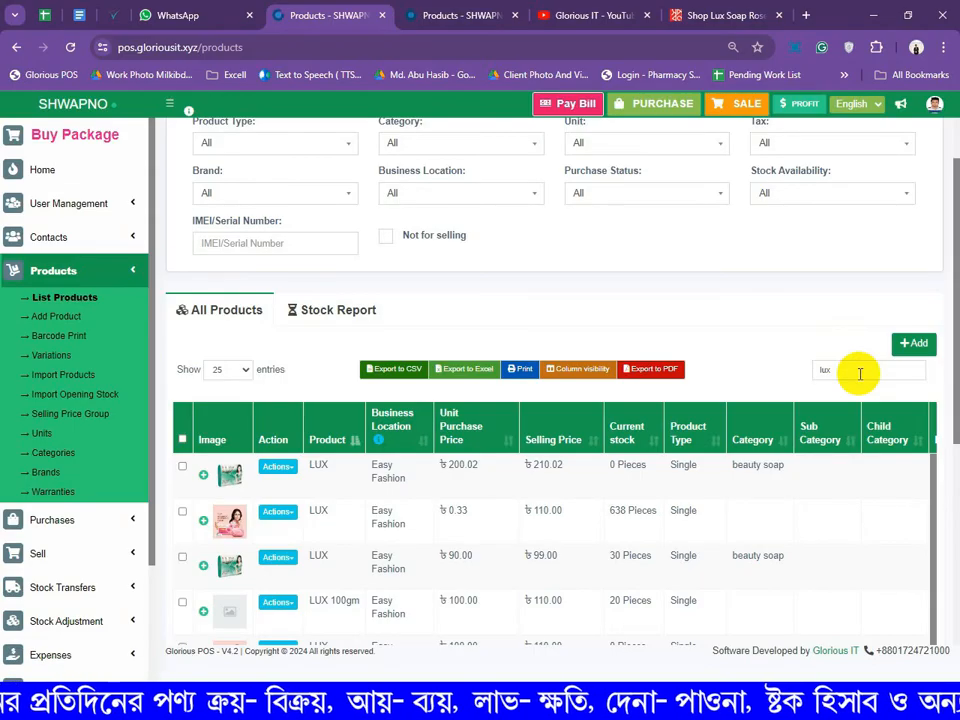
scroll(858, 373, down, 5)
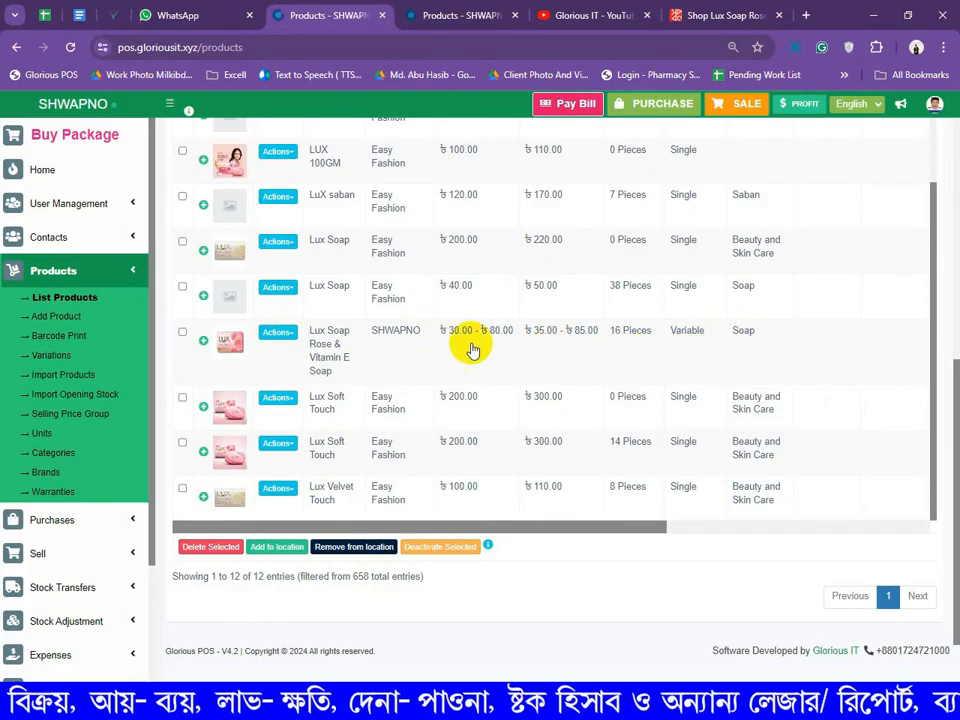
click(340, 343)
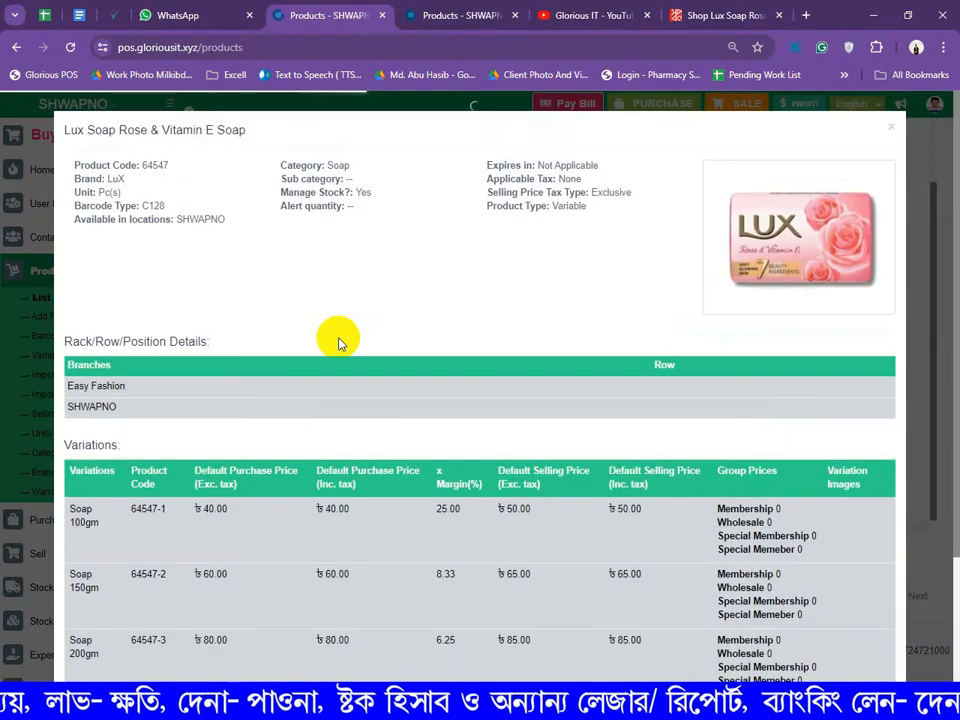
scroll(337, 338, down, 2)
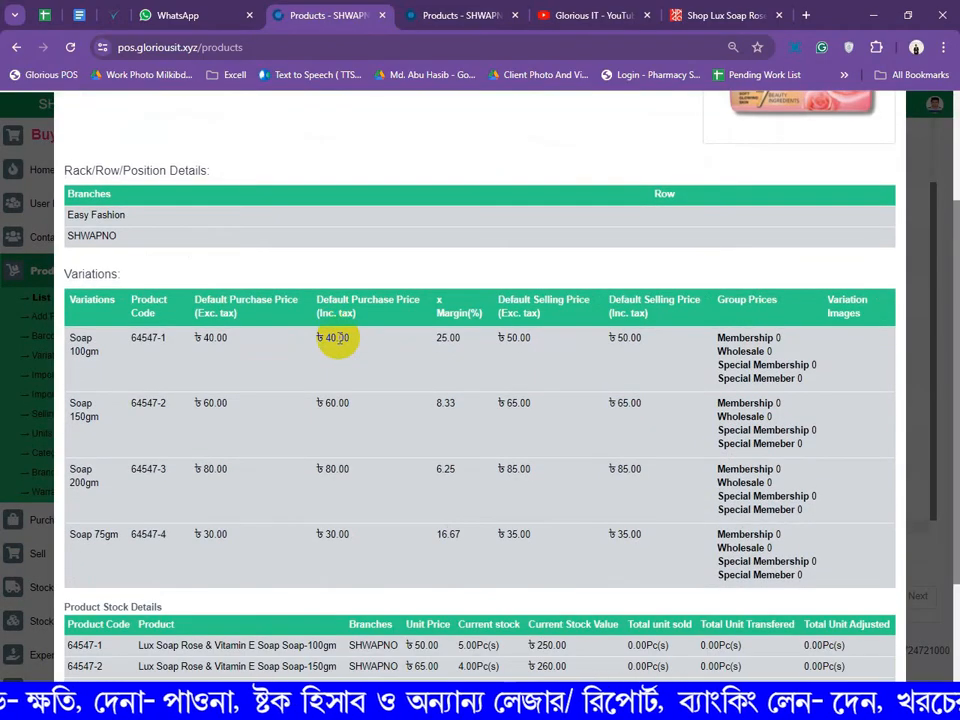
scroll(337, 338, down, 3)
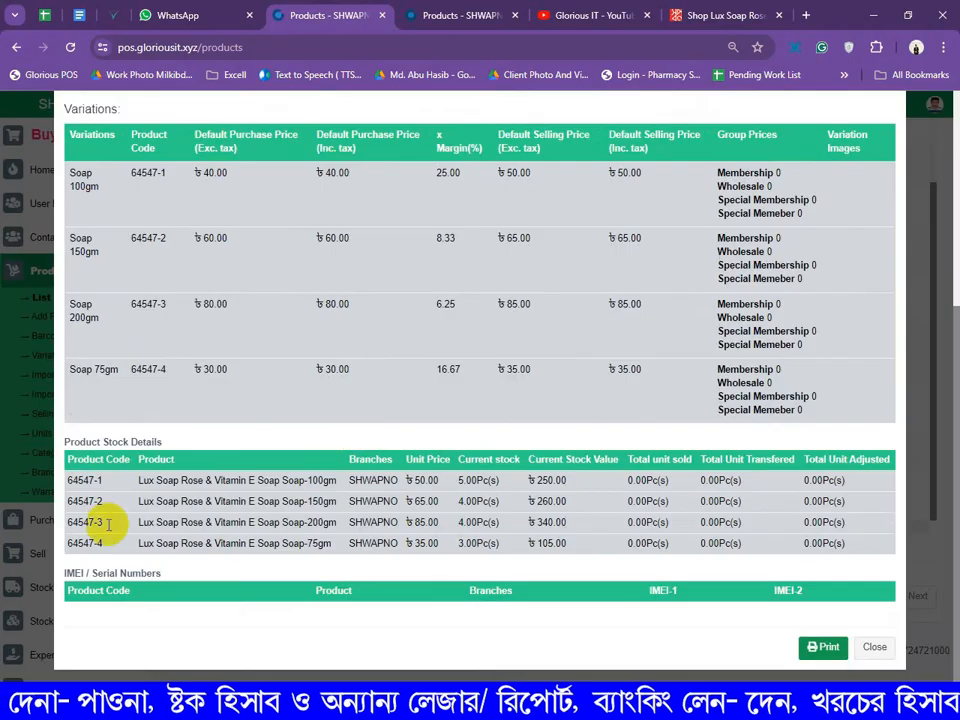
drag(70, 486, 113, 530)
click(112, 525)
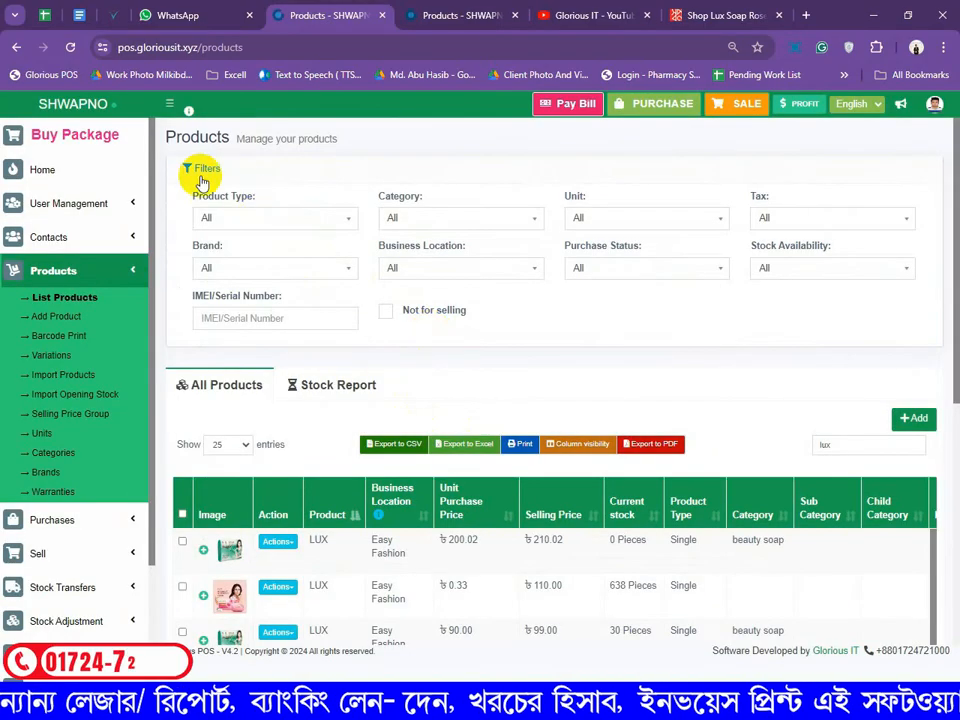
Review the product list's filter options for product type, category and unit without changing them
click(345, 221)
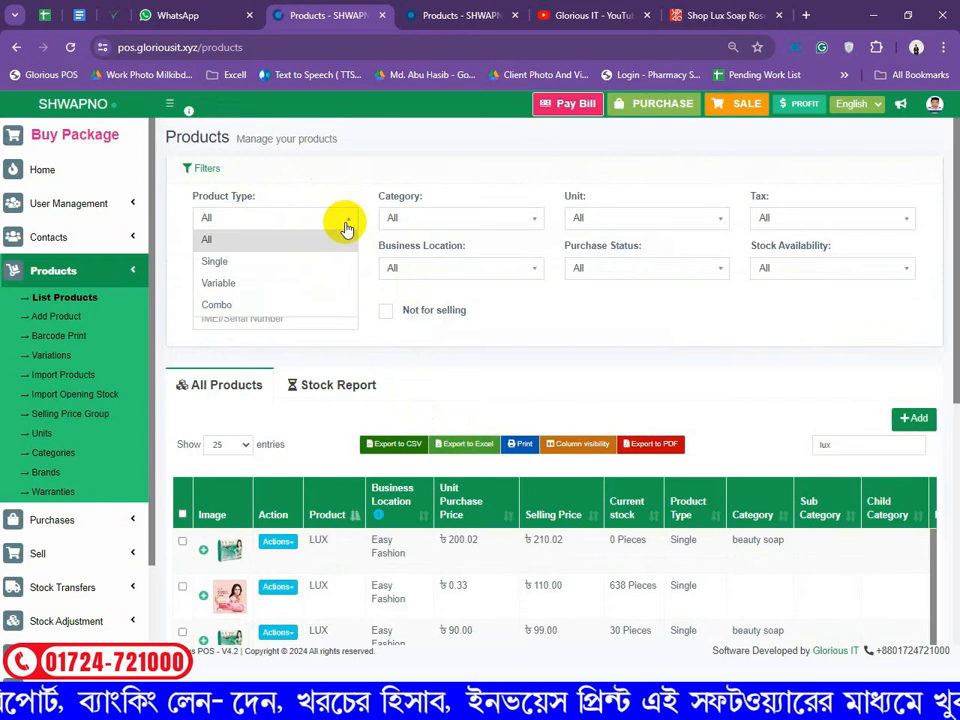
click(345, 221)
click(495, 222)
click(615, 222)
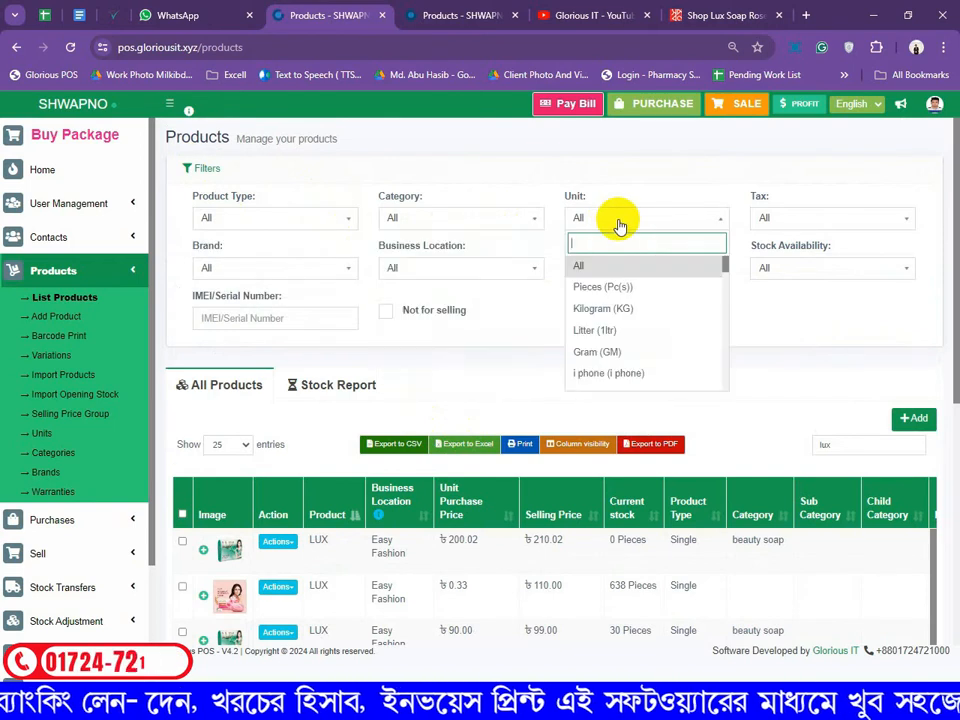
click(364, 301)
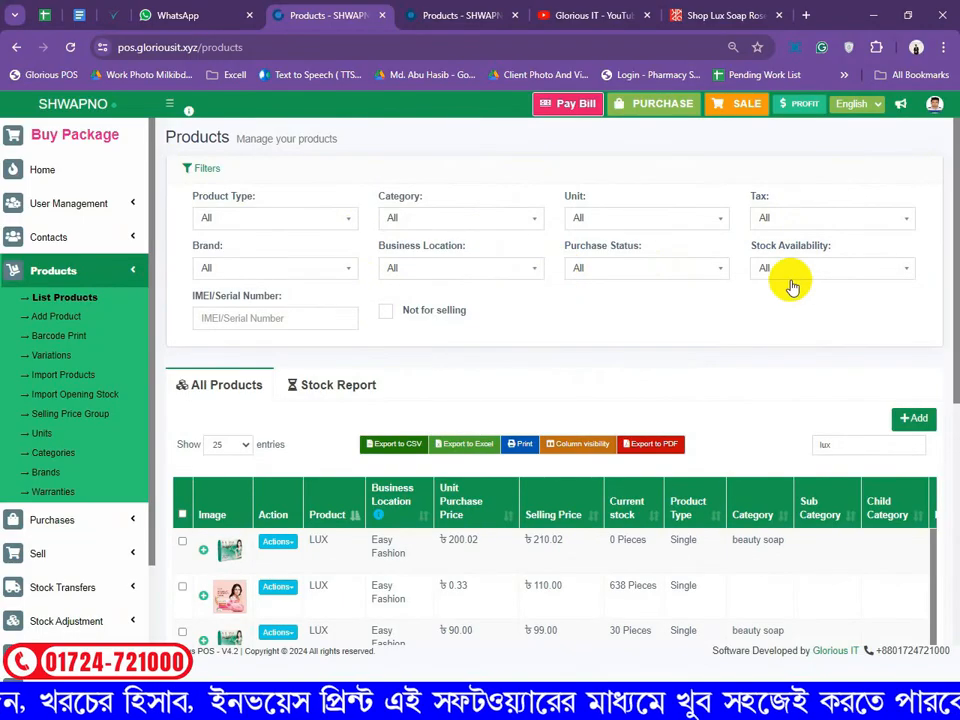
Filter the product list to products whose stock availability is Current
click(857, 266)
click(843, 317)
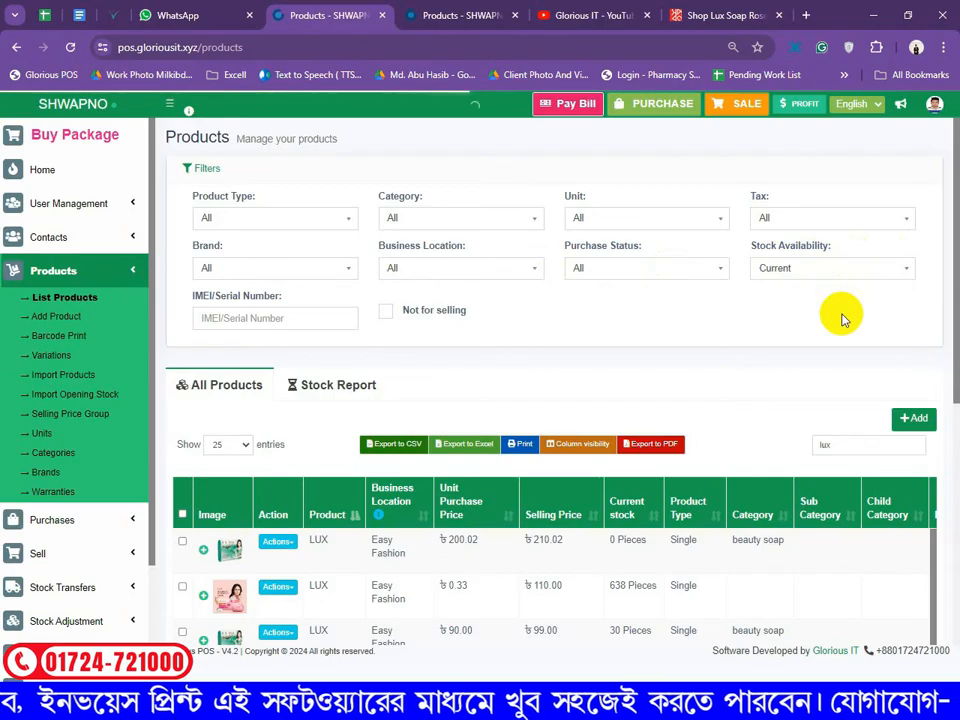
scroll(500, 318, down, 2)
Start a new purchase, choosing the supplier by name and SHWAPNO (BL0002) as the business location
click(108, 305)
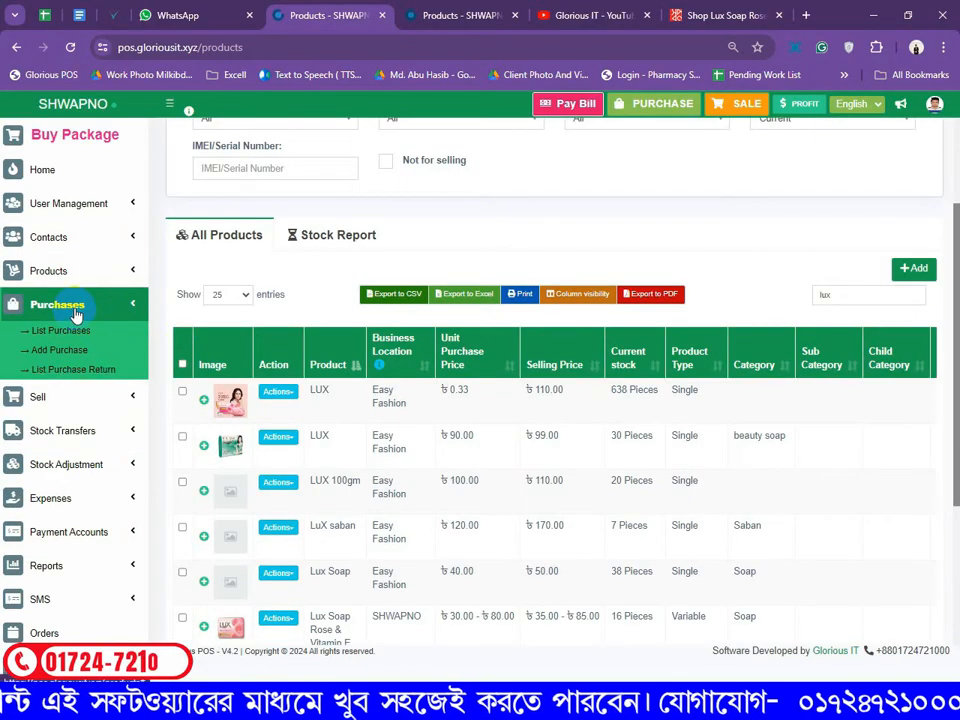
click(60, 349)
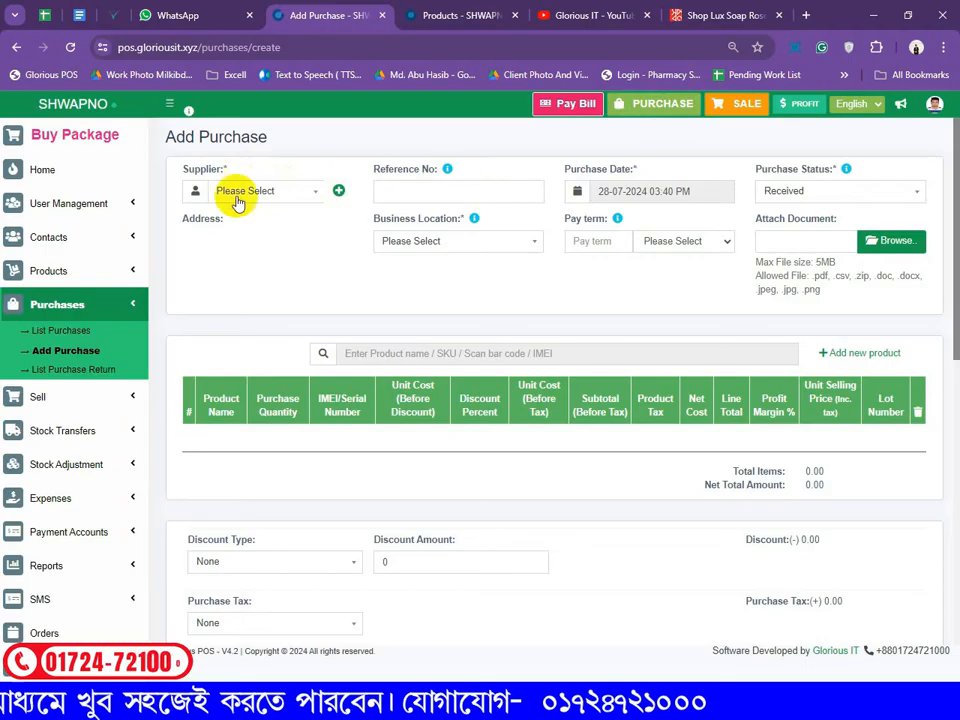
click(313, 199)
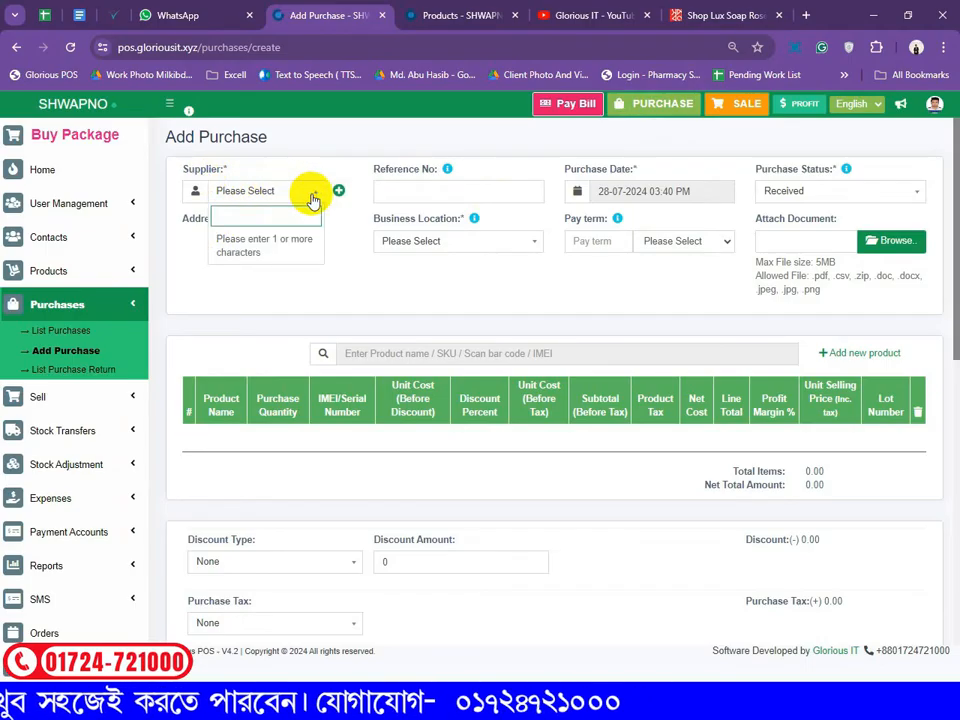
text(munn)
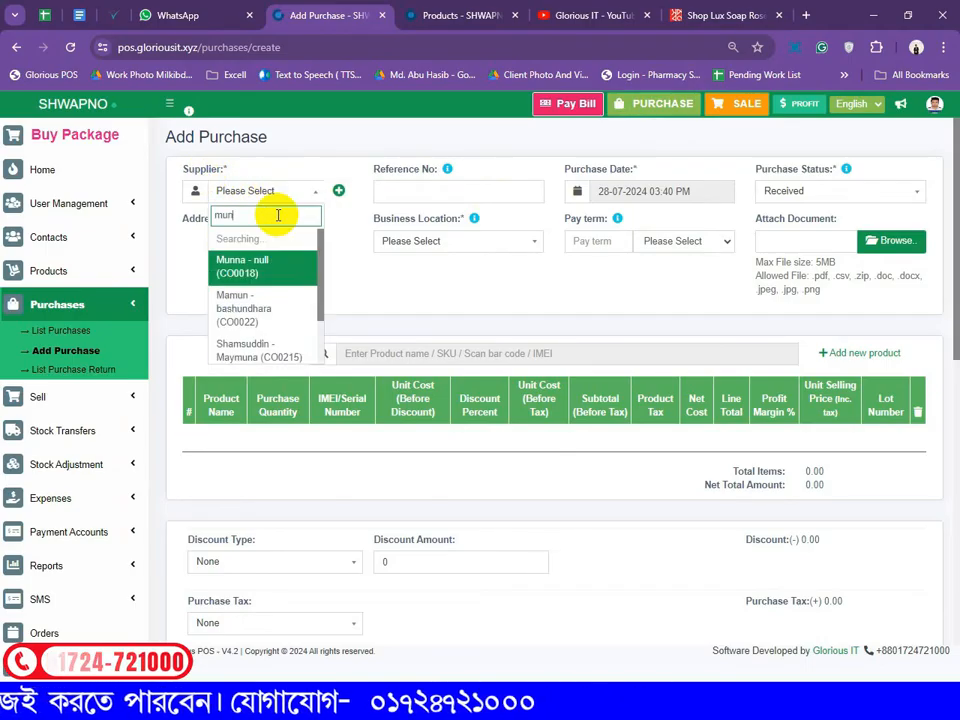
text(a)
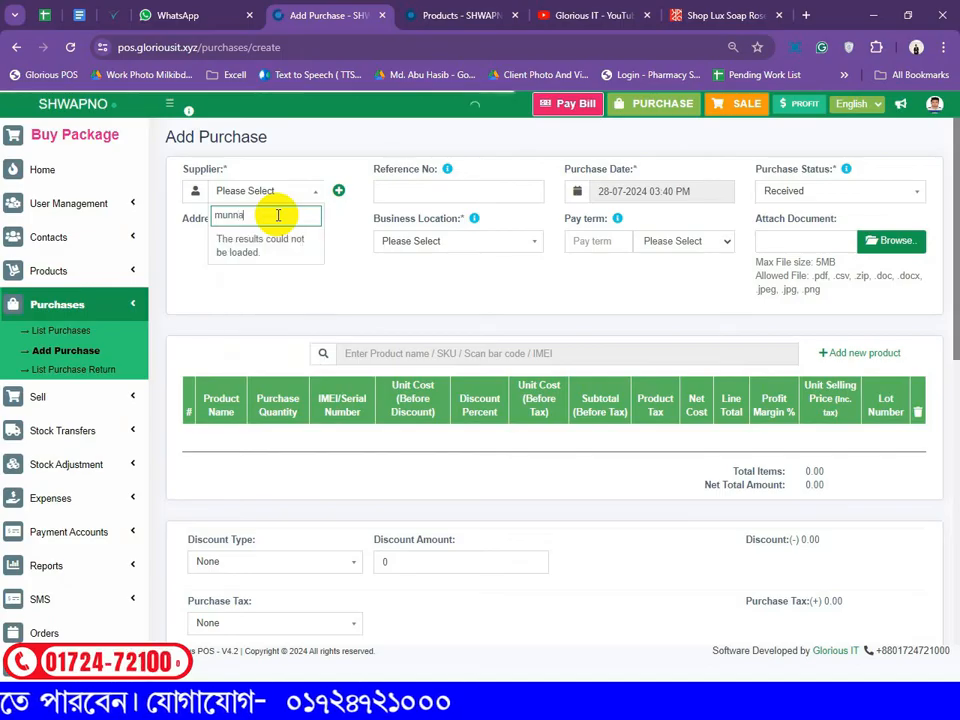
key(Return)
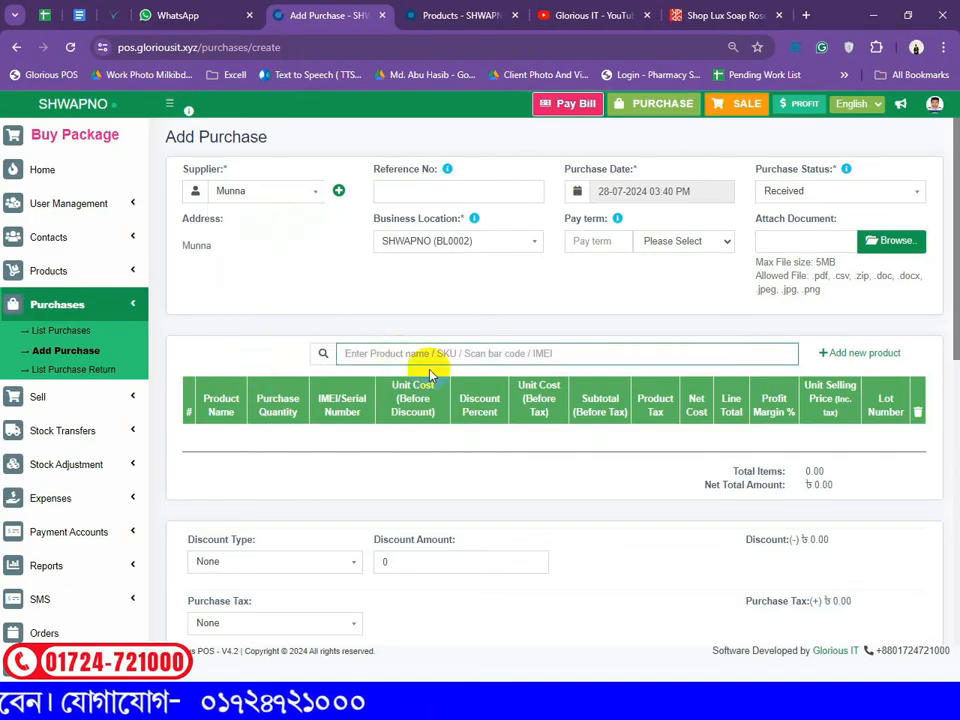
Add all four weight variations of Lux Soap Rose & Vitamin E Soap to the purchase and check their lines
click(369, 356)
text(lux)
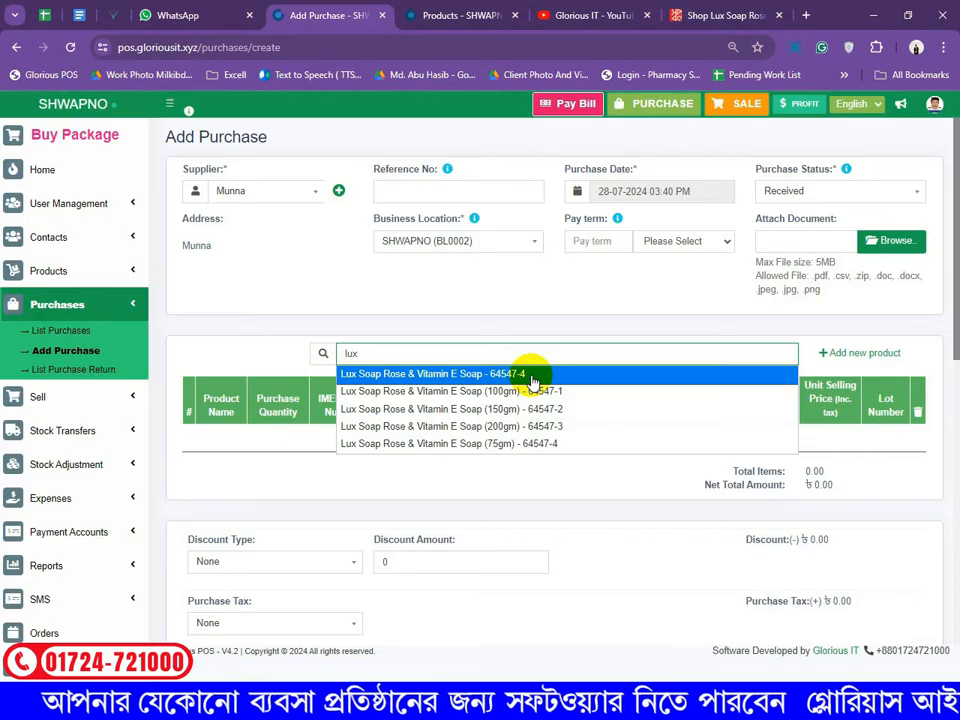
click(532, 374)
scroll(532, 376, down, 3)
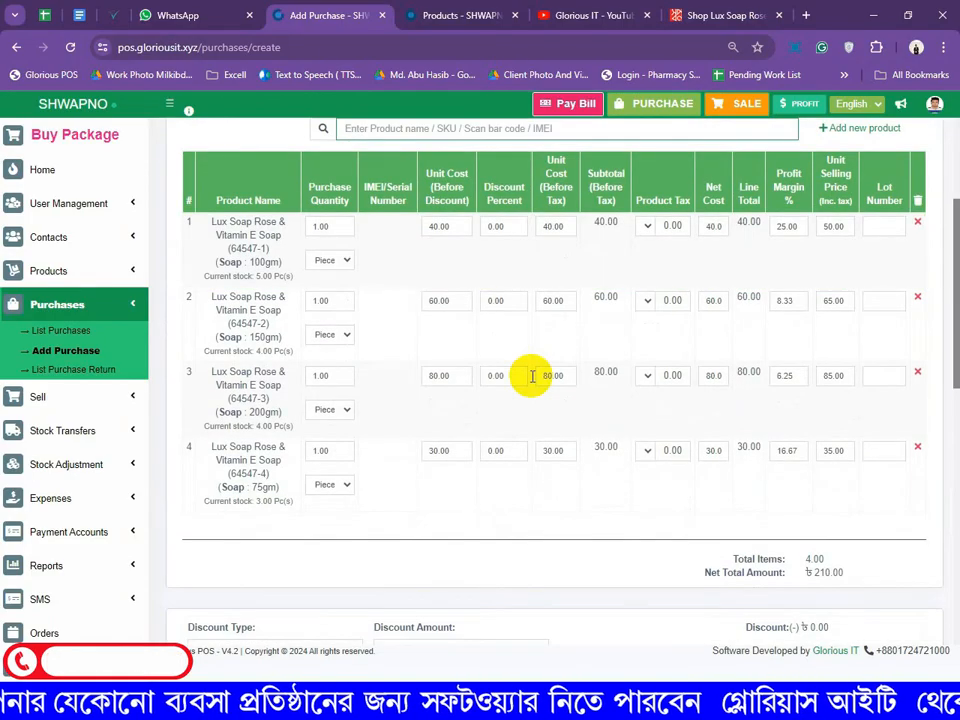
drag(211, 221, 283, 457)
click(275, 297)
click(285, 505)
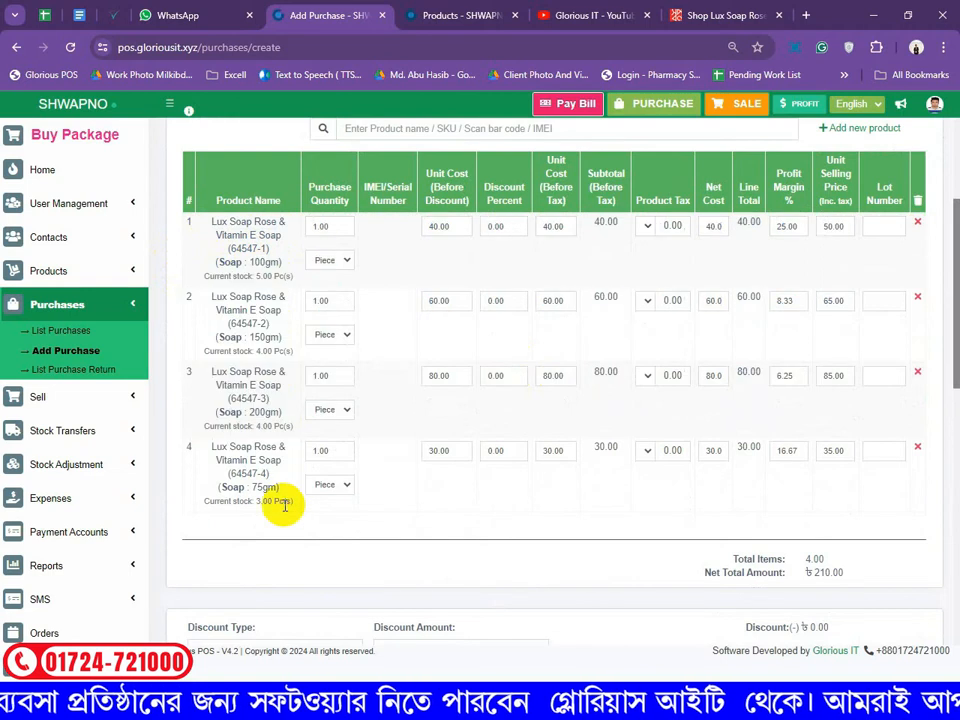
Set the purchase quantities to 5 for 100gm, 5 for 150gm, 7 for 200gm and 2 for 75gm
scroll(317, 429, up, 1)
drag(336, 302, 275, 310)
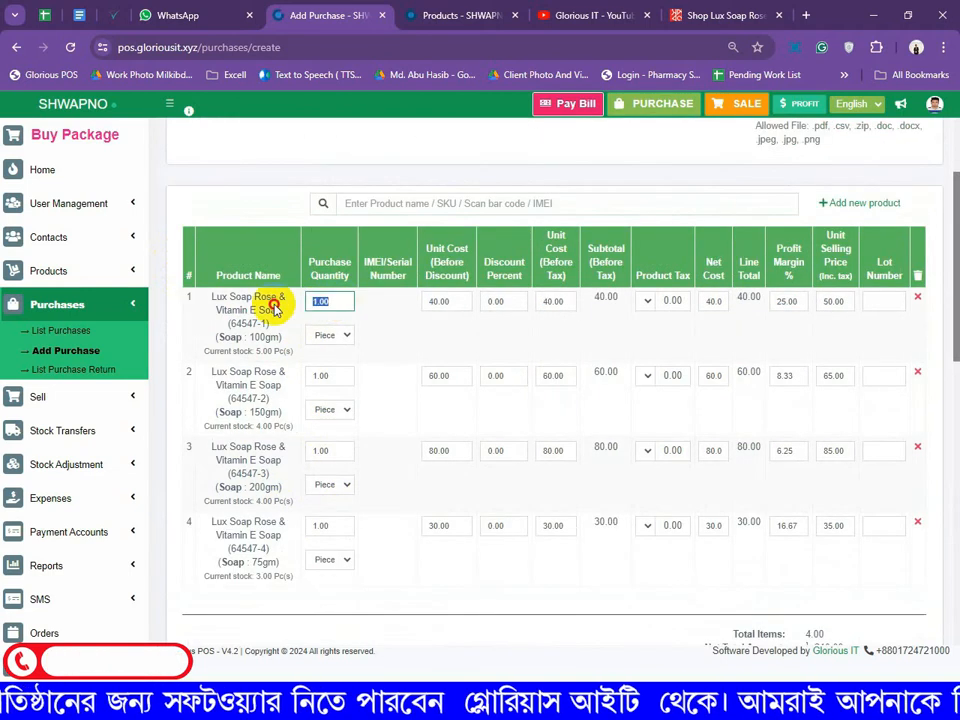
text(5)
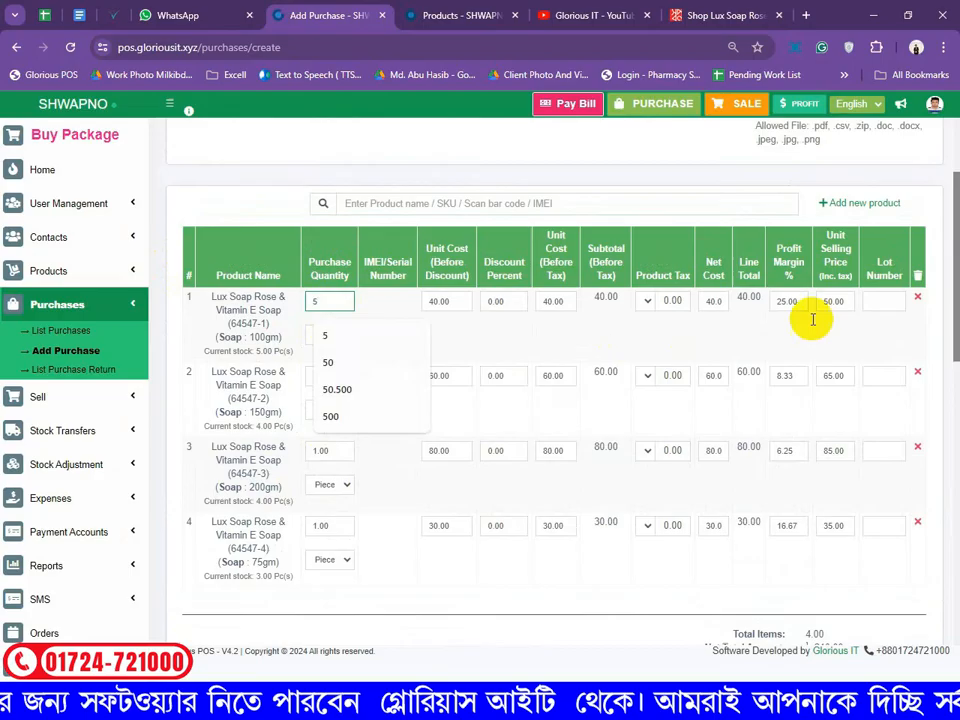
key(Return)
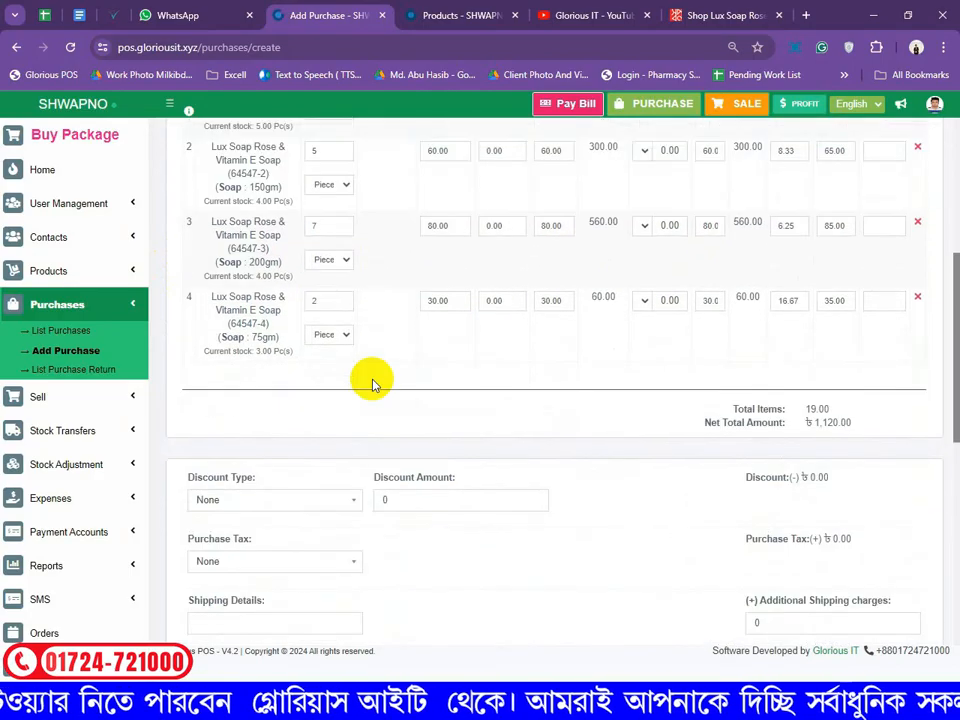
Check the total items and net total amount of the purchase
scroll(371, 381, down, 2)
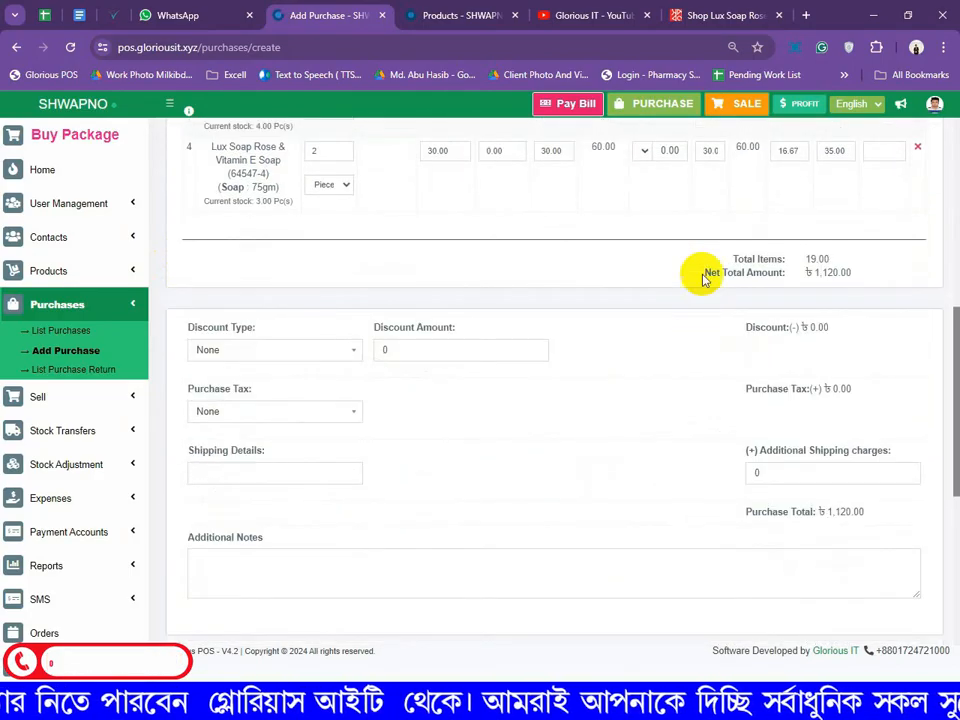
double_click(808, 259)
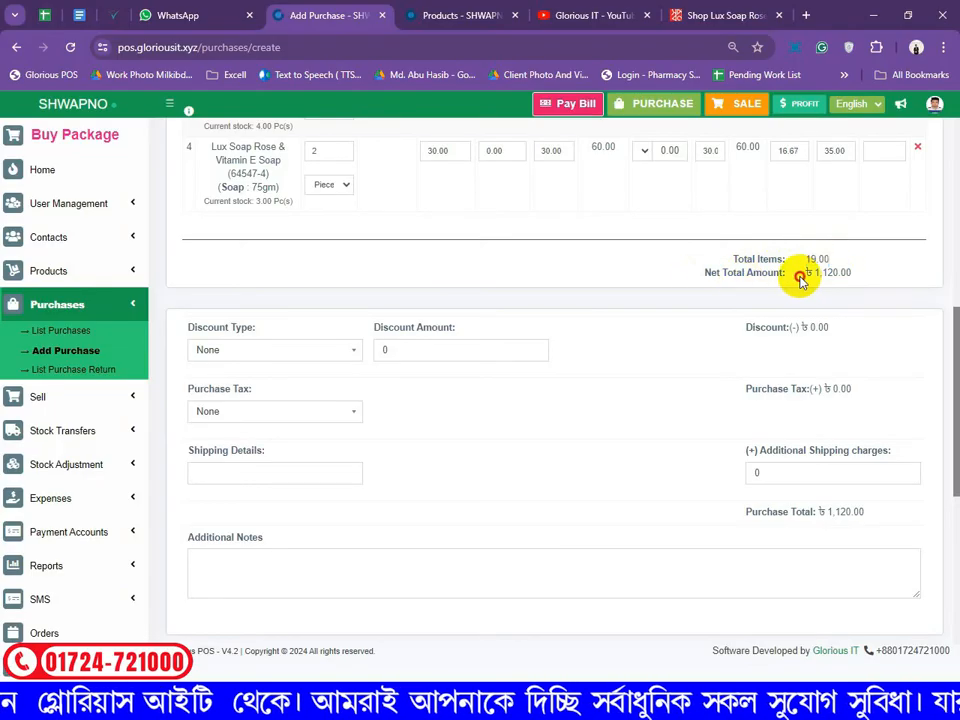
double_click(800, 274)
scroll(560, 390, down, 3)
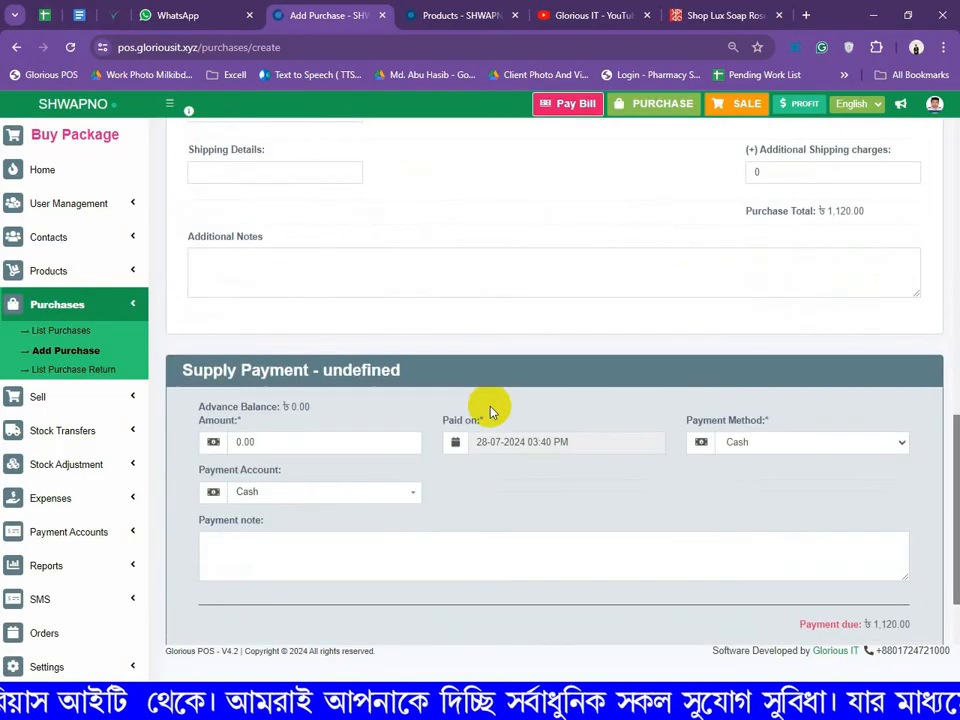
Enter a supply payment of 1120 for the purchase with Cash as the payment method
scroll(490, 410, down, 1)
drag(182, 295, 343, 334)
click(343, 334)
click(299, 374)
text(1120)
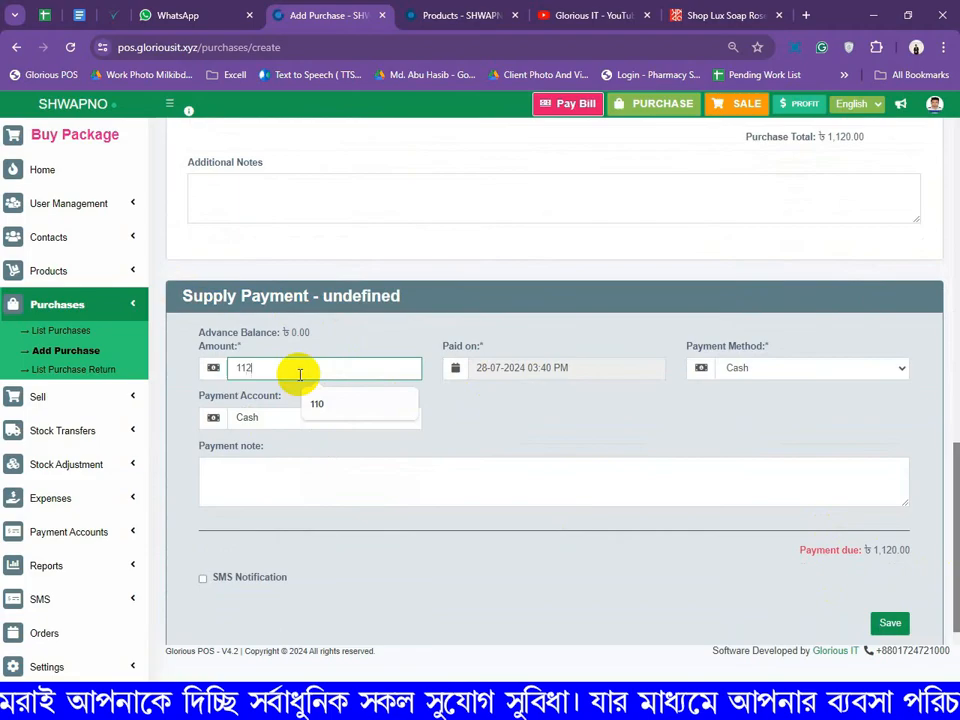
click(780, 372)
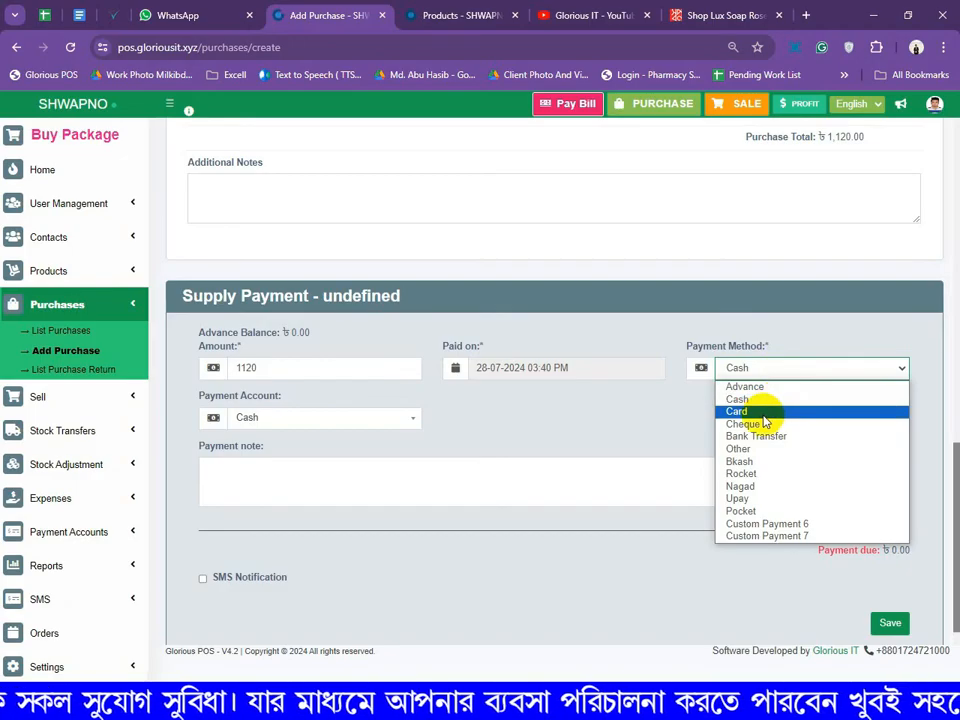
click(761, 399)
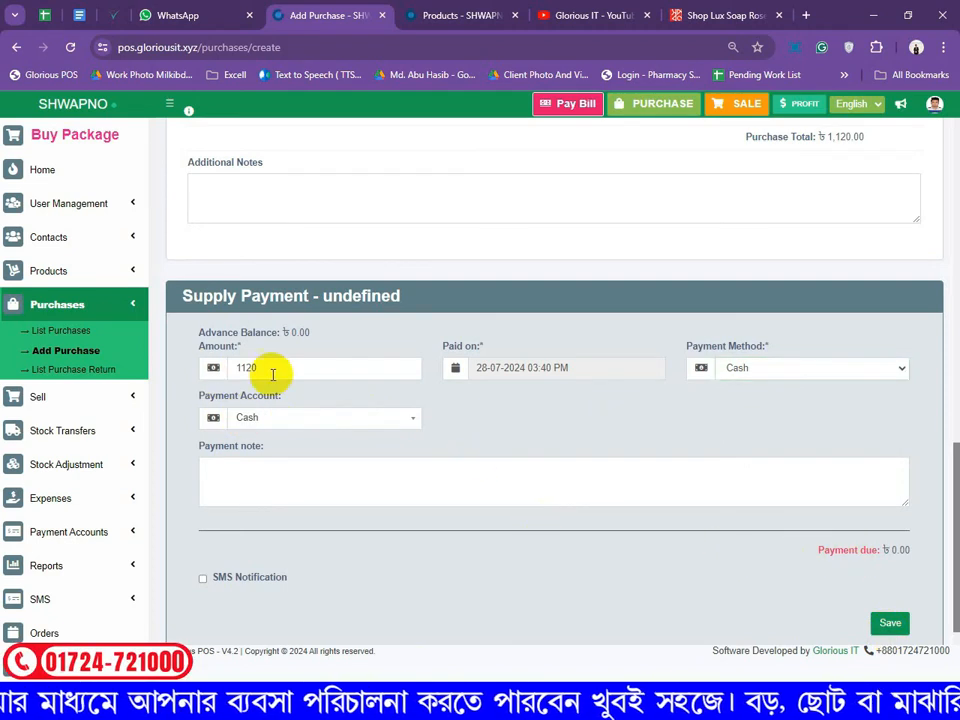
Try the purchase with a payment amount of 0 and check the payment due
drag(270, 372, 229, 372)
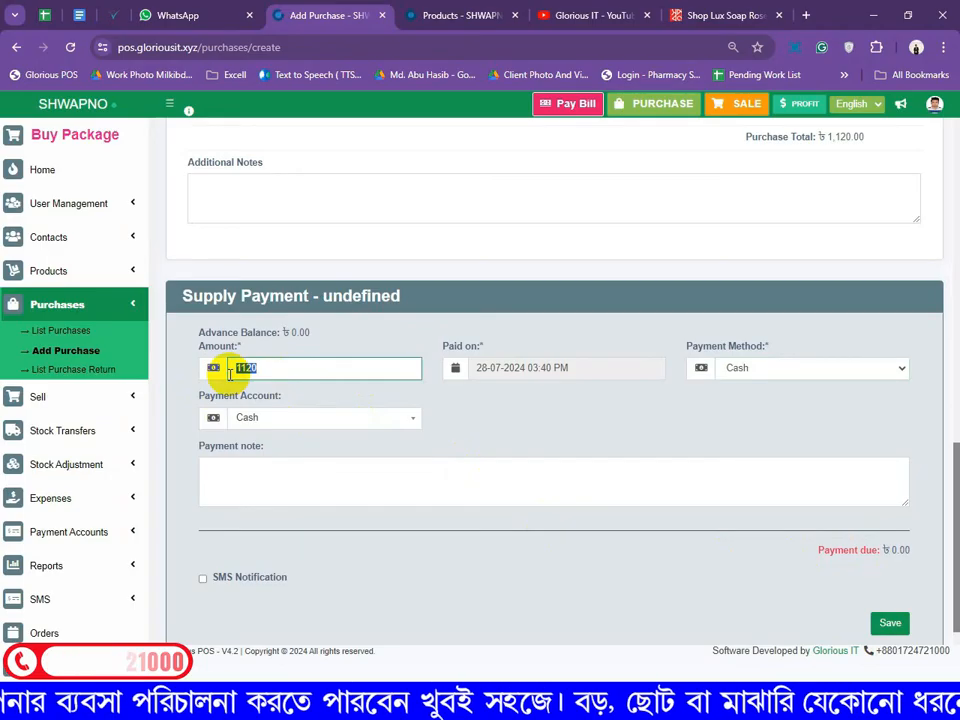
text(0)
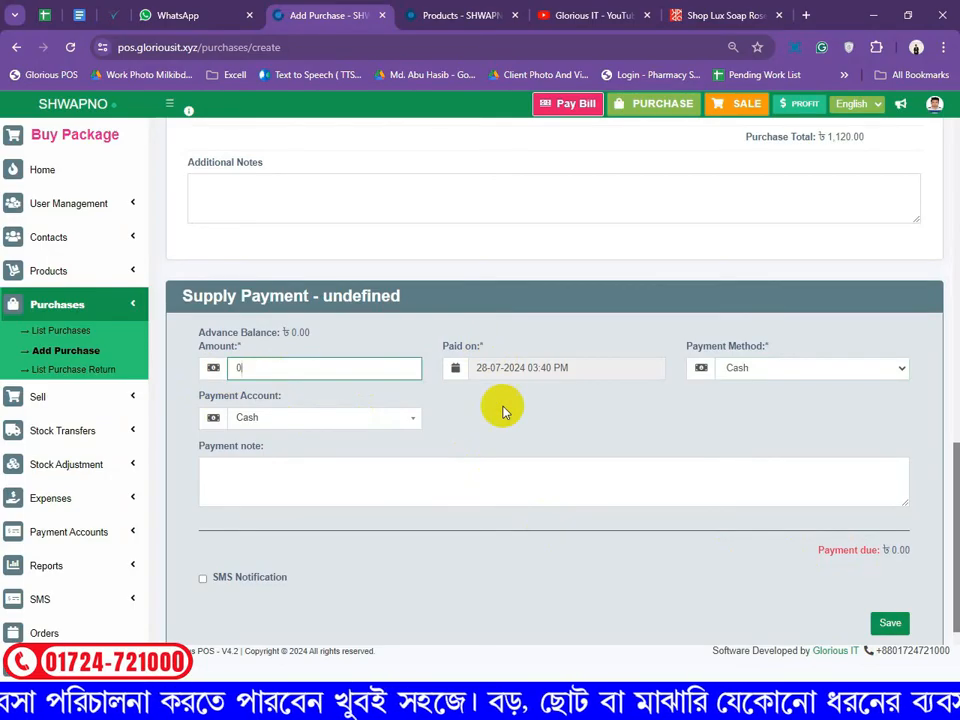
click(880, 622)
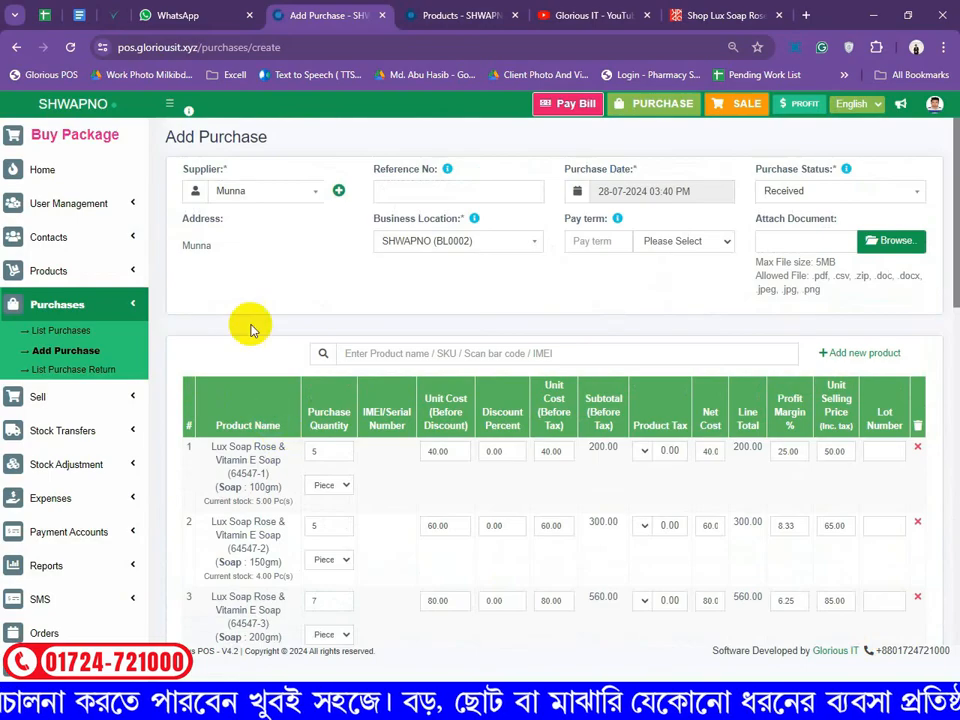
scroll(251, 326, down, 15)
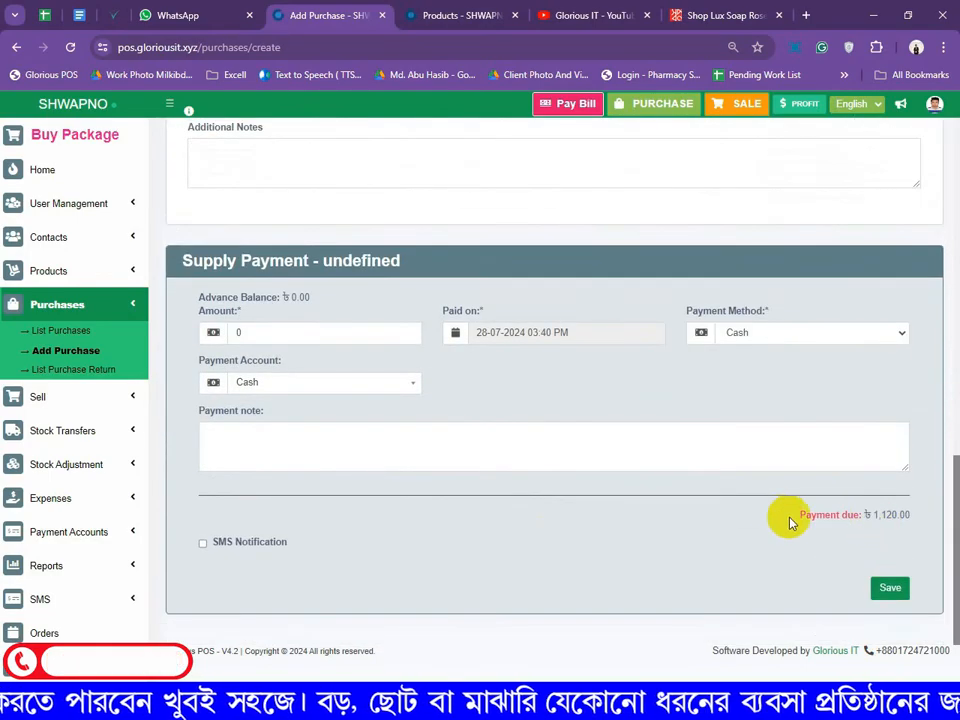
drag(878, 515, 941, 520)
scroll(215, 225, up, 10)
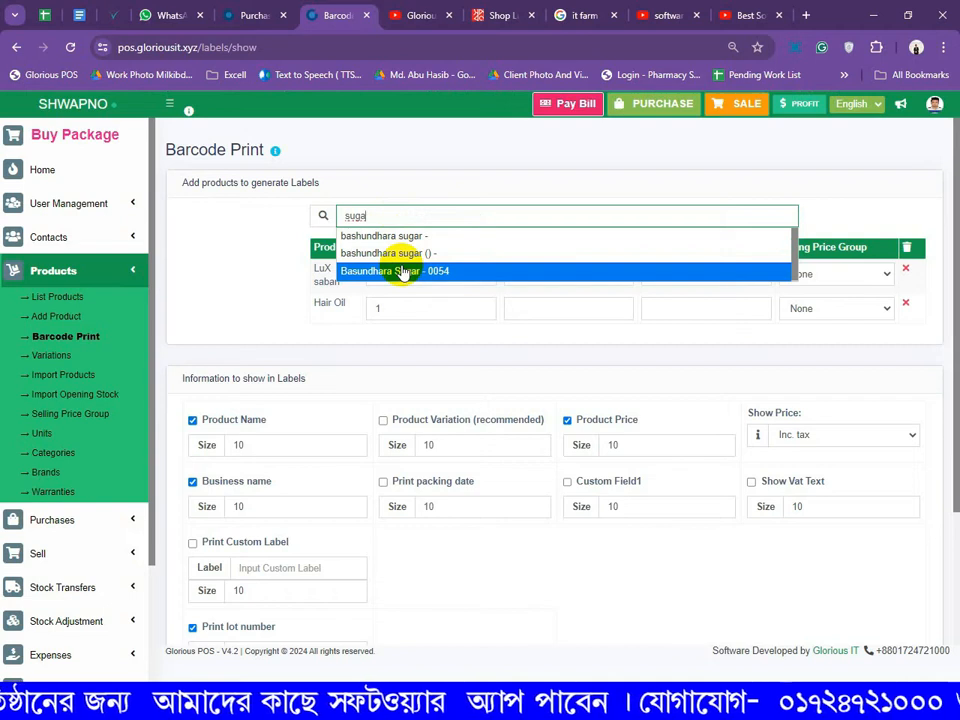
Add Basundhara Sugar to the barcode label list, preview the labels and cancel printing
click(403, 271)
scroll(399, 261, down, 4)
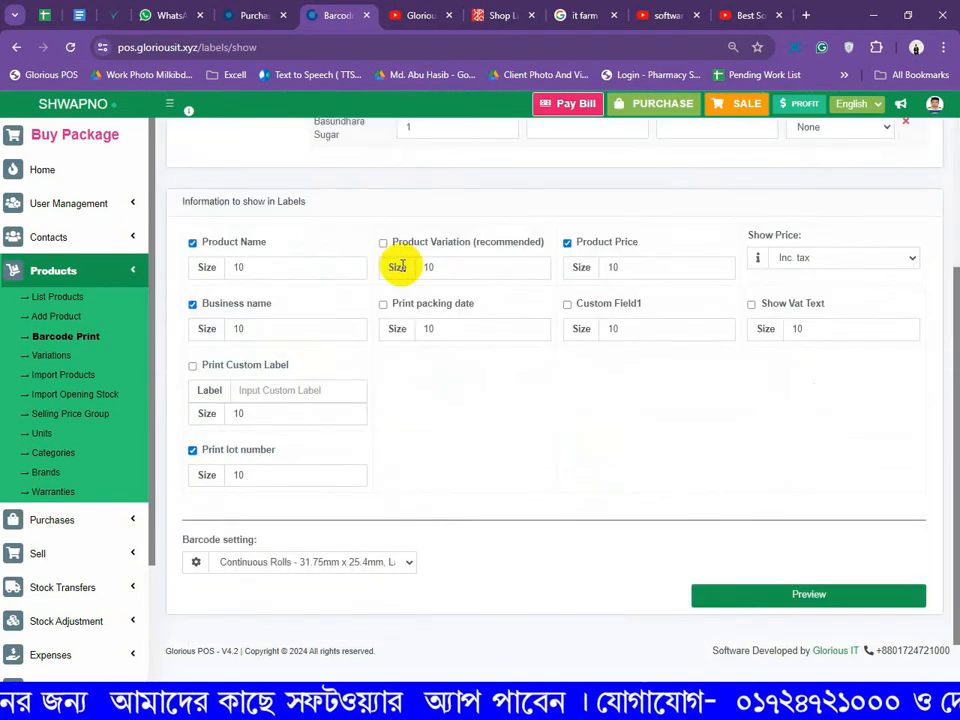
click(806, 597)
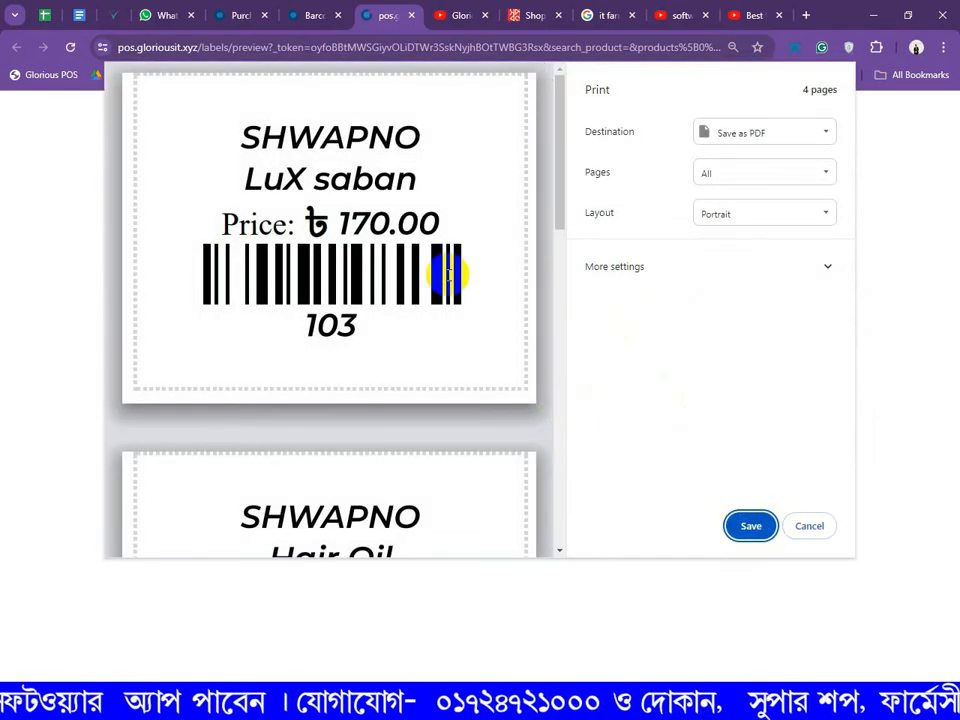
click(836, 530)
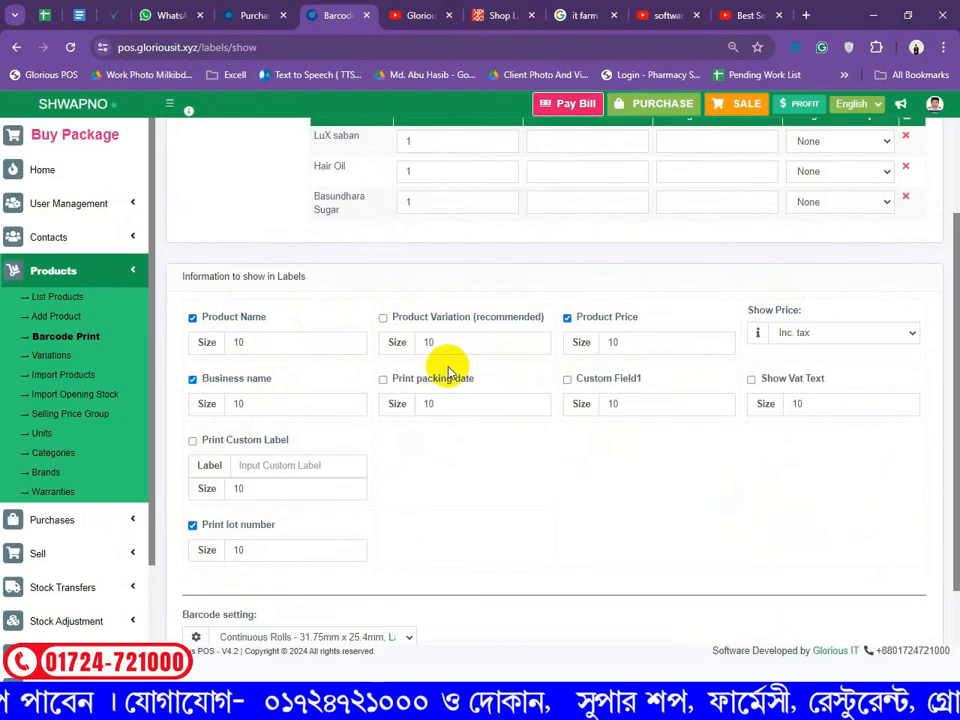
scroll(447, 372, down, 1)
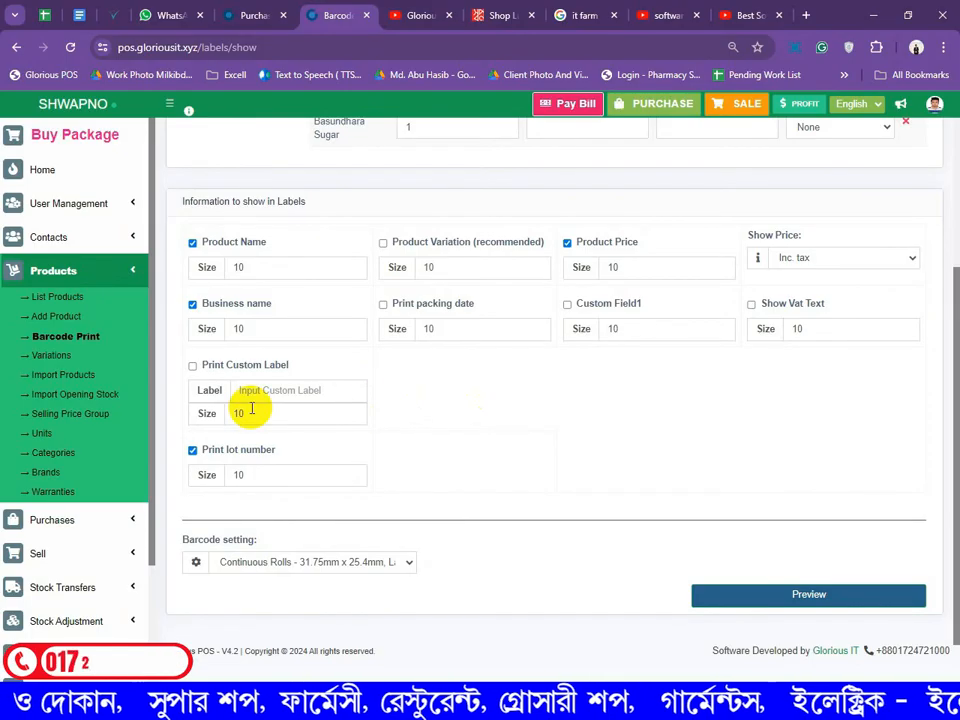
Open barcode label printing for the SHWAPNO purchase dated 28-07-2024 from the purchase list
click(258, 14)
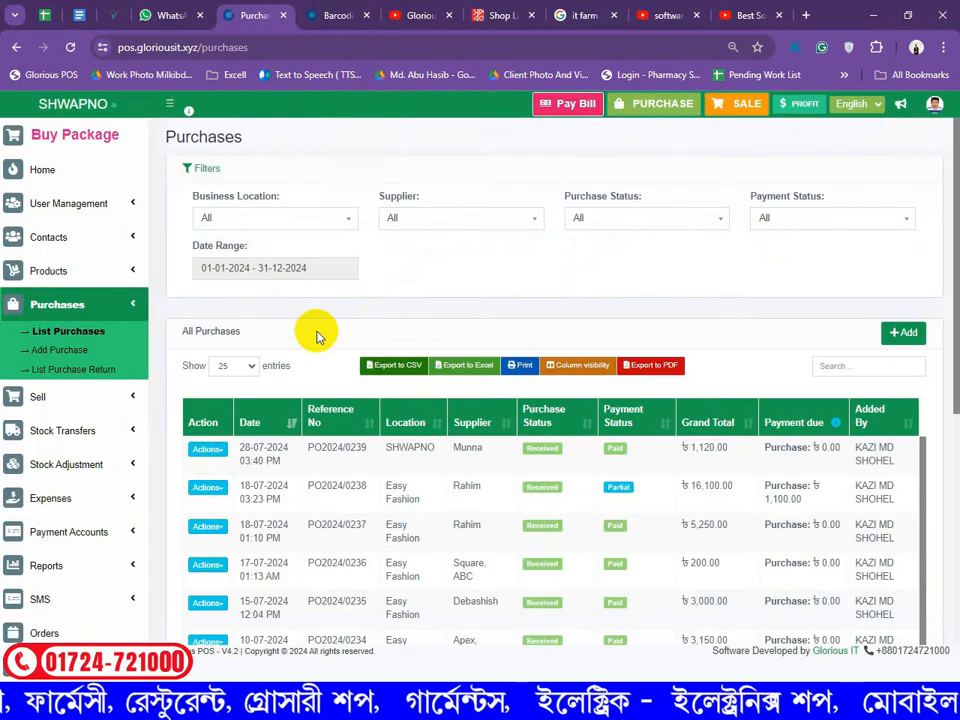
scroll(316, 336, down, 3)
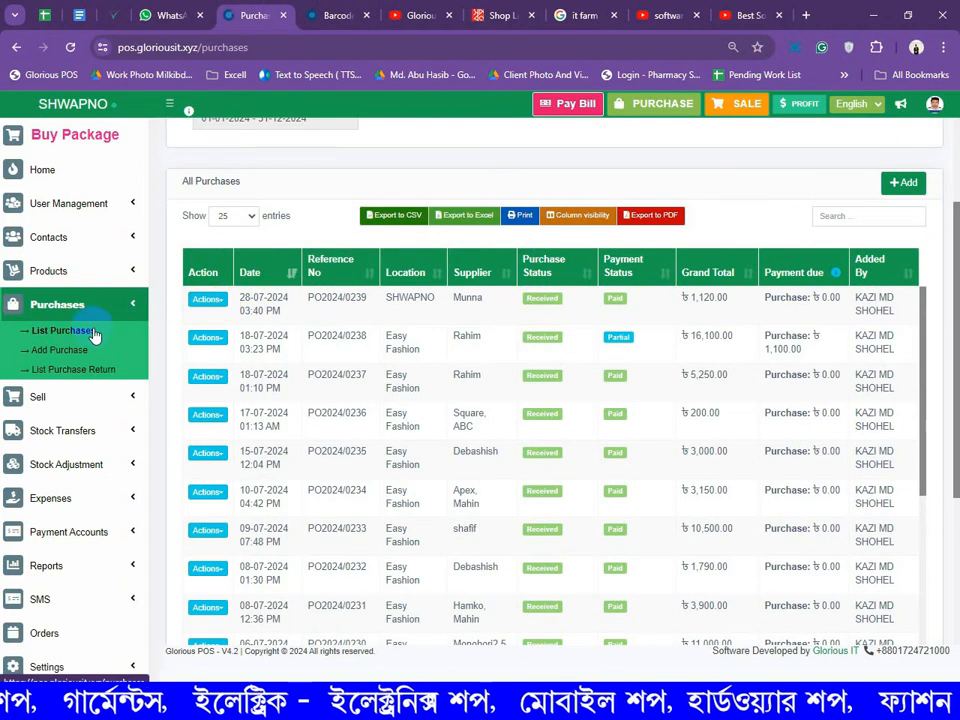
click(210, 302)
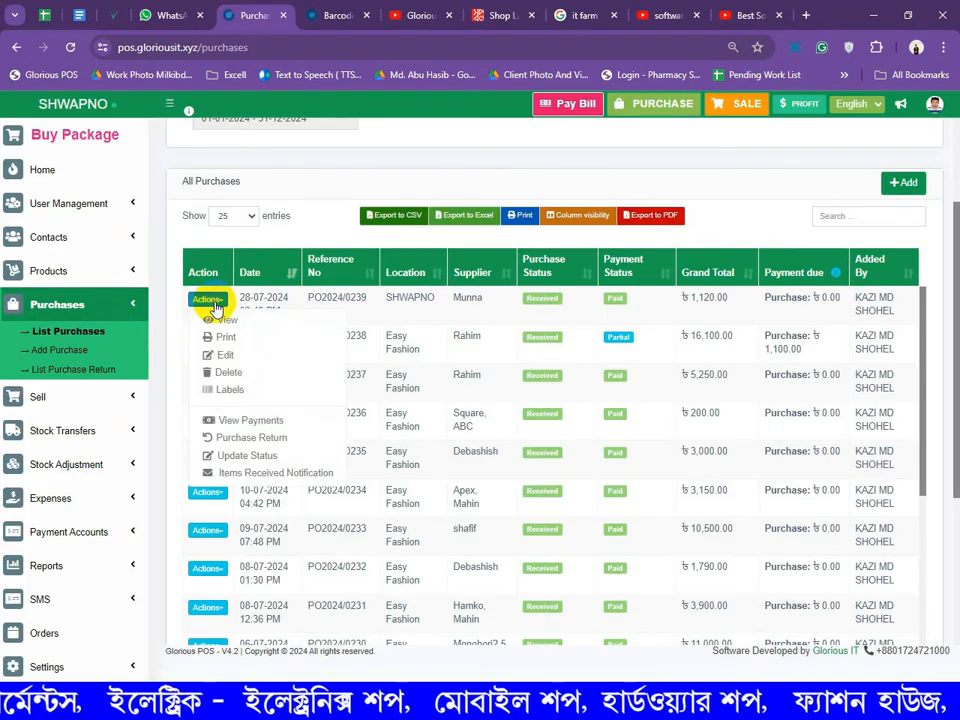
click(250, 397)
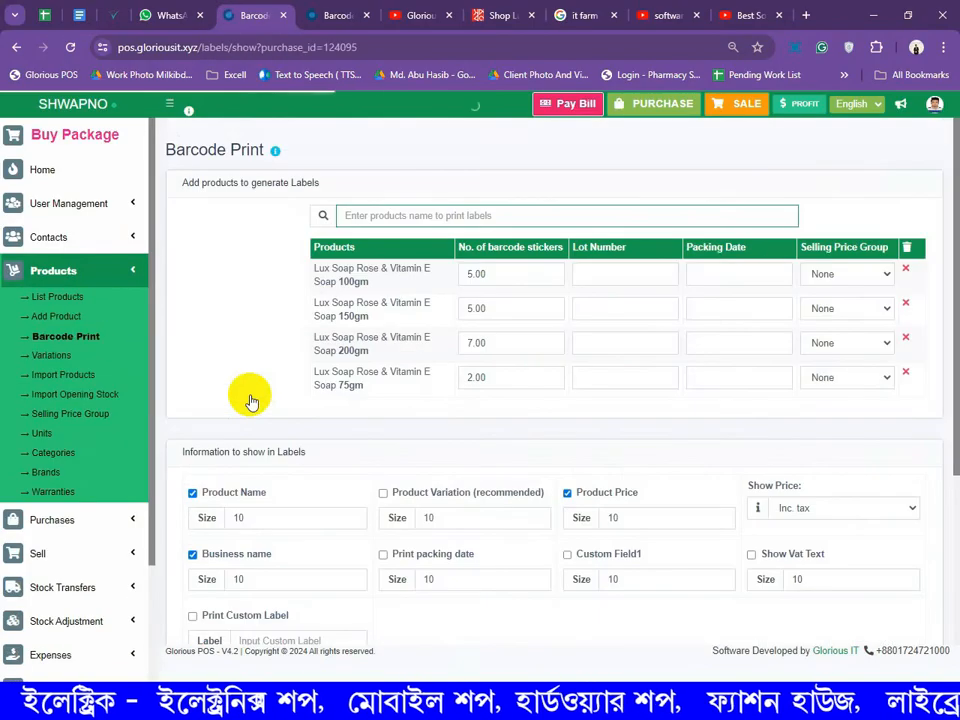
Check the soap variations and their numbers of barcode stickers in the label list
click(315, 270)
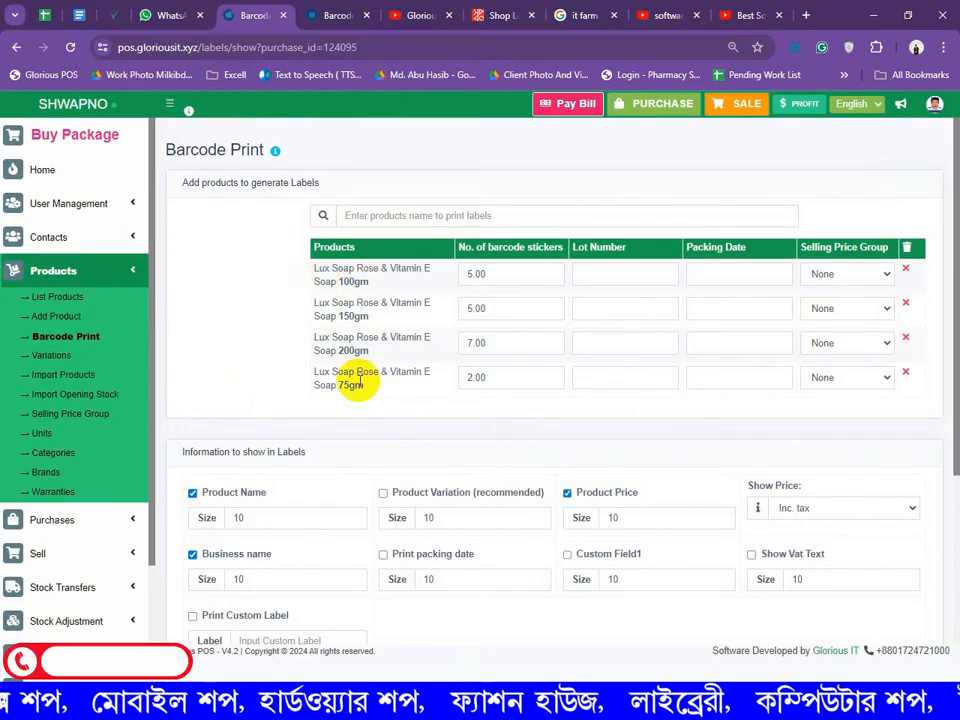
click(496, 275)
double_click(474, 274)
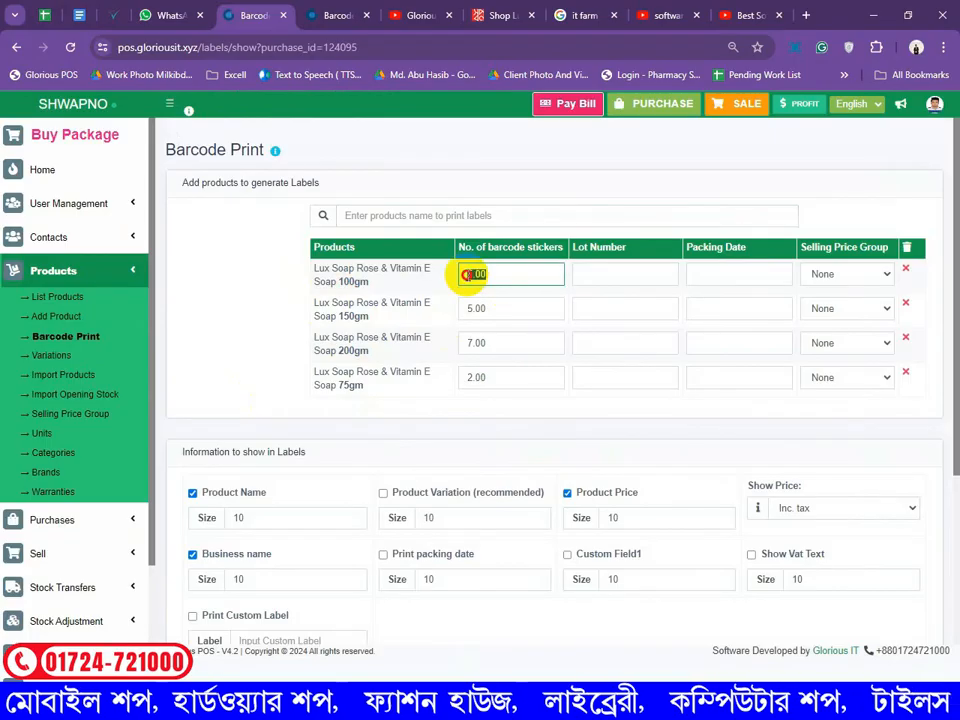
double_click(476, 313)
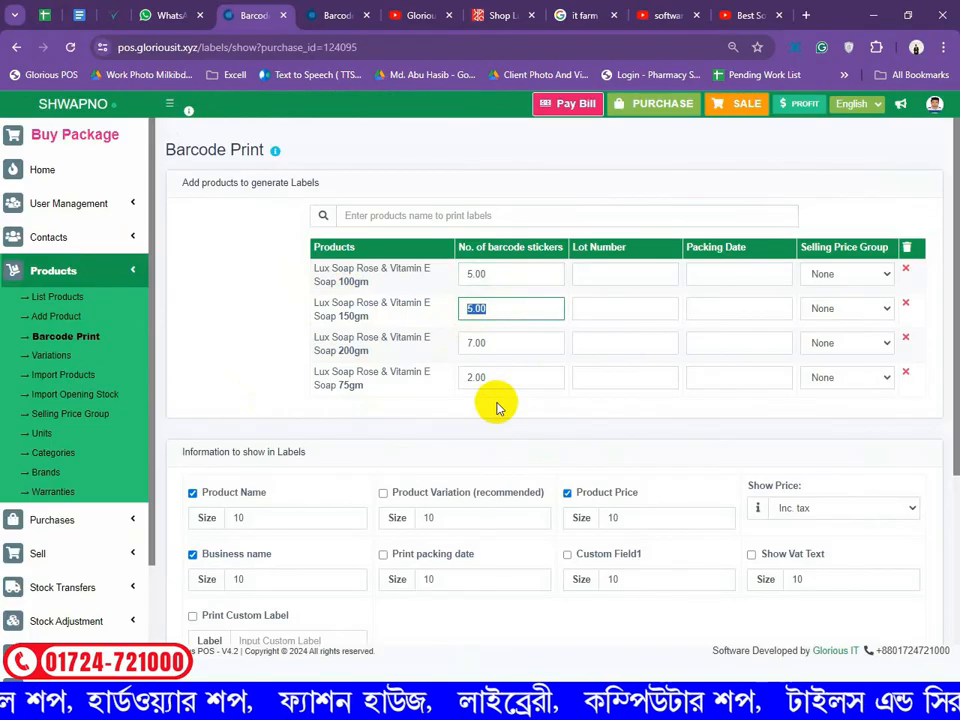
Preview the purchase's barcode labels, dismiss printing, review the stickers of all four soap variations and close the preview
scroll(375, 386, down, 1)
scroll(375, 386, down, 2)
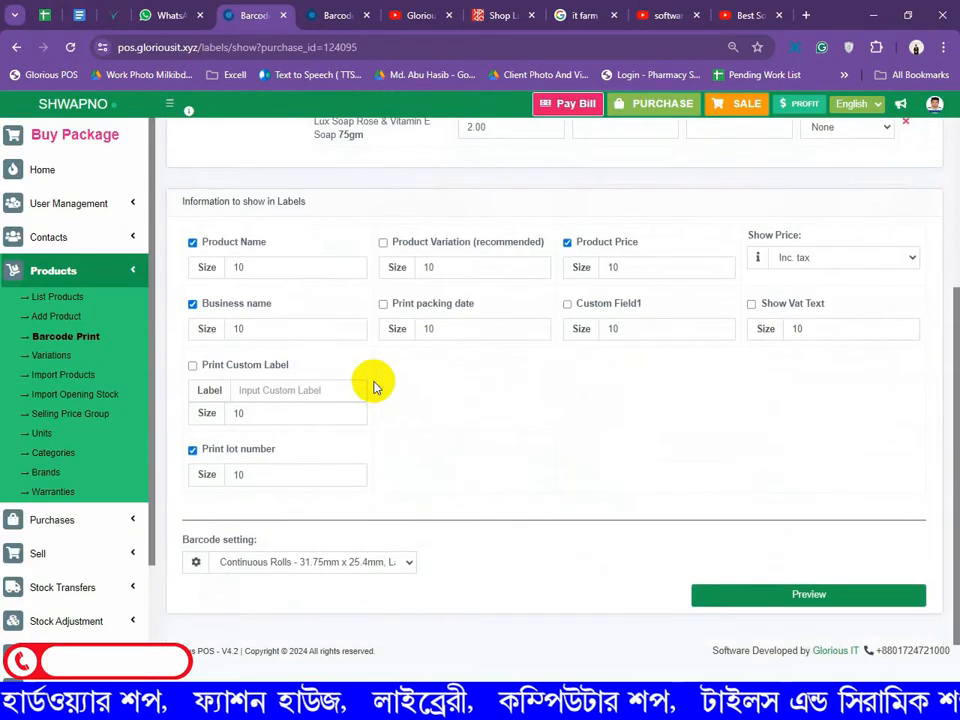
click(806, 596)
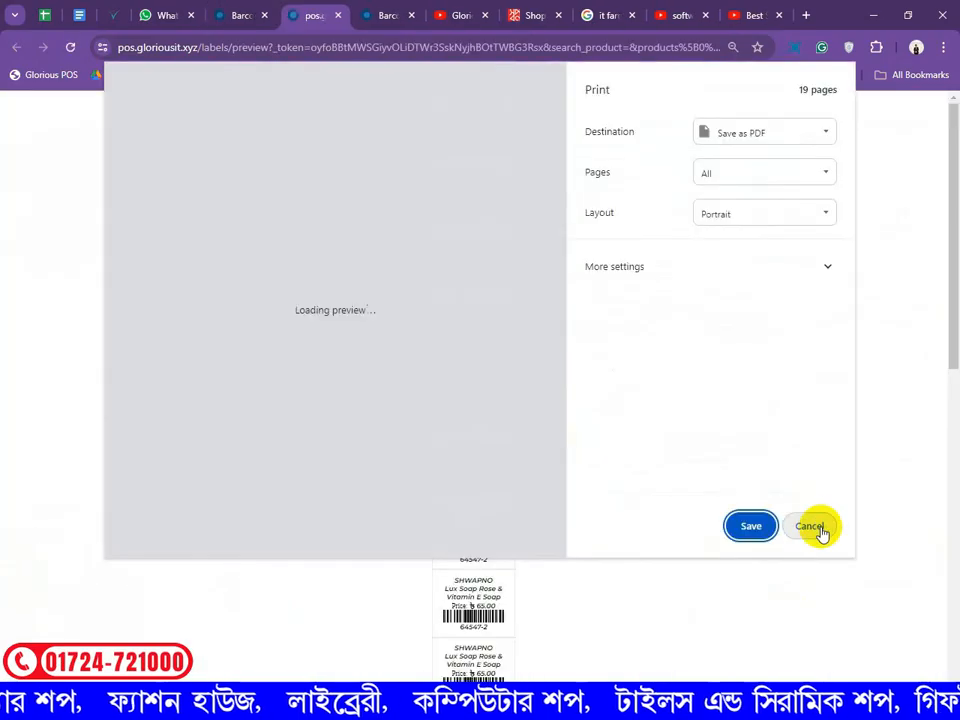
key(Escape)
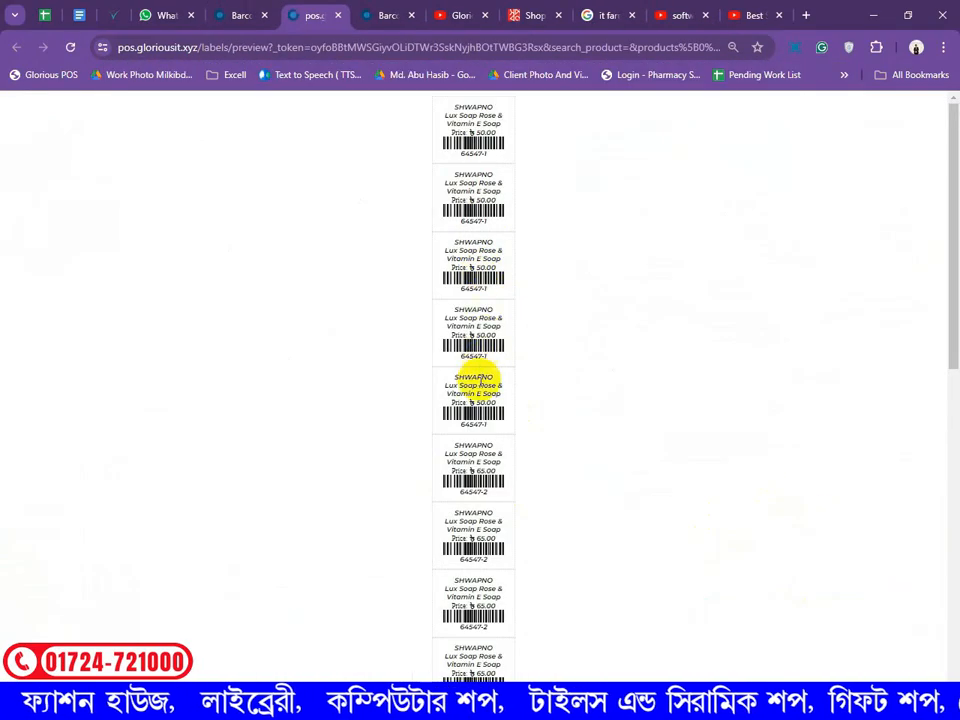
scroll(478, 380, down, 5)
scroll(480, 388, down, 2)
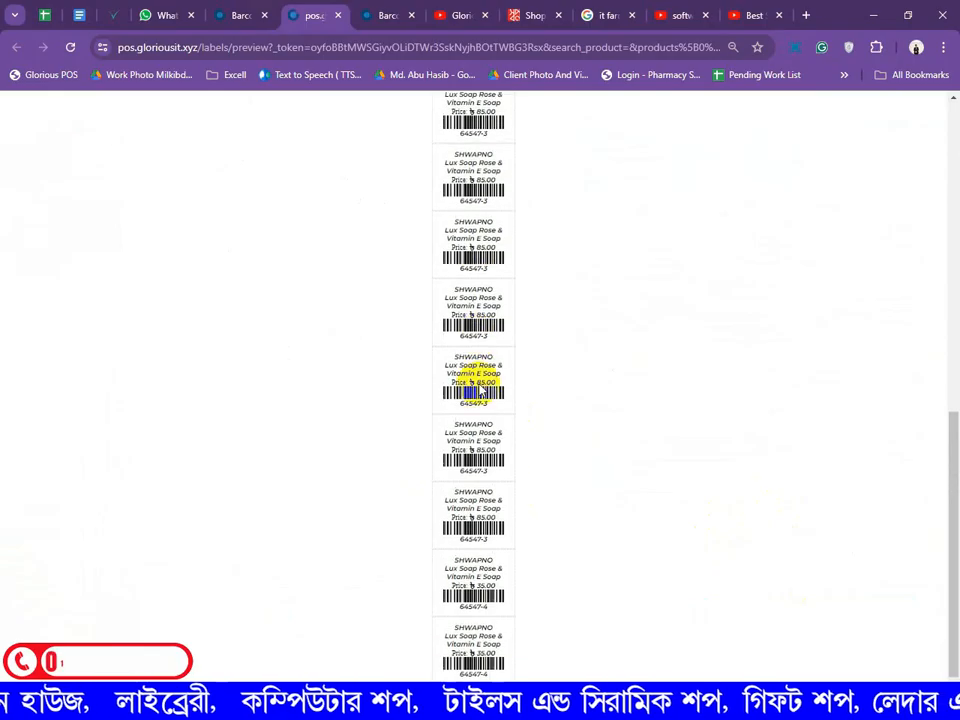
scroll(478, 388, up, 4)
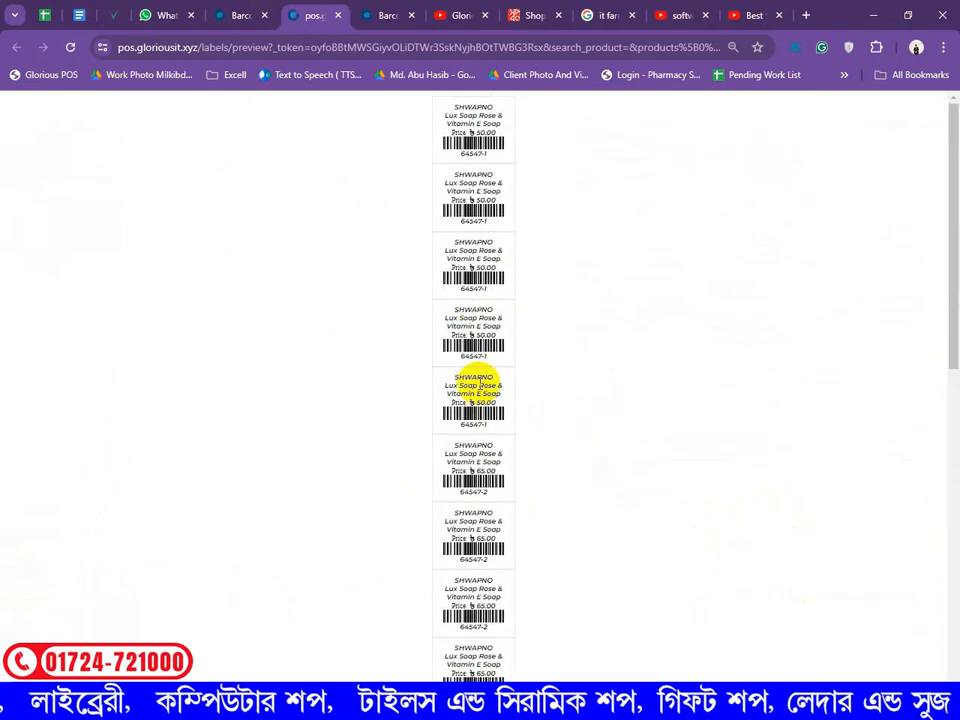
scroll(479, 385, down, 15)
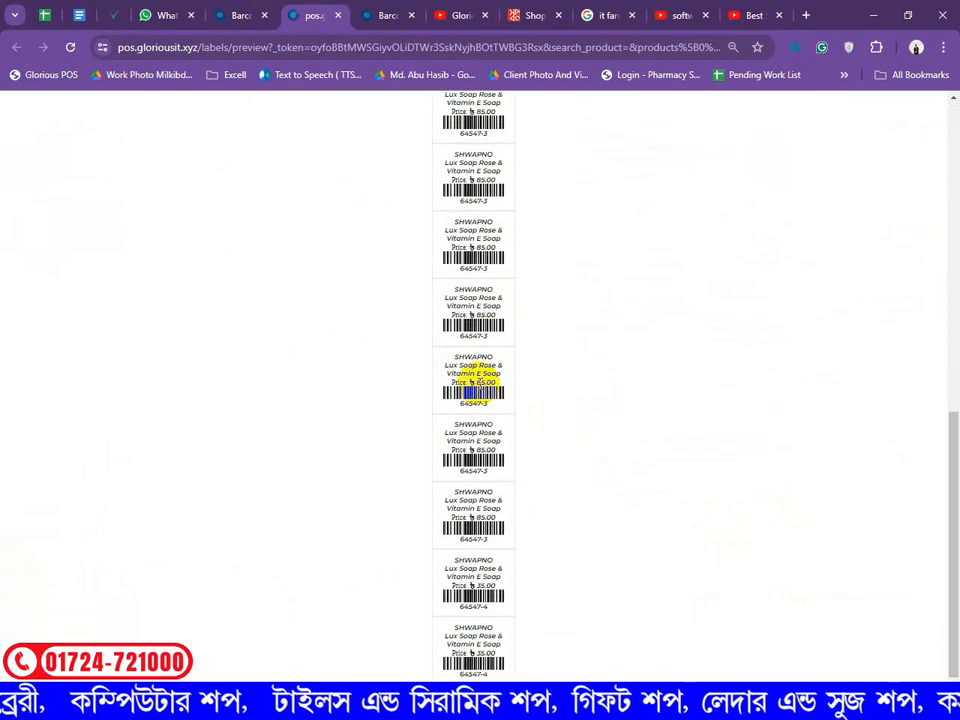
key(ctrl+w)
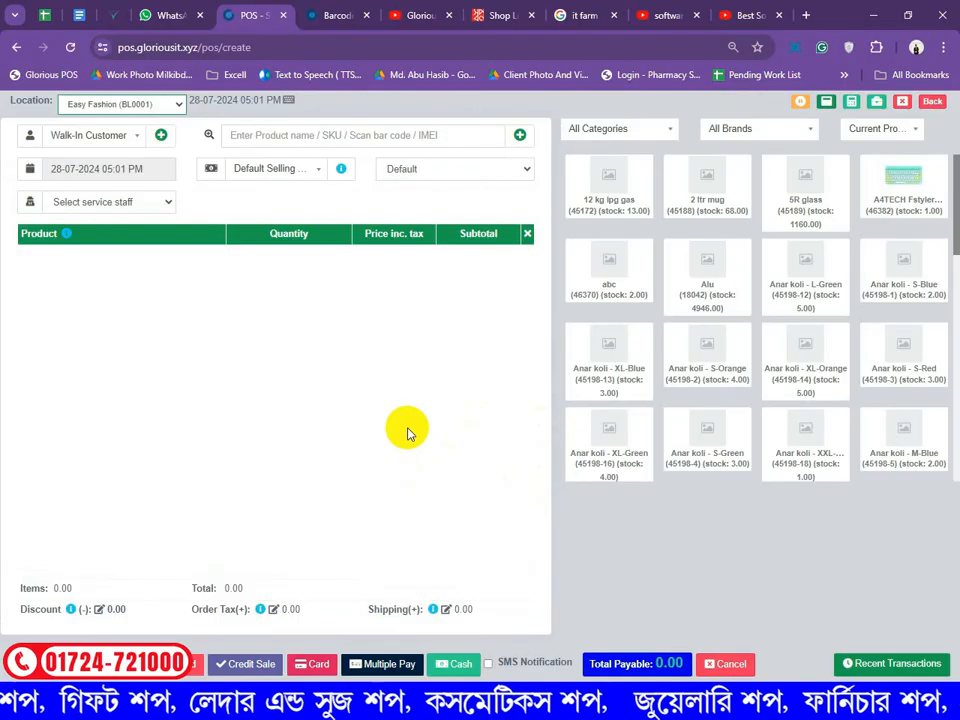
Add LUX, Hair Oil, Cha pata and Pen to the POS sale and view the new contact form
click(305, 138)
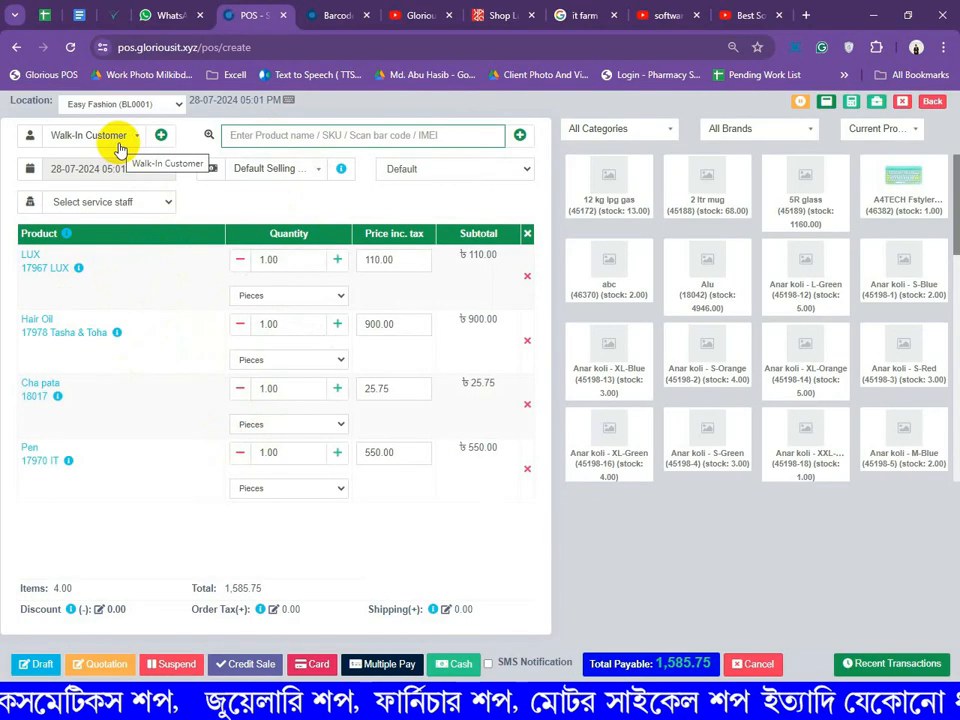
click(158, 138)
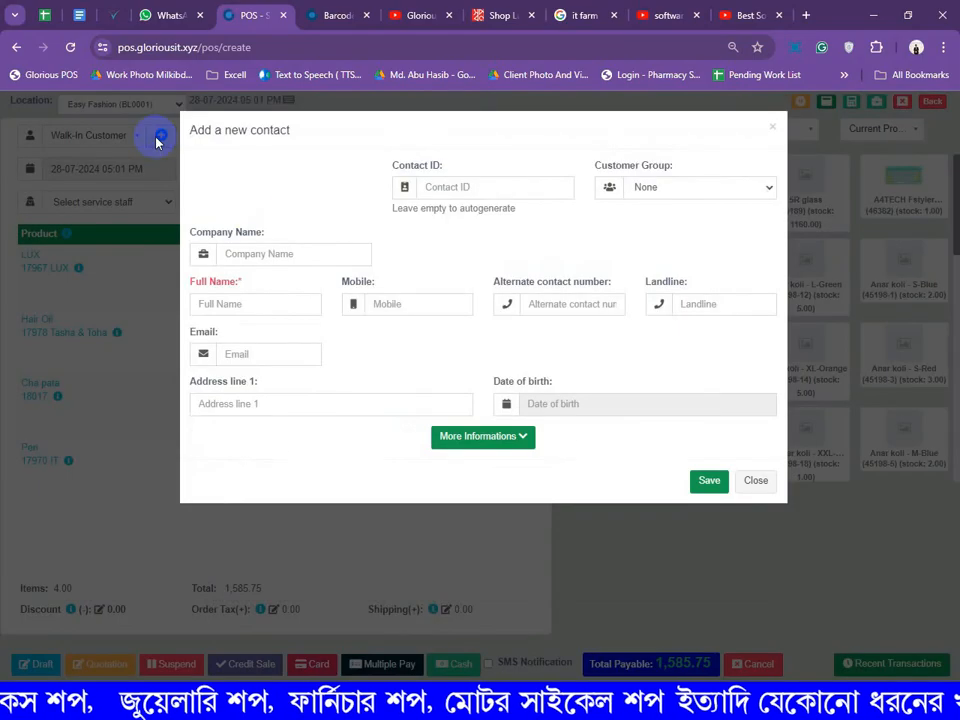
click(754, 482)
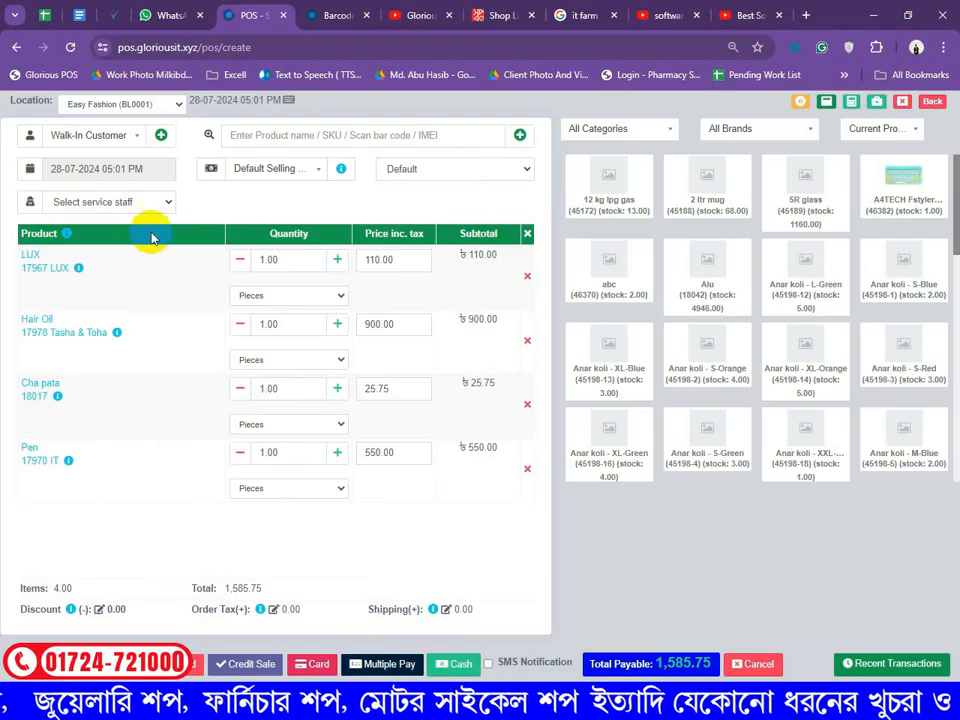
Assign a saved contact as the sale's customer and set the LUX quantity to 2
click(120, 145)
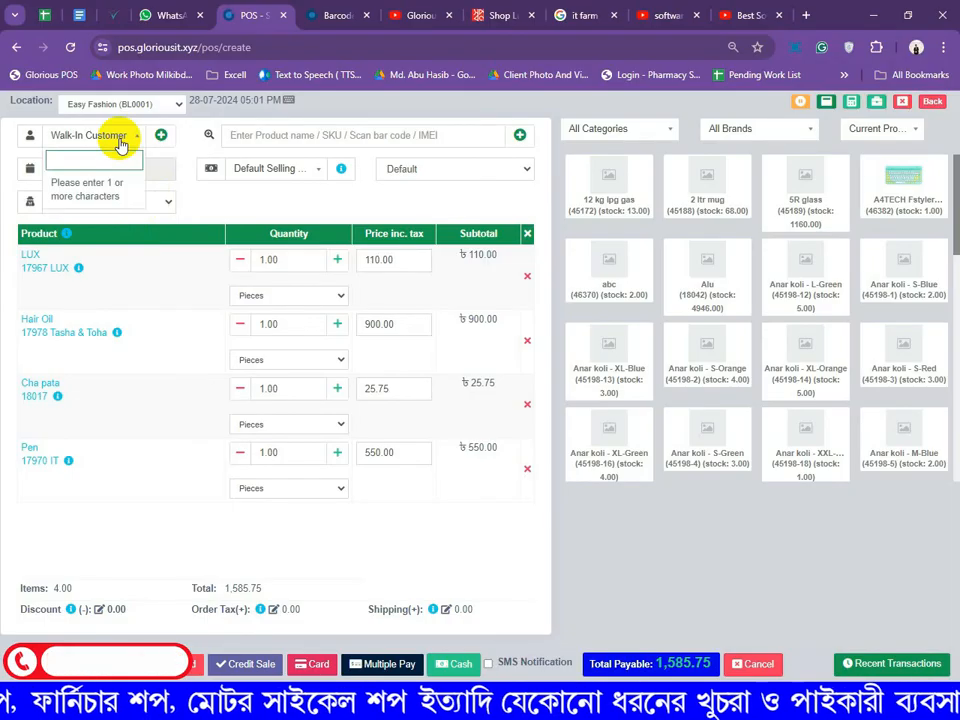
text(mus)
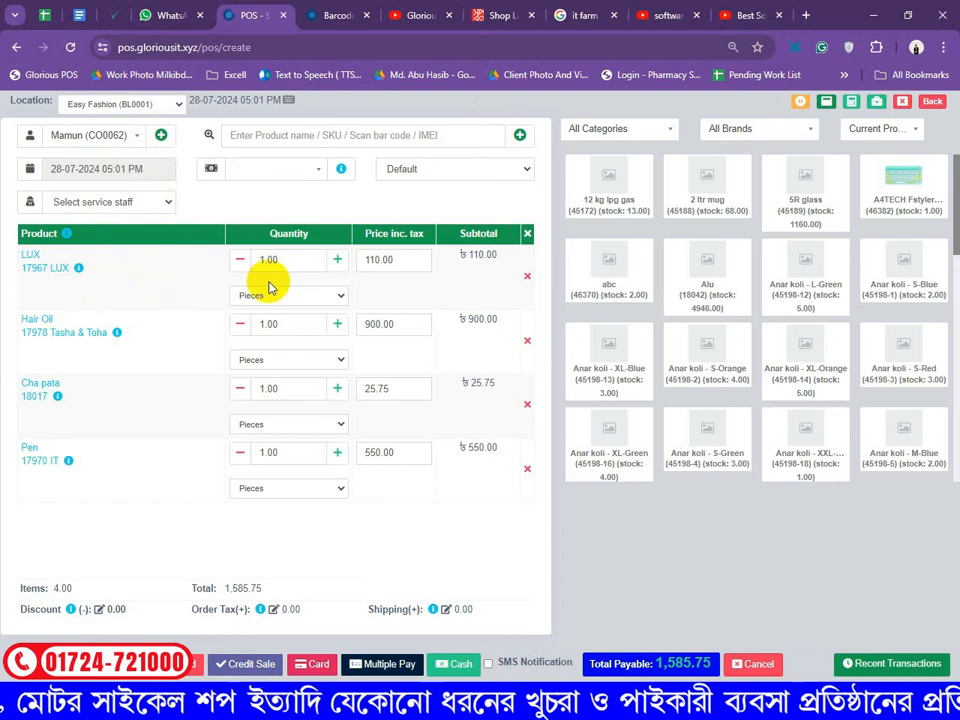
drag(292, 262, 241, 270)
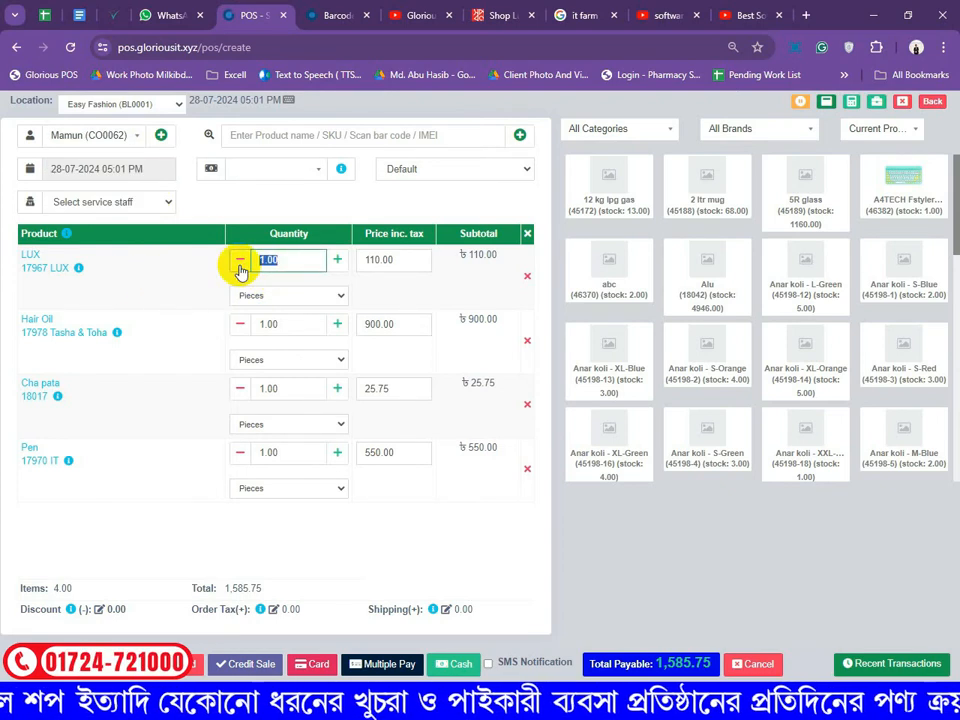
text(2)
click(201, 263)
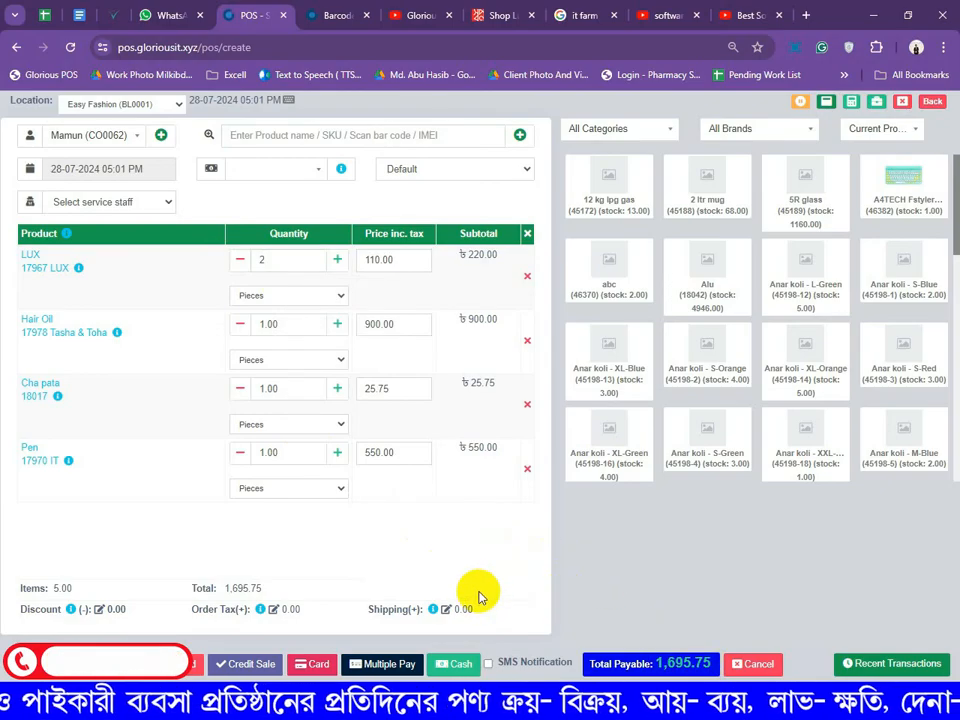
Complete the sale as a cash payment and check the product lines and paid totals on the invoice preview
click(459, 677)
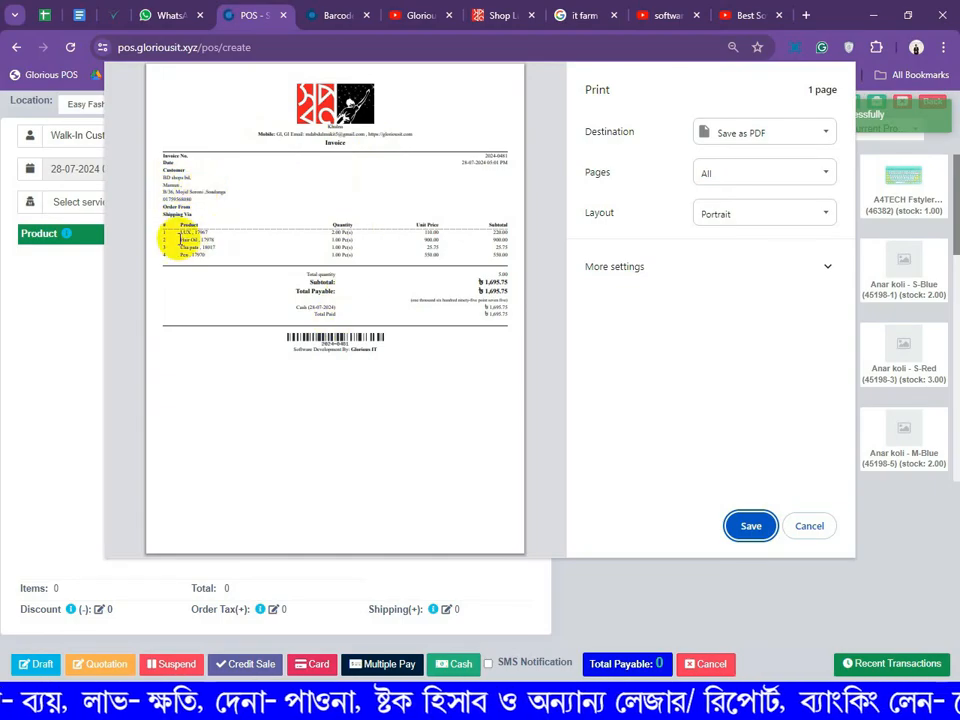
drag(180, 232, 212, 248)
click(427, 260)
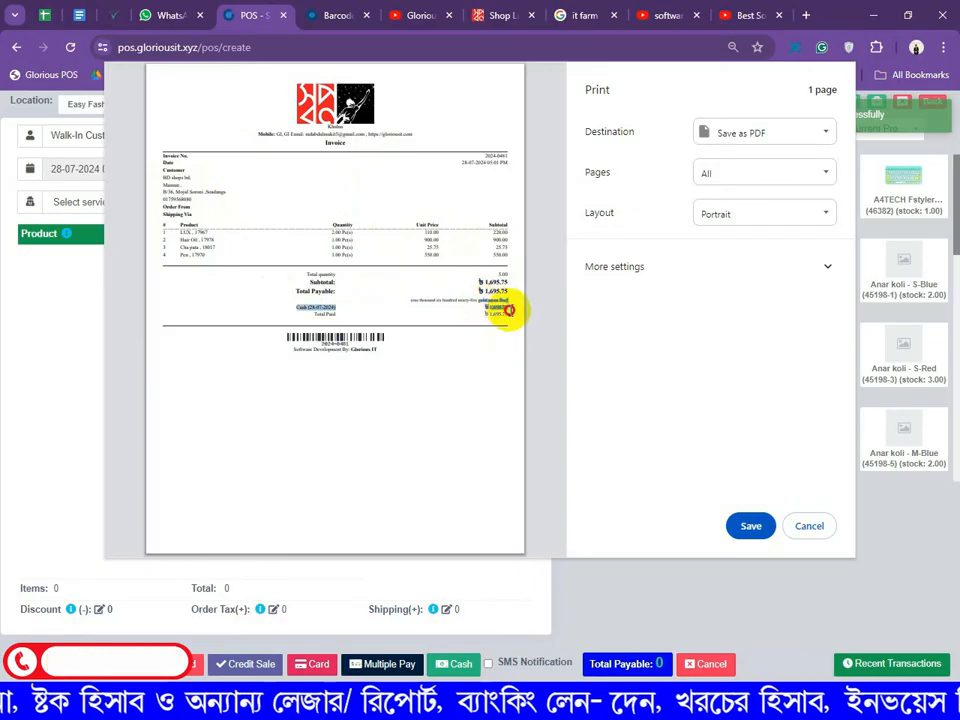
drag(506, 315, 456, 317)
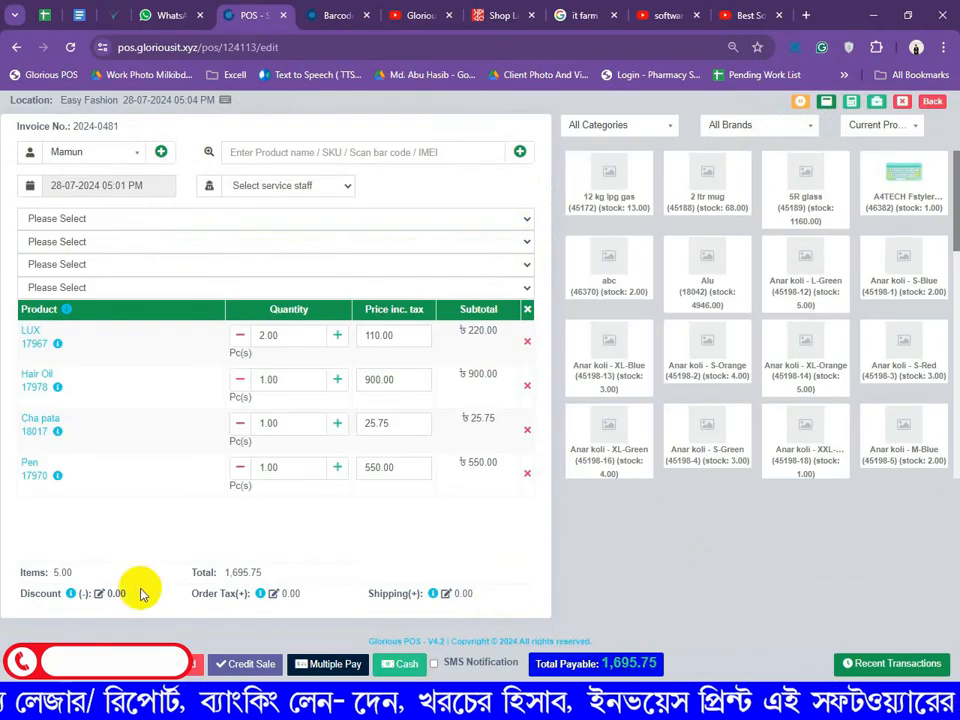
Apply a fixed discount of 95.75 to the reopened sale and check the discount against the total payable
click(98, 594)
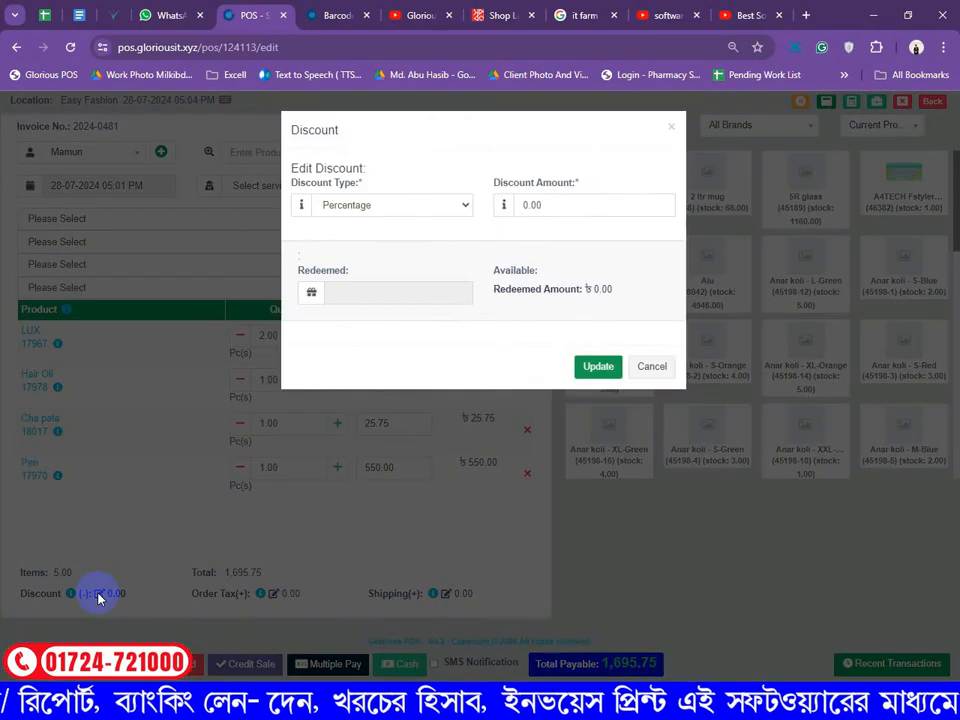
click(463, 206)
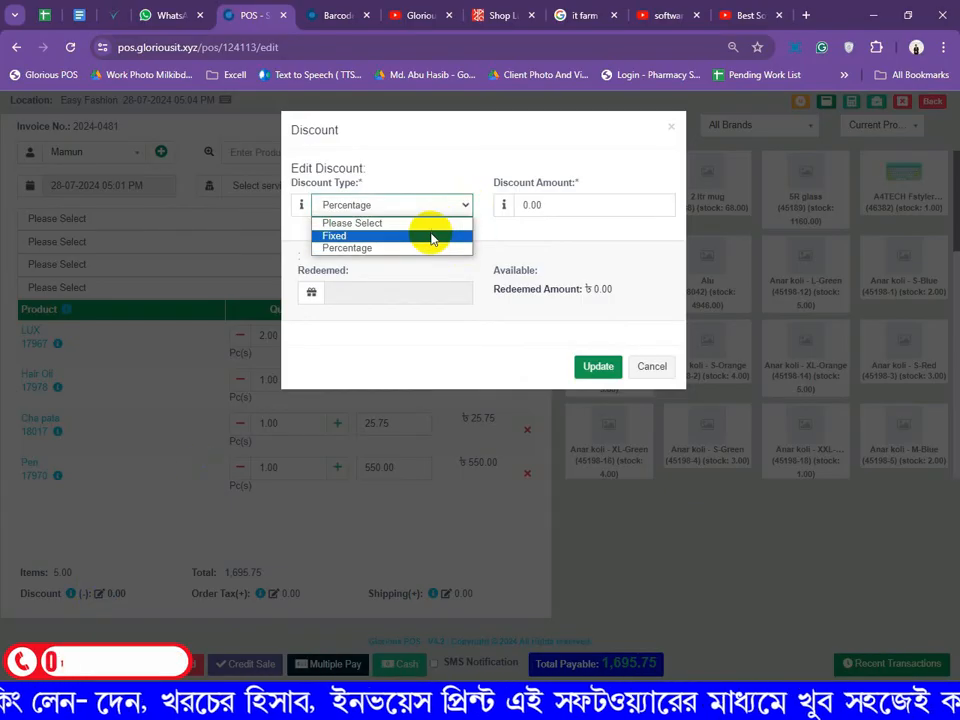
click(433, 236)
click(574, 208)
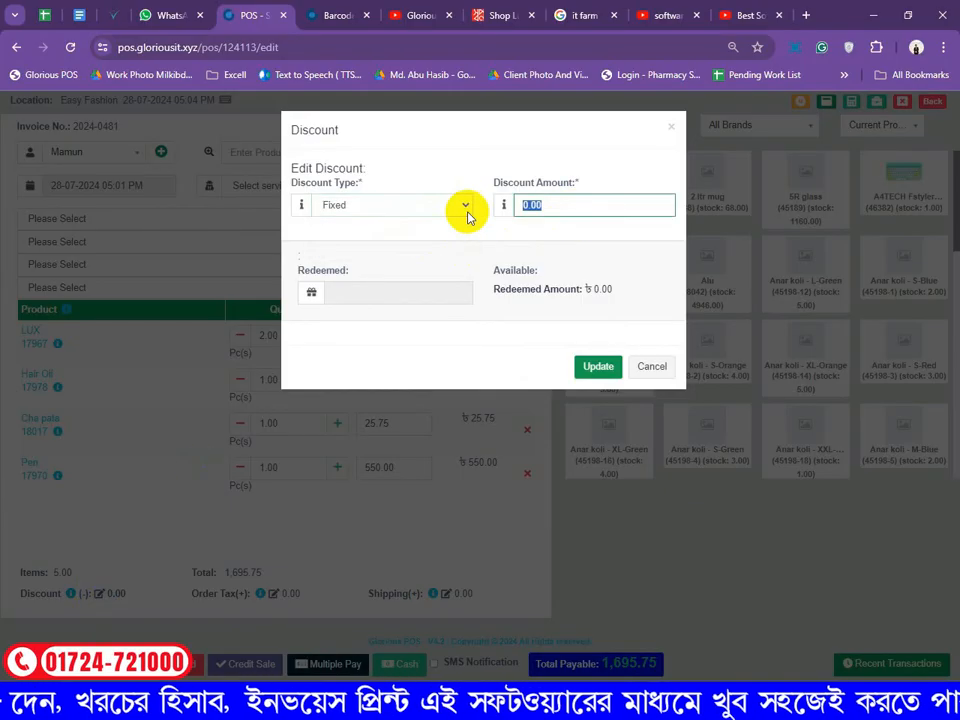
text(5)
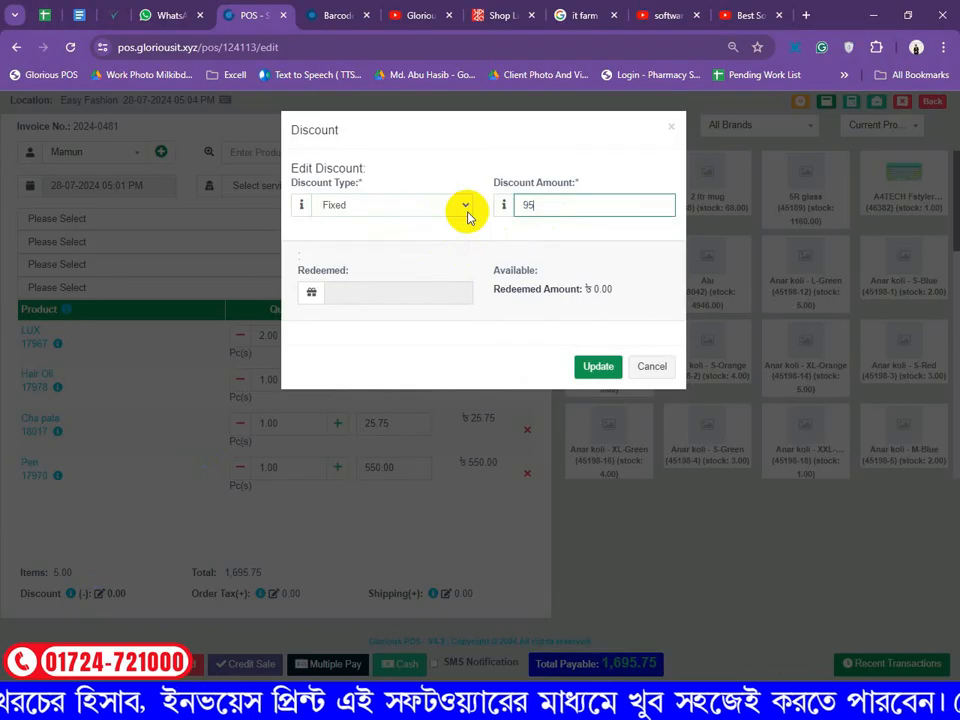
key(Return)
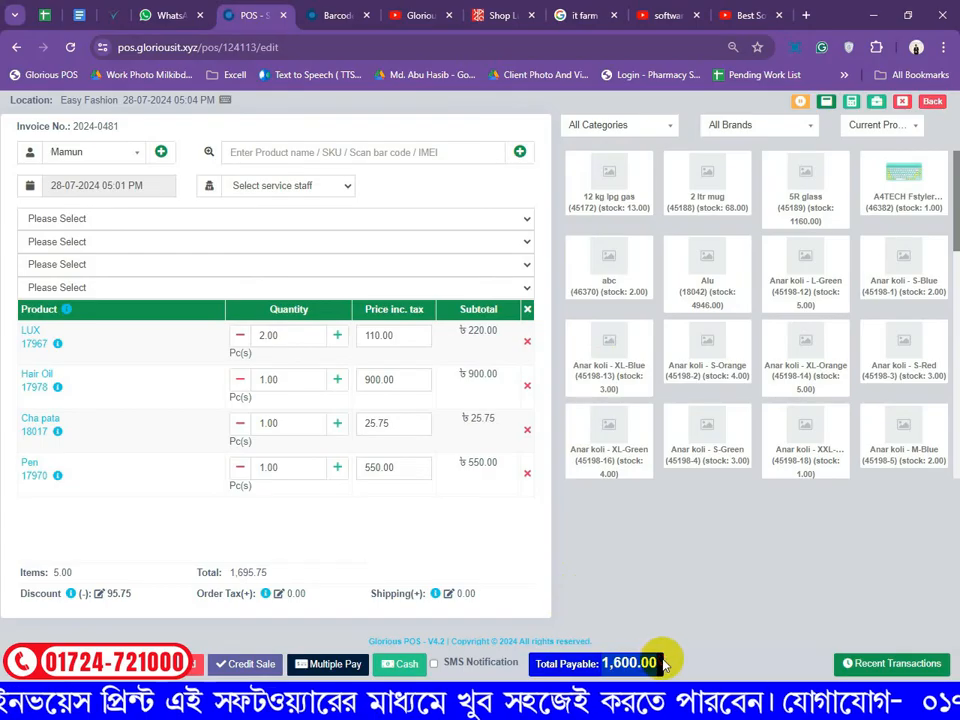
drag(20, 595, 142, 600)
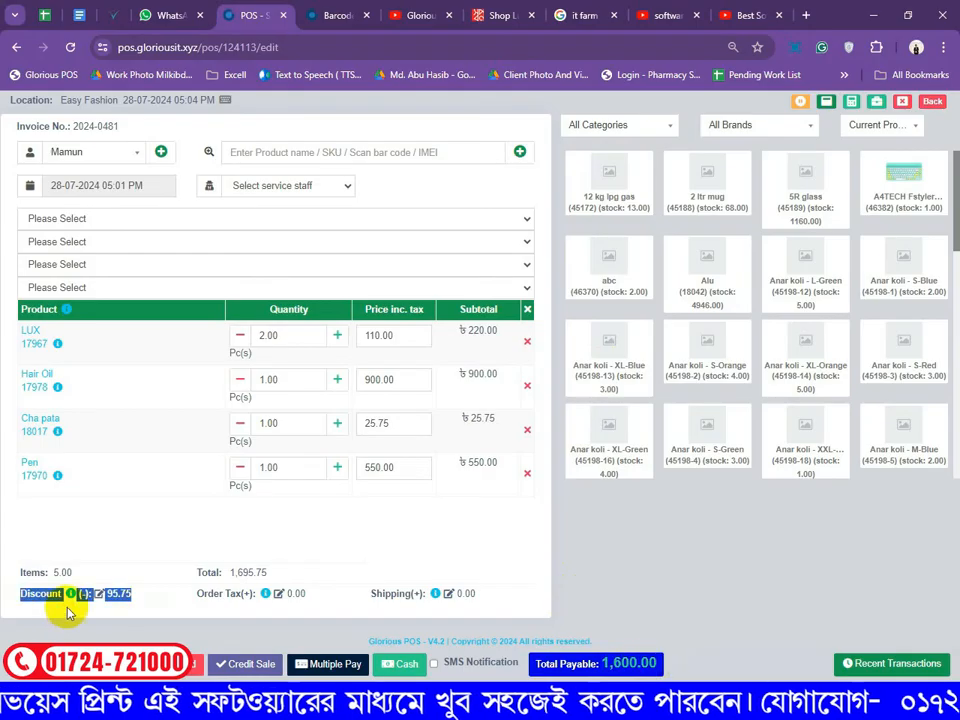
click(608, 670)
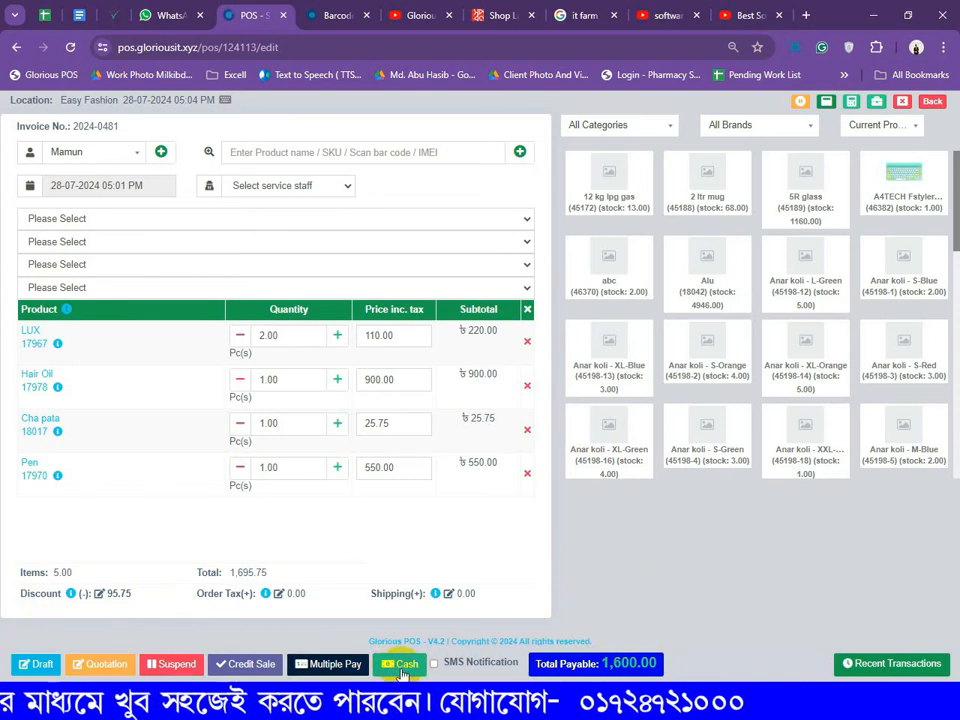
Record a partial cash payment of 1000 for the discounted sale, view the available payment accounts, and finalize the payment
click(333, 665)
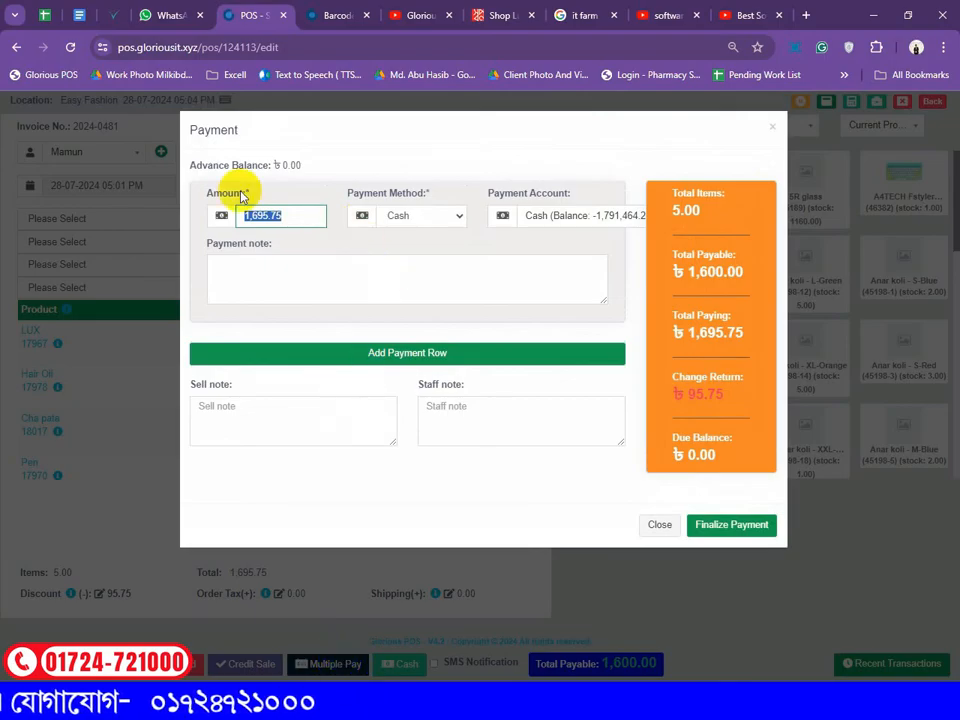
click(307, 212)
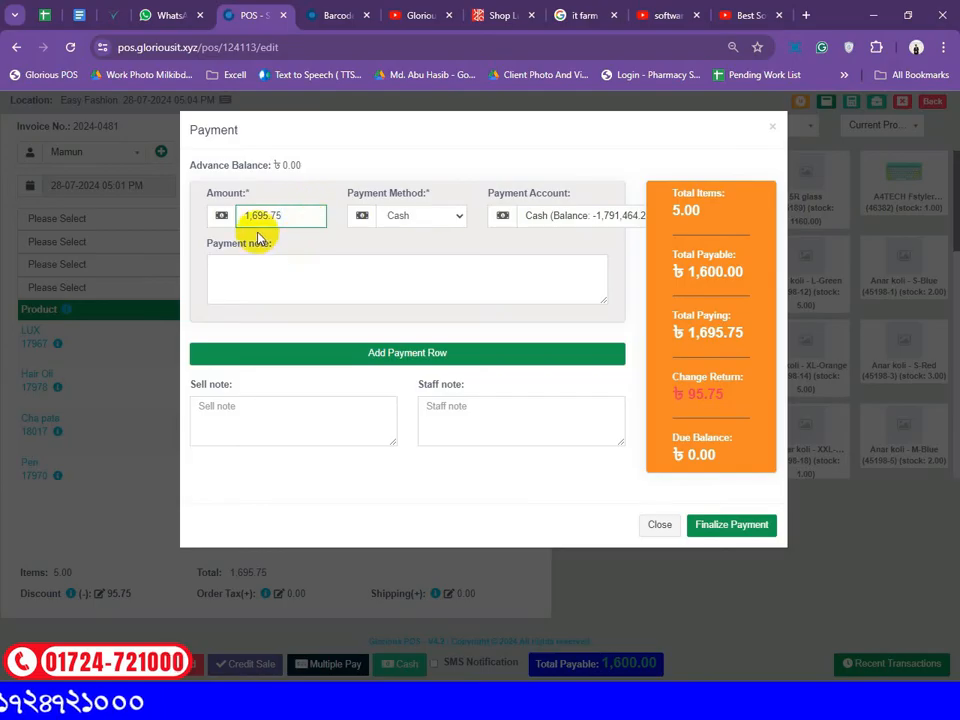
drag(301, 218, 240, 218)
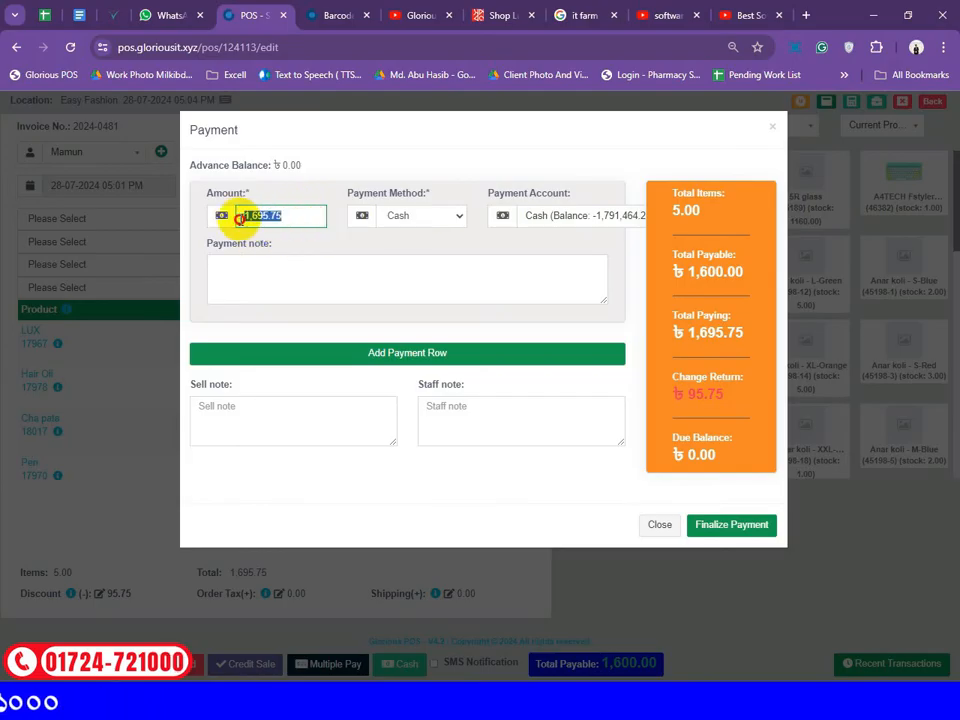
click(611, 214)
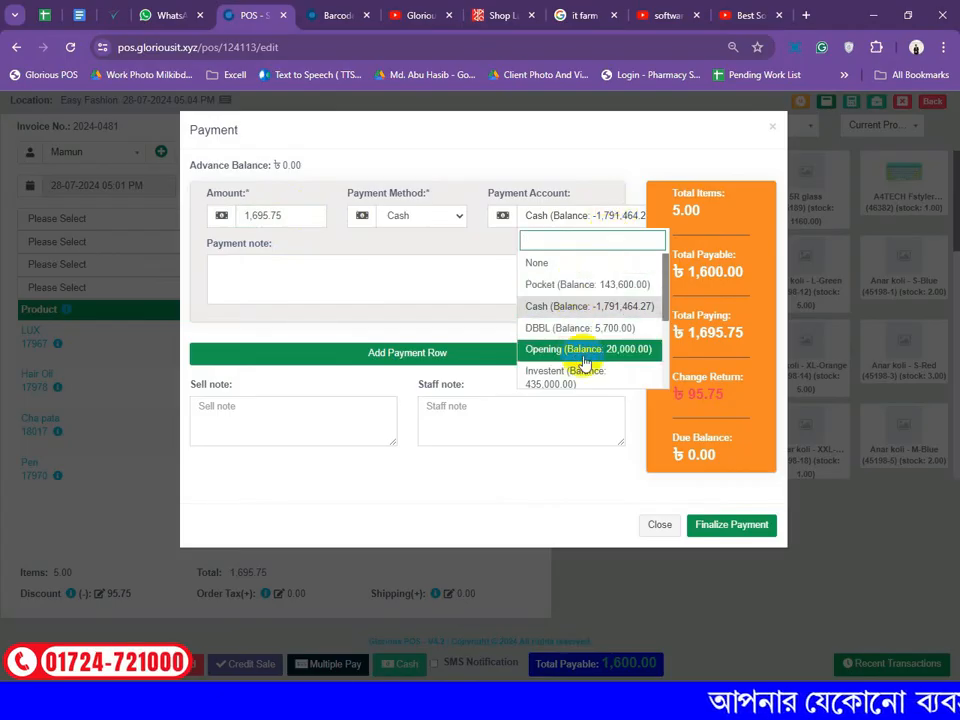
click(450, 176)
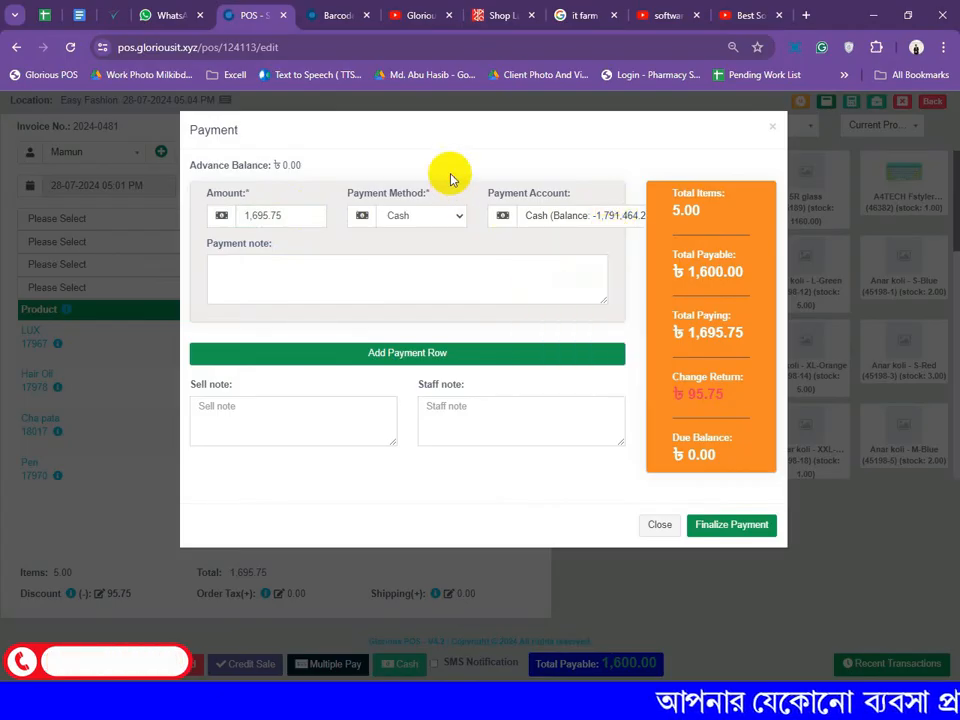
double_click(296, 215)
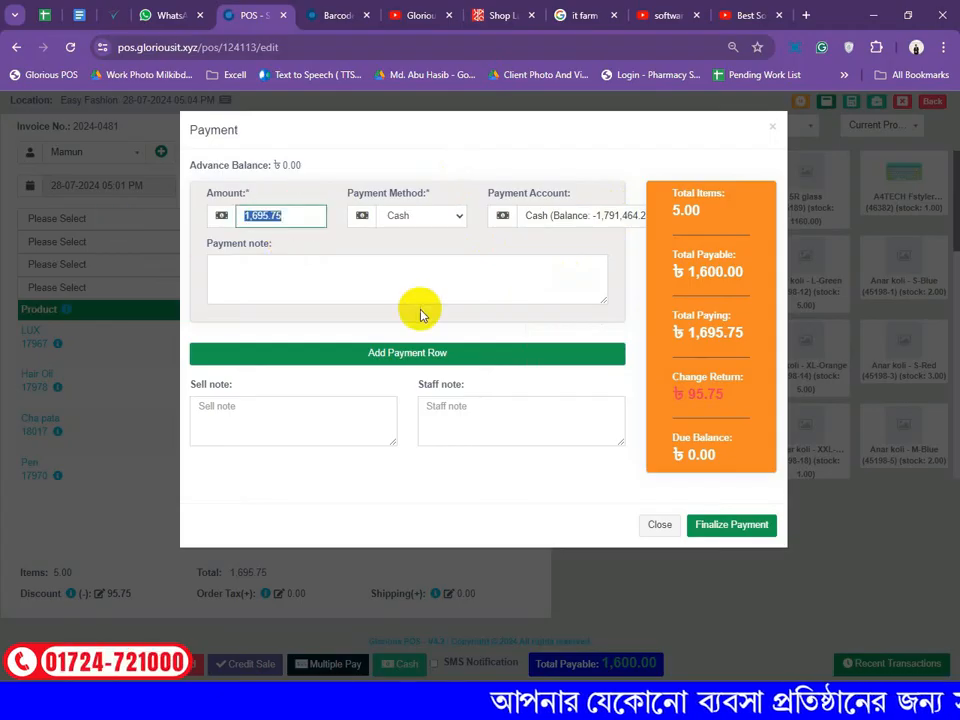
text(1000)
click(743, 540)
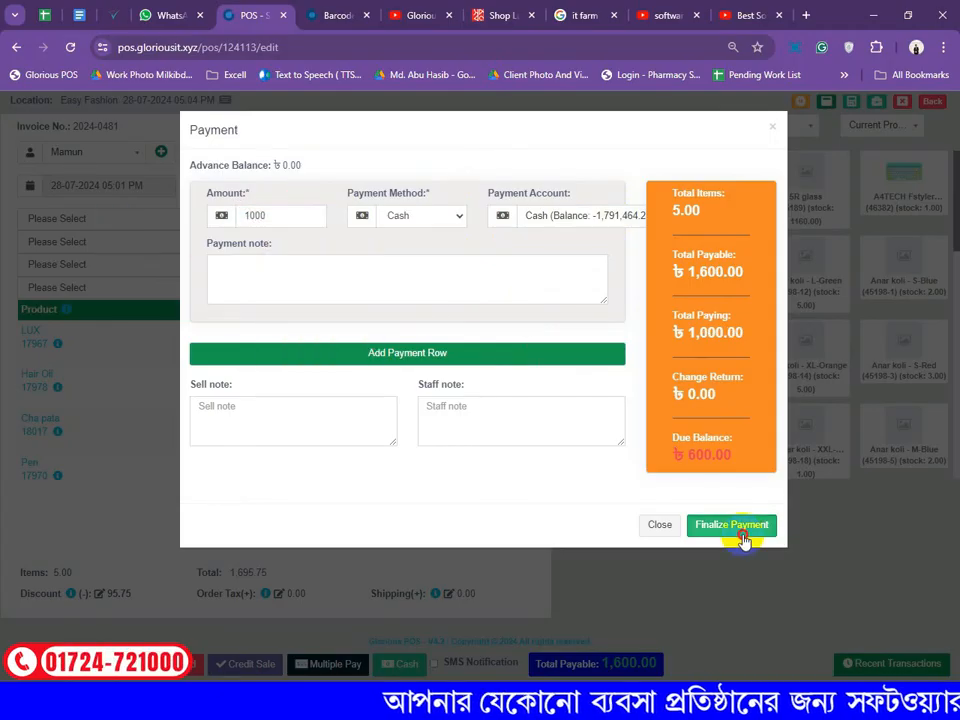
Check the discount, paid amount and due amount on the updated sale's invoice preview
click(543, 157)
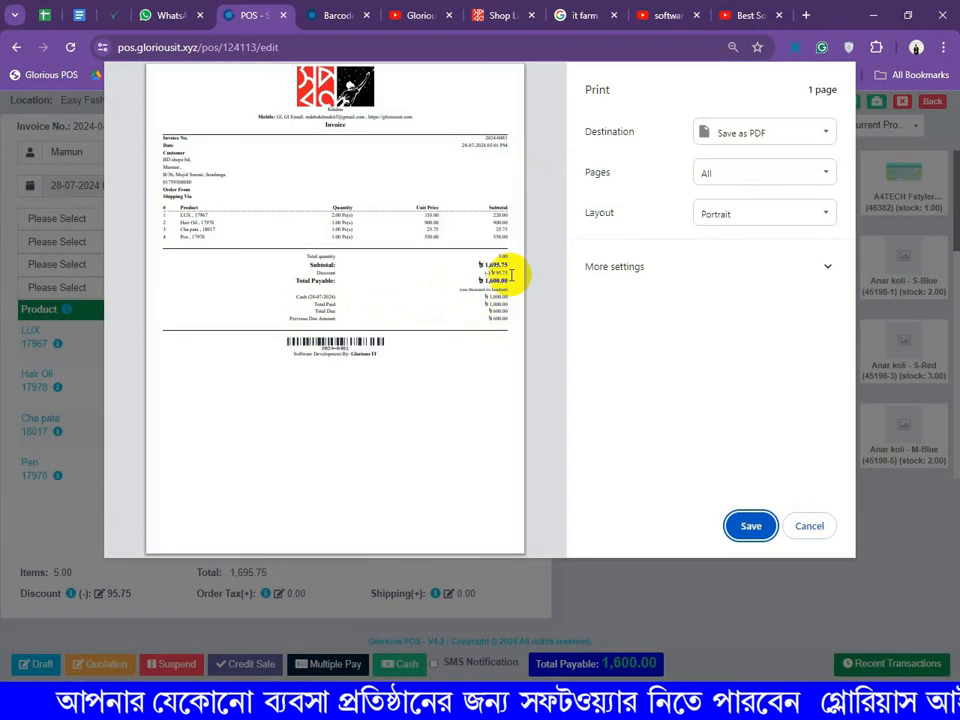
click(322, 273)
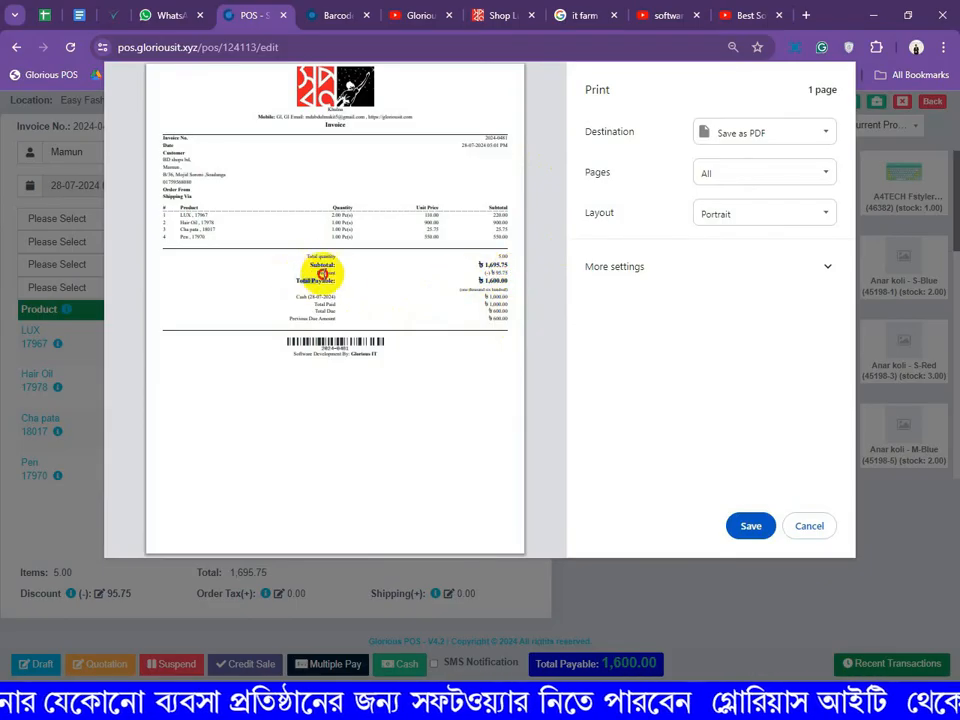
drag(508, 313, 429, 316)
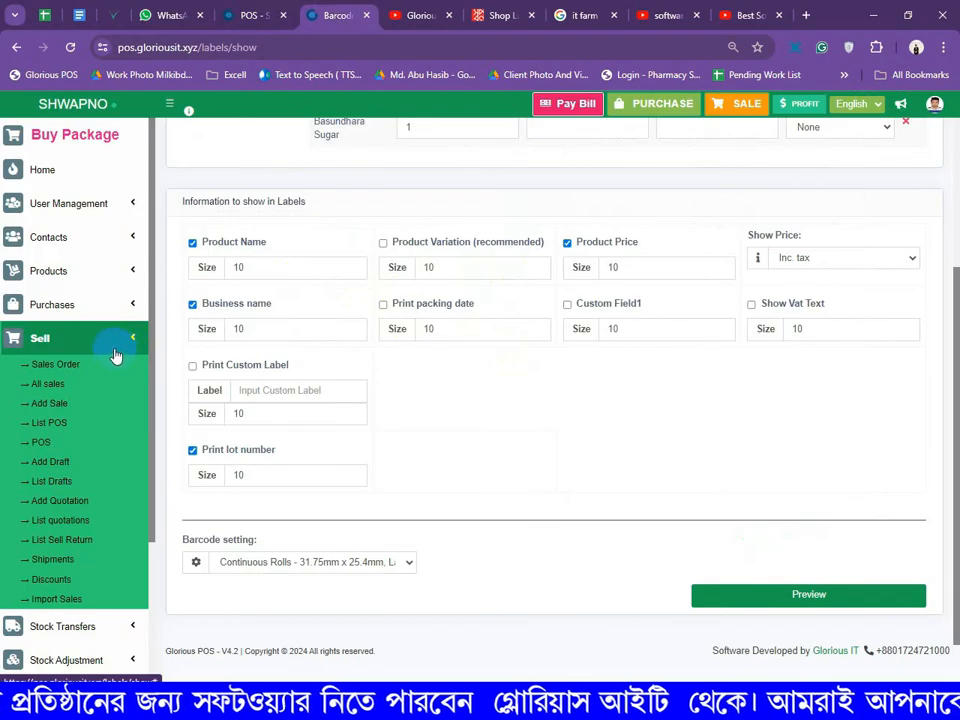
View the list of all sales and look through the stock transfer, stock adjustment and expense options
click(49, 388)
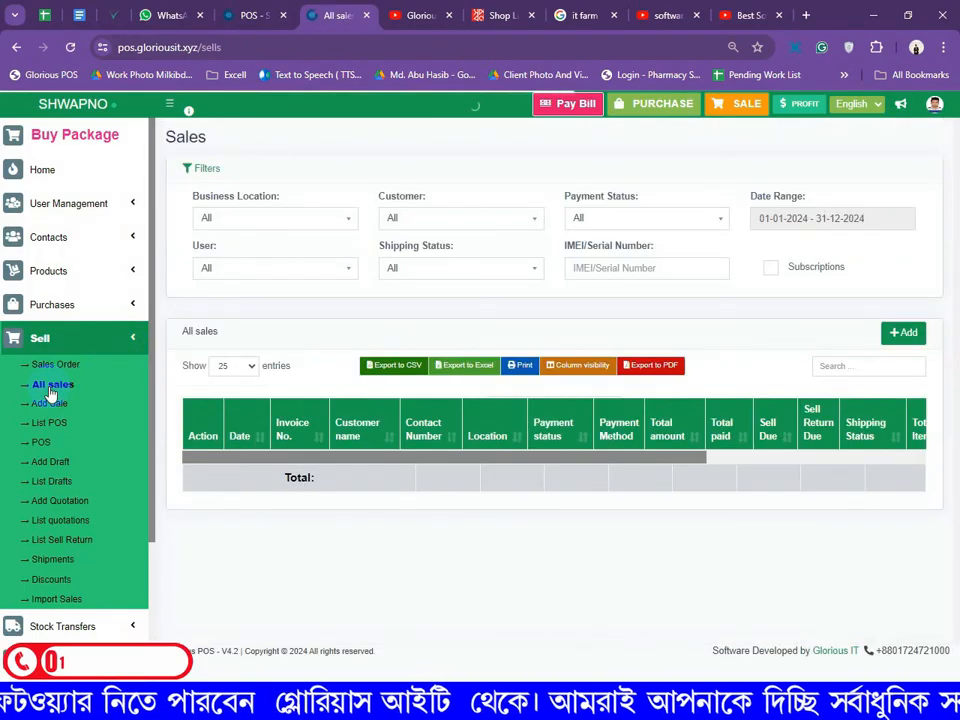
click(88, 375)
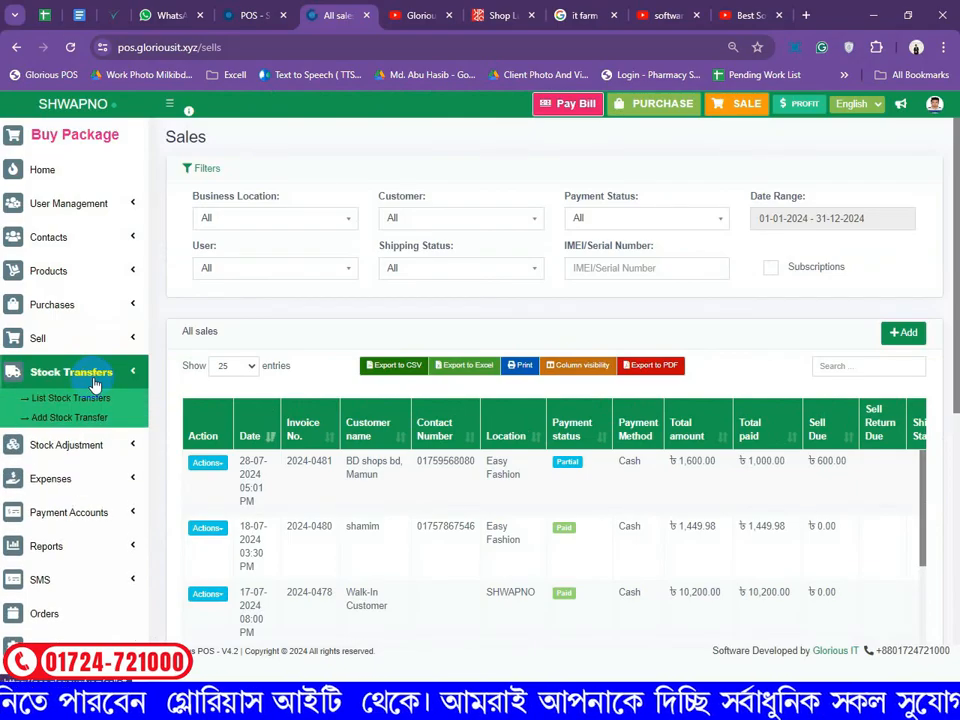
click(107, 400)
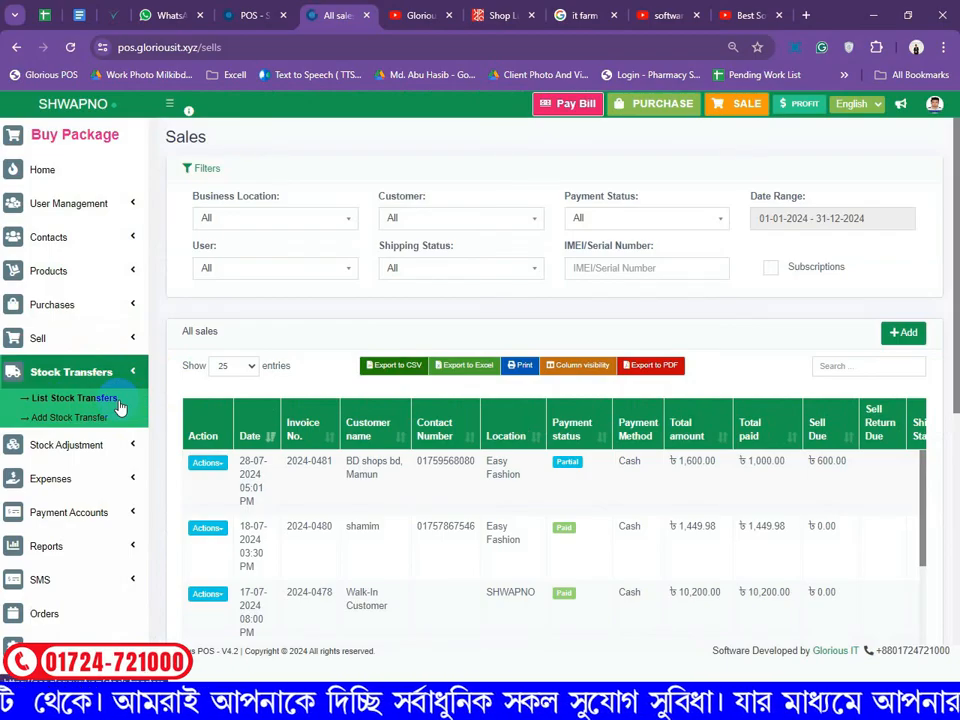
click(112, 457)
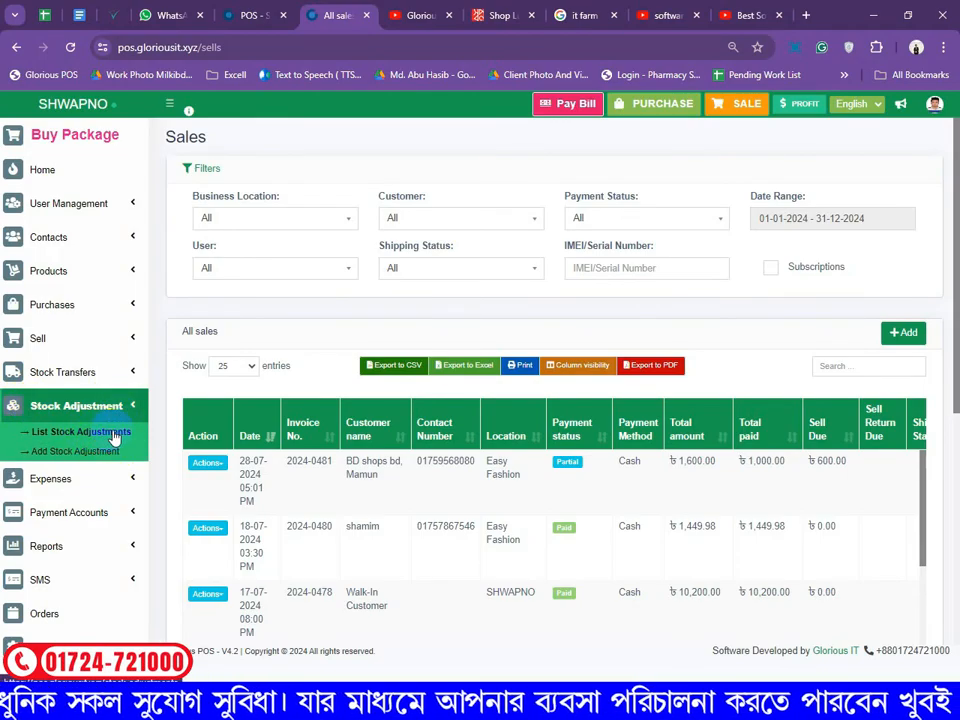
click(112, 478)
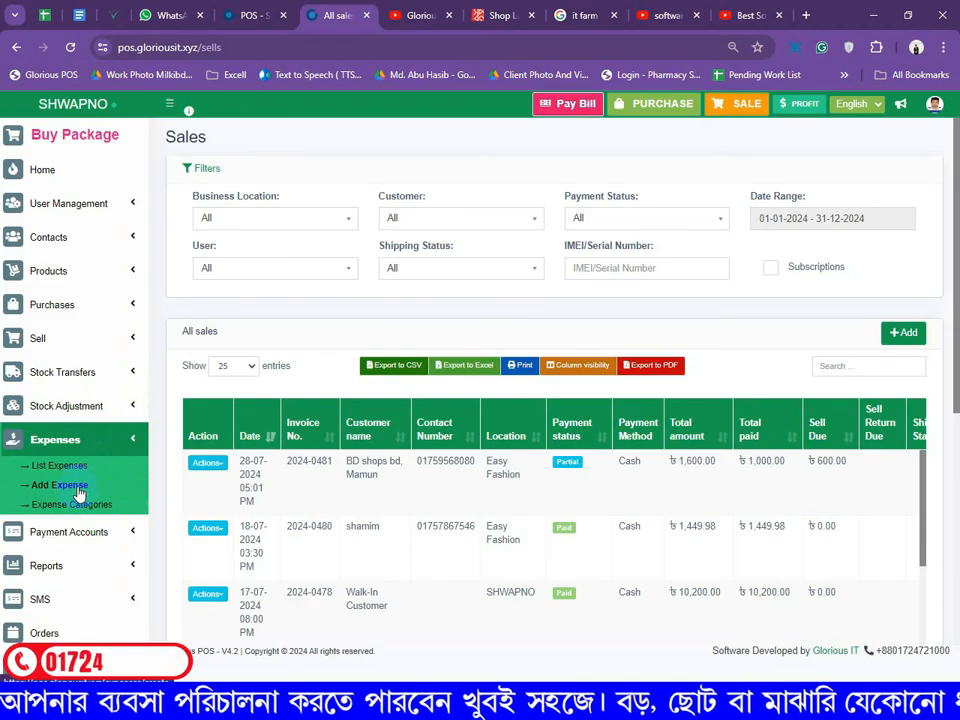
Review the expense categories and the expense list, including the people offered by its Expense for filter
click(105, 508)
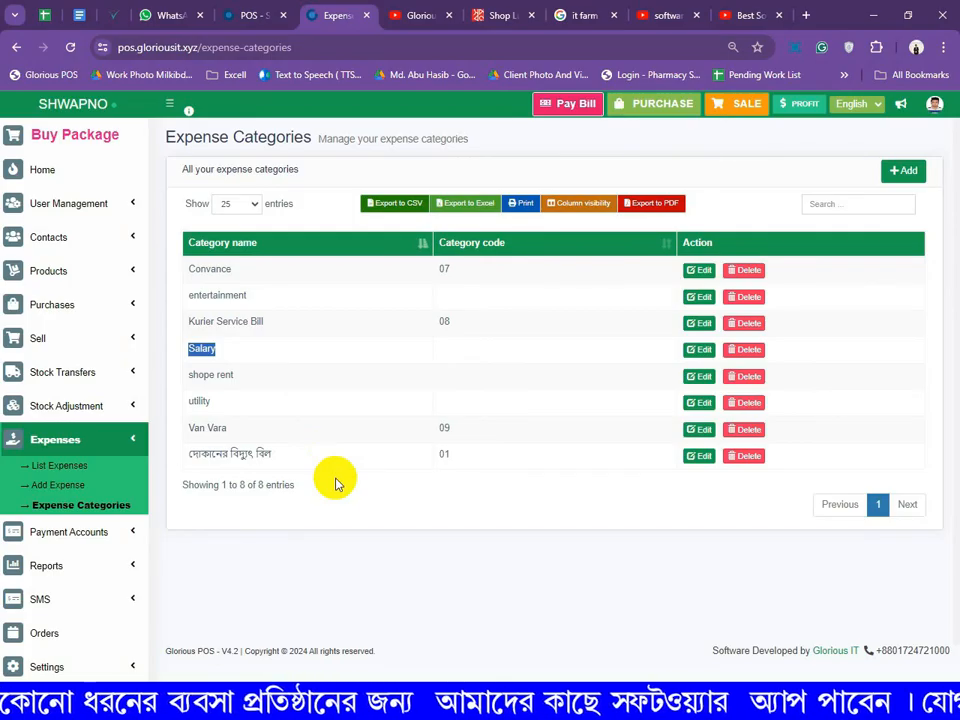
click(57, 471)
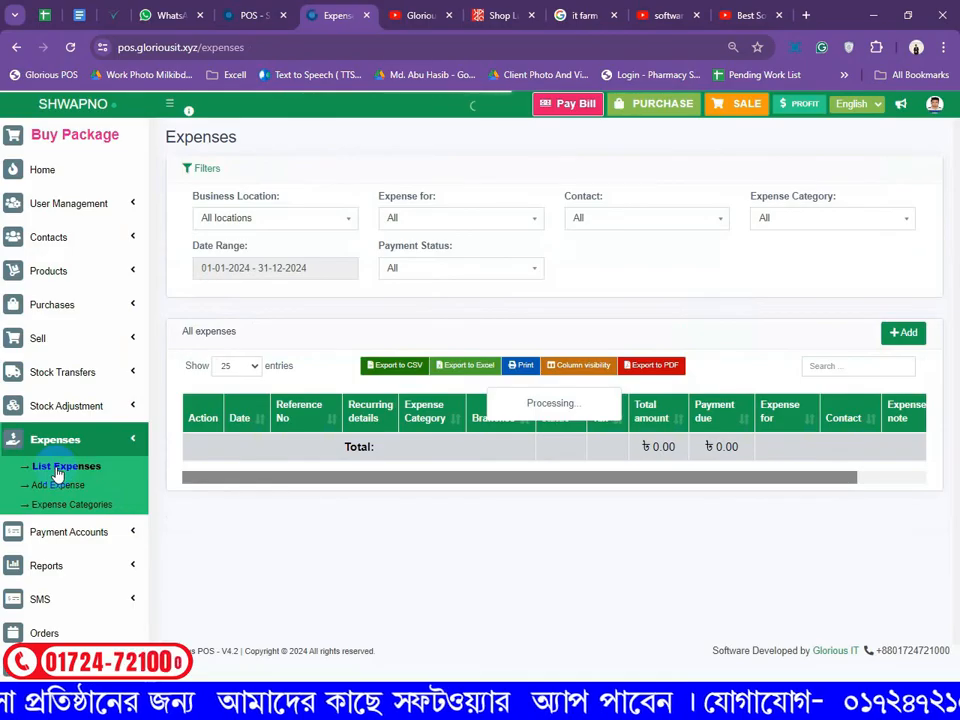
scroll(367, 468, down, 3)
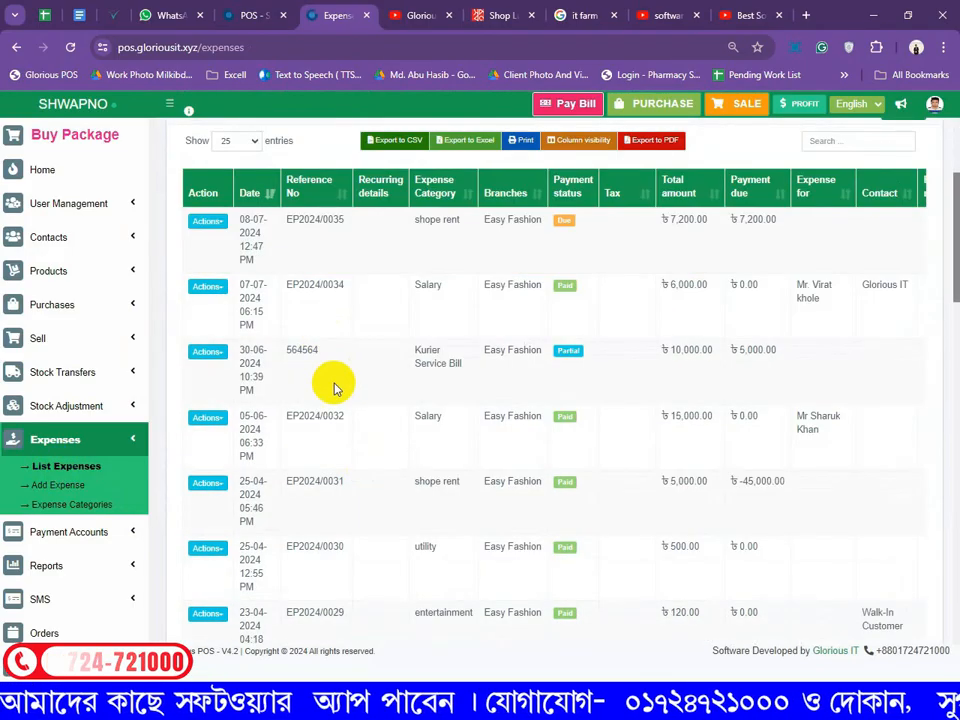
scroll(335, 388, up, 3)
click(474, 221)
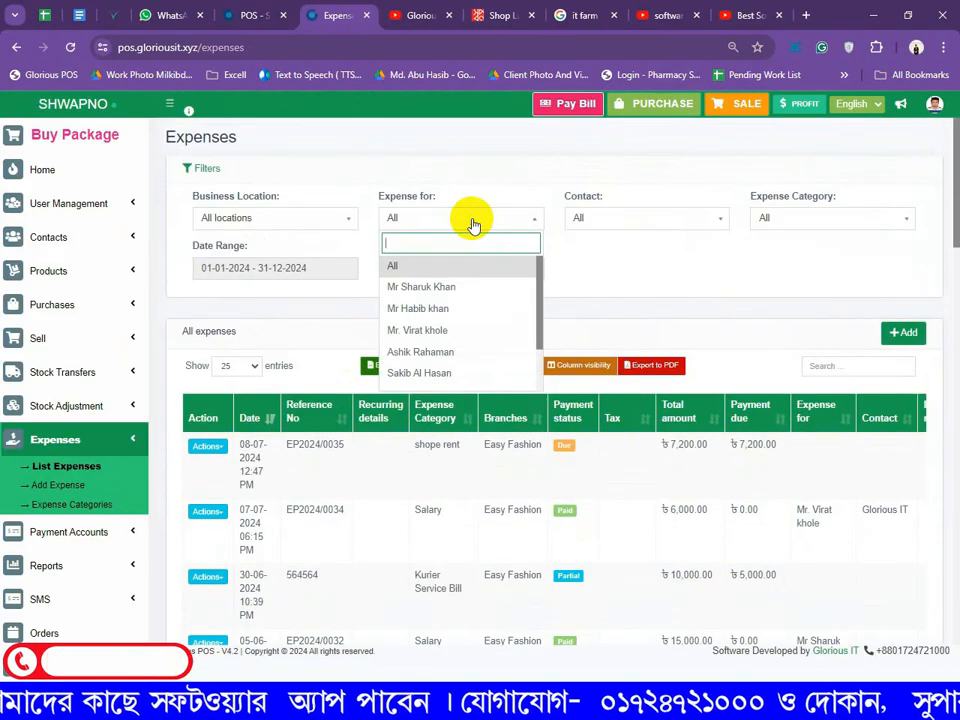
click(606, 252)
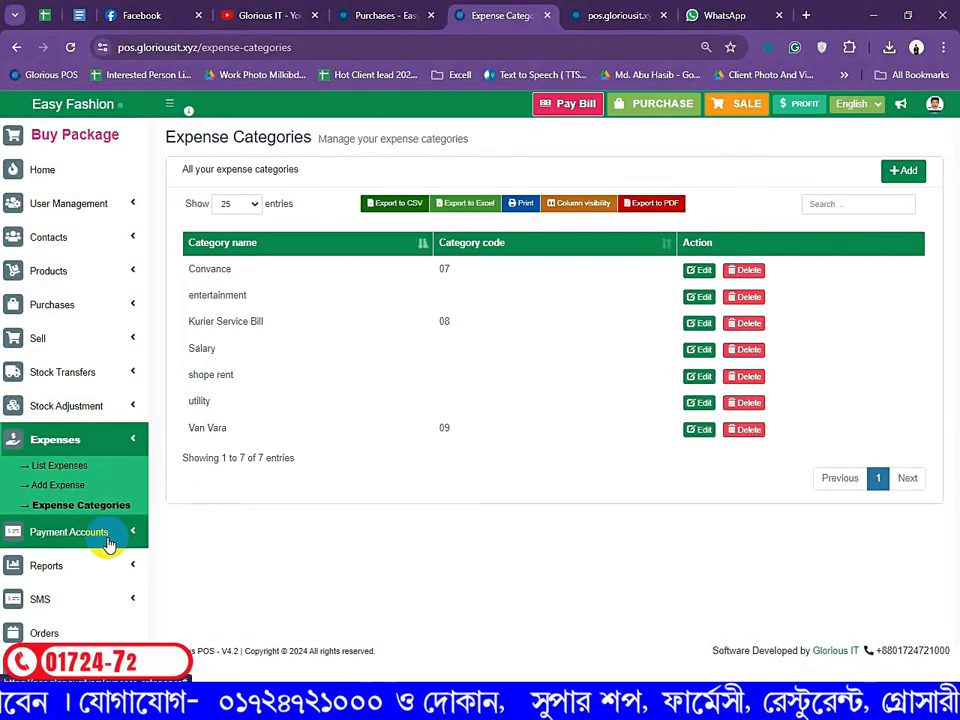
Open the list of payment accounts
click(95, 530)
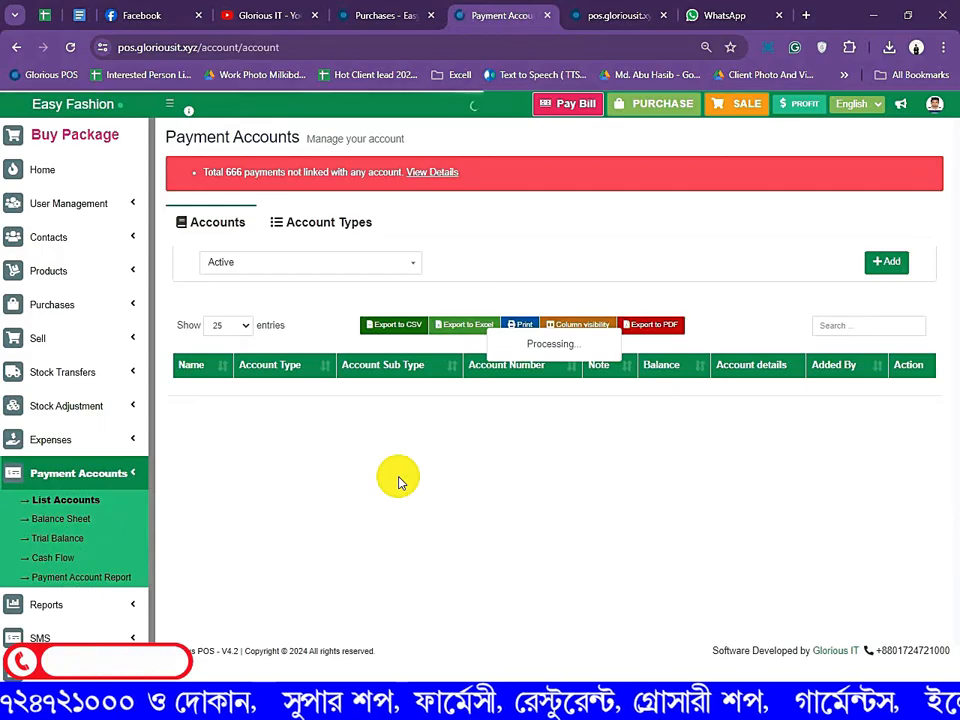
Review the names and balances in the payment accounts list, including the Bank loan and Cash accounts
scroll(398, 481, down, 1)
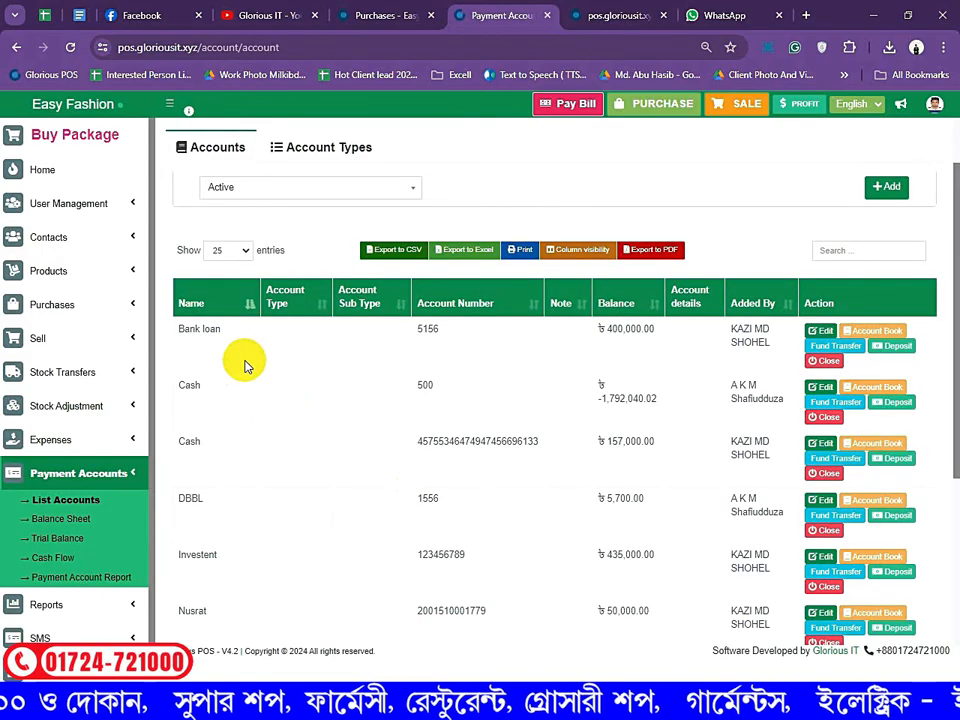
drag(172, 329, 255, 333)
double_click(189, 384)
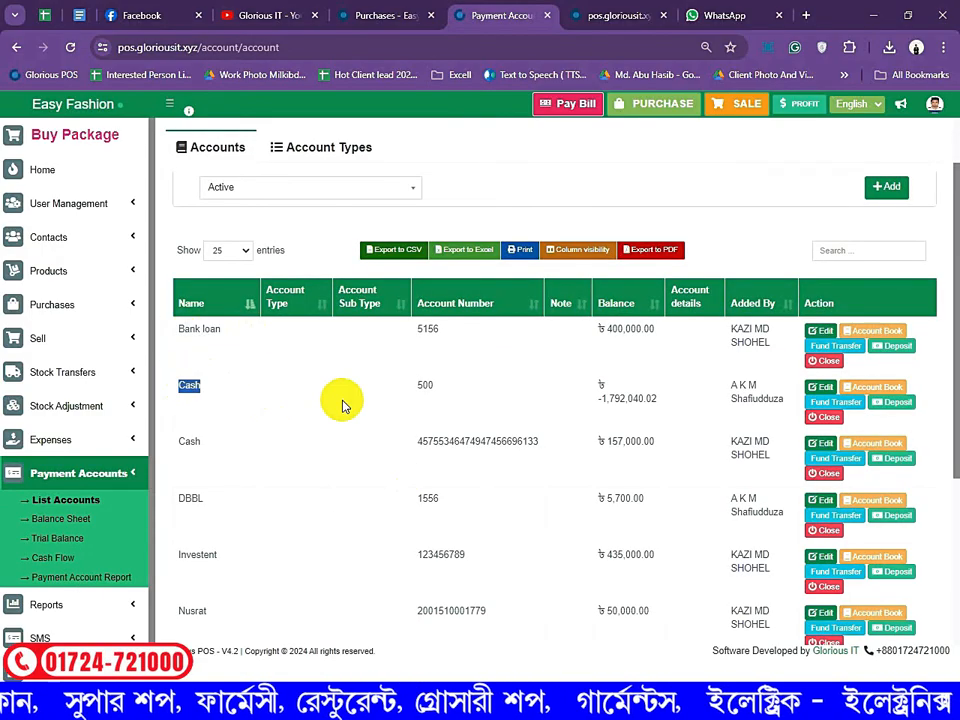
drag(607, 333, 653, 336)
drag(649, 403, 596, 410)
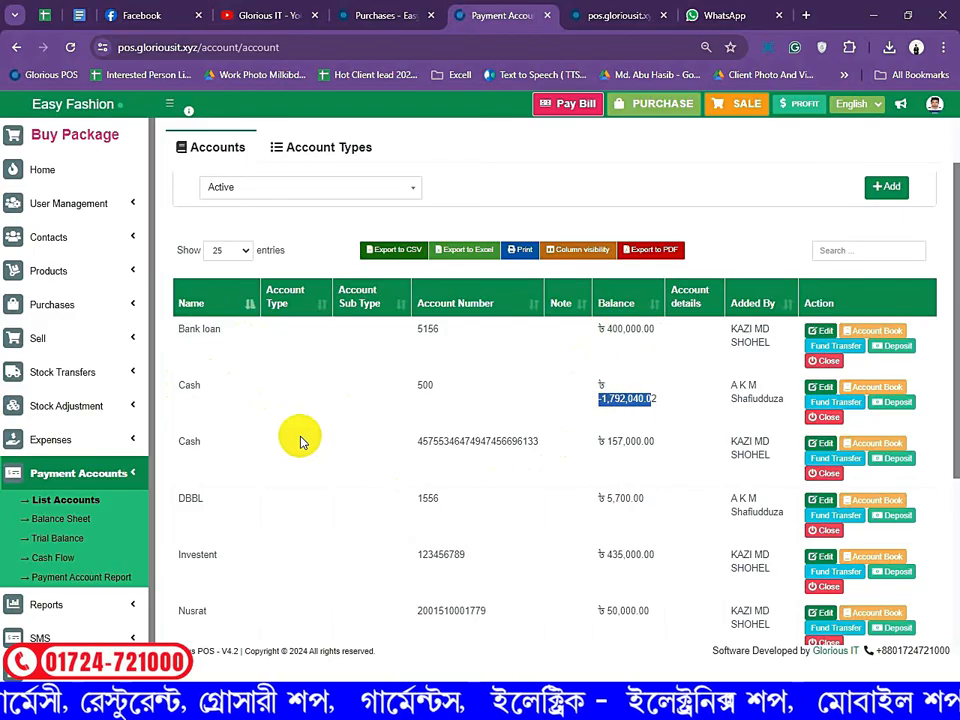
click(228, 336)
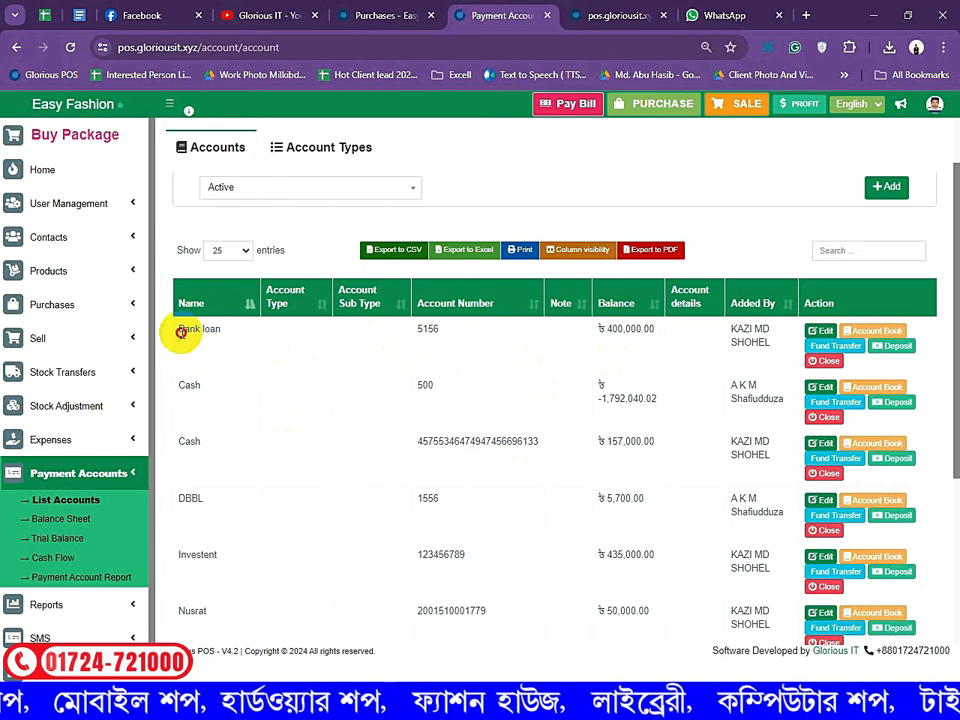
drag(181, 333, 240, 332)
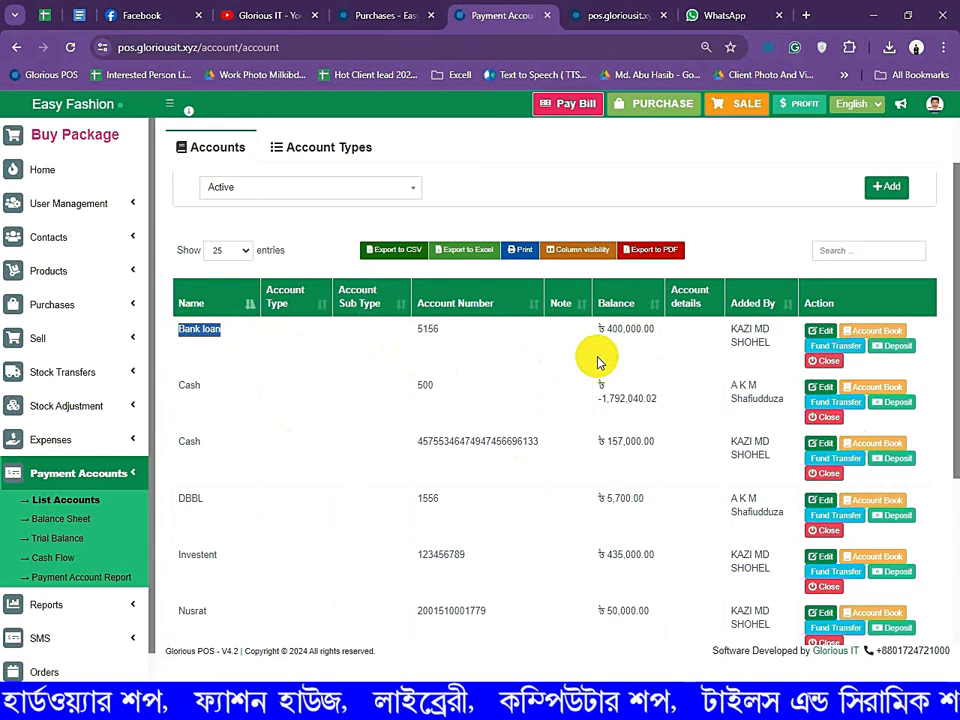
Open the Profit / Loss Report, filter it to 19-06-2024 ~ 18-07-2024, and review the profit figures down to the profit by products
scroll(126, 598, down, 1)
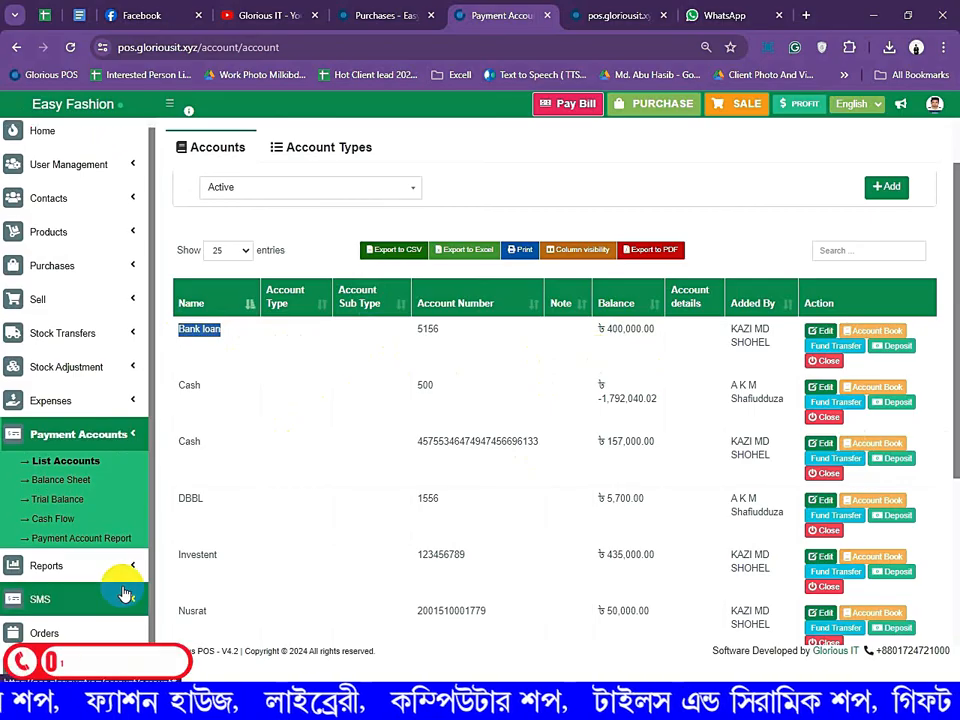
click(126, 566)
scroll(118, 548, down, 3)
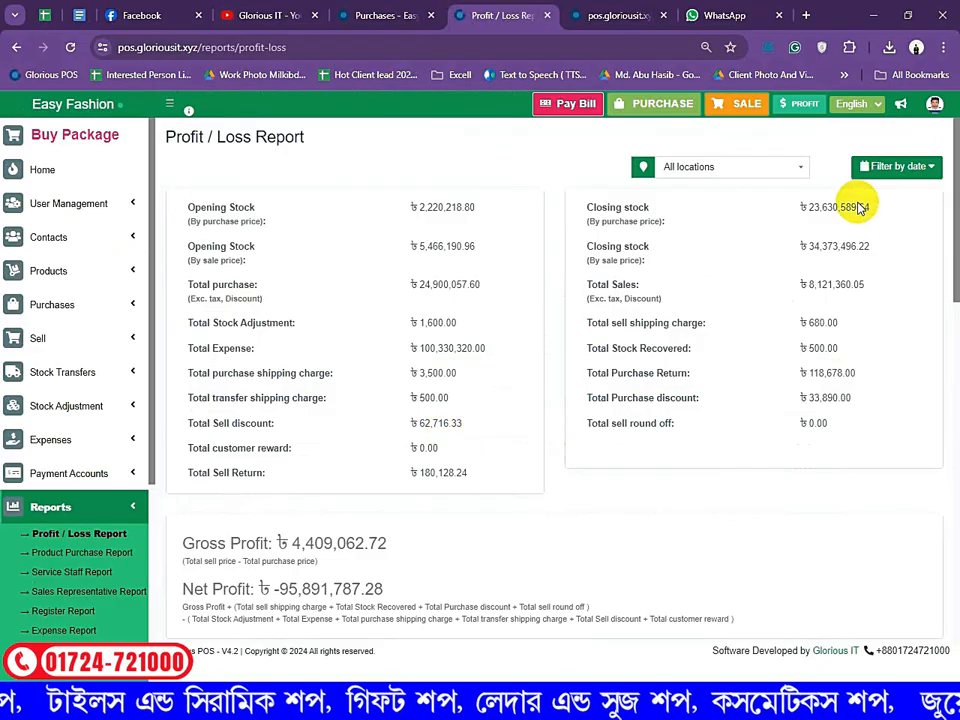
click(893, 166)
click(915, 258)
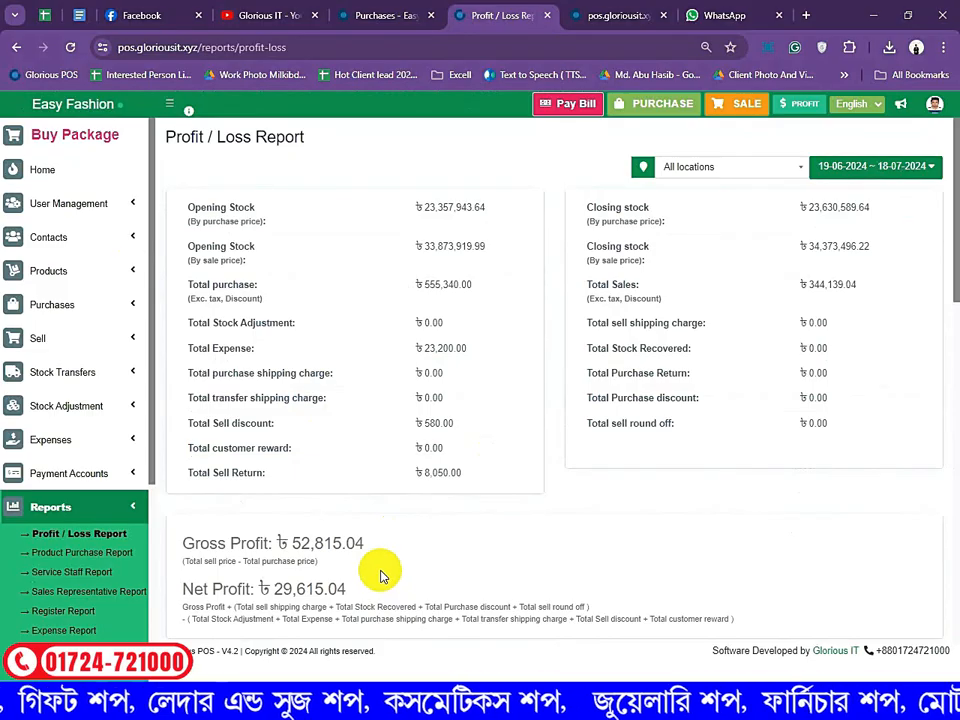
scroll(380, 577, down, 5)
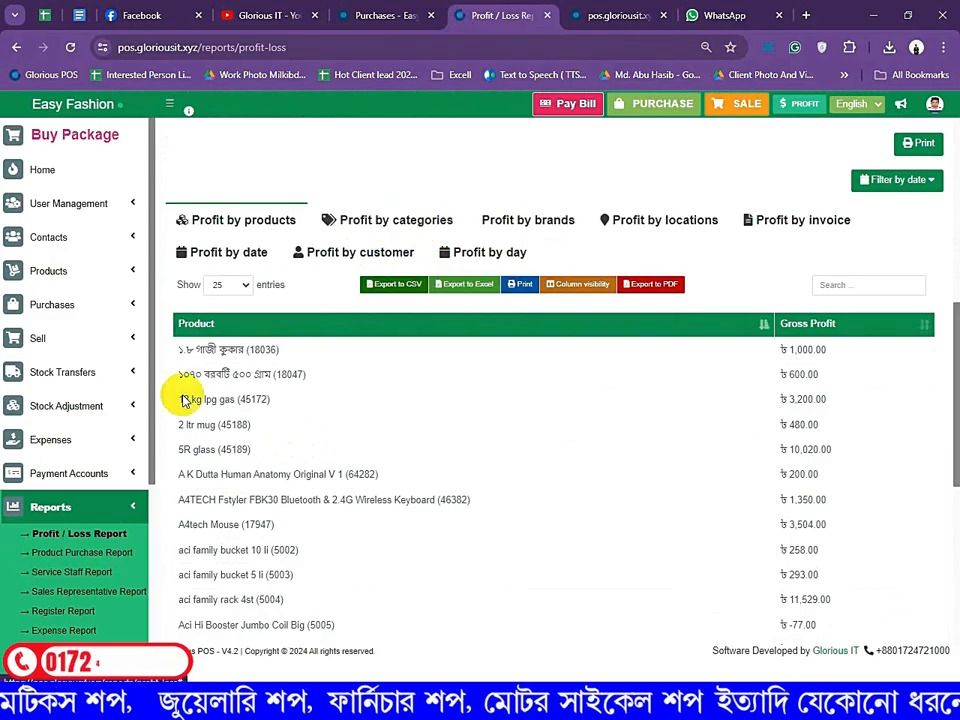
Open the Stock Report and examine its business location options and the stock values listed per product
scroll(86, 403, down, 3)
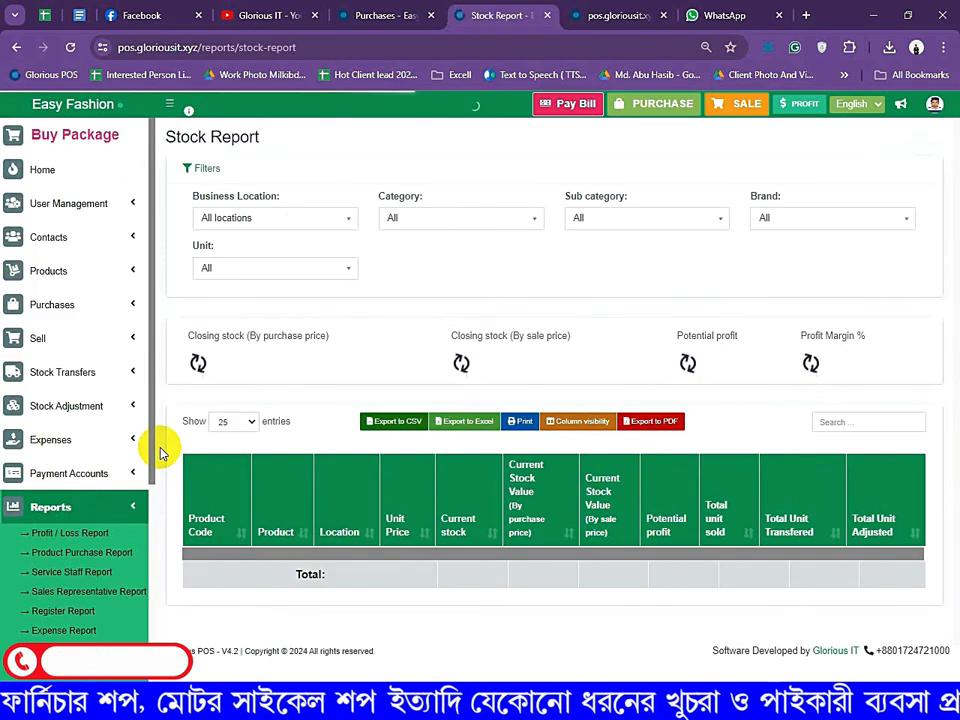
scroll(94, 587, down, 3)
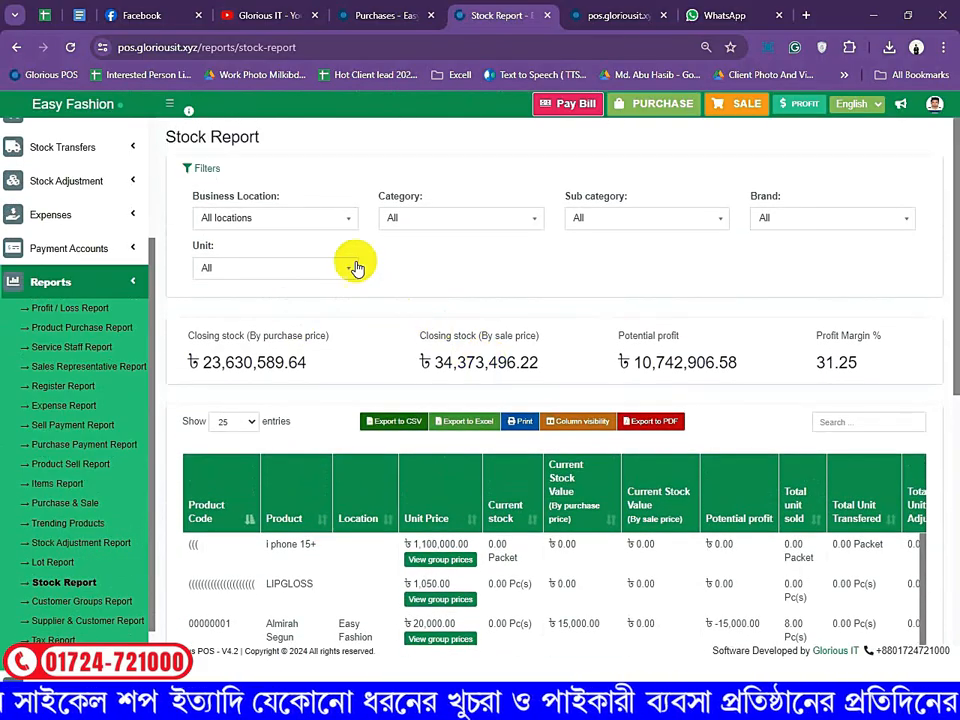
click(348, 221)
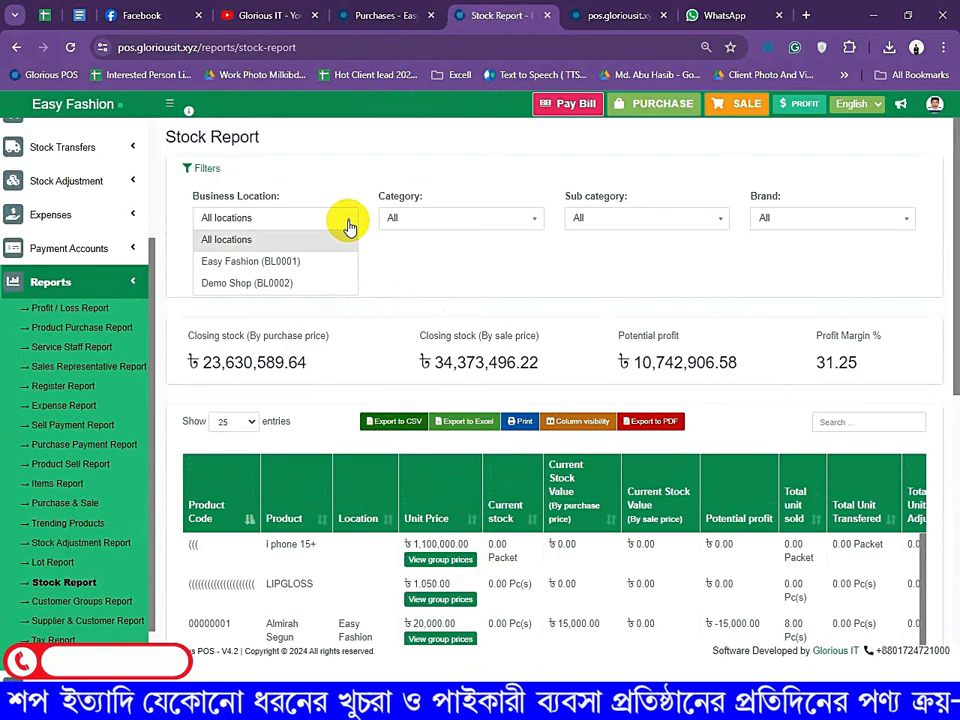
click(346, 222)
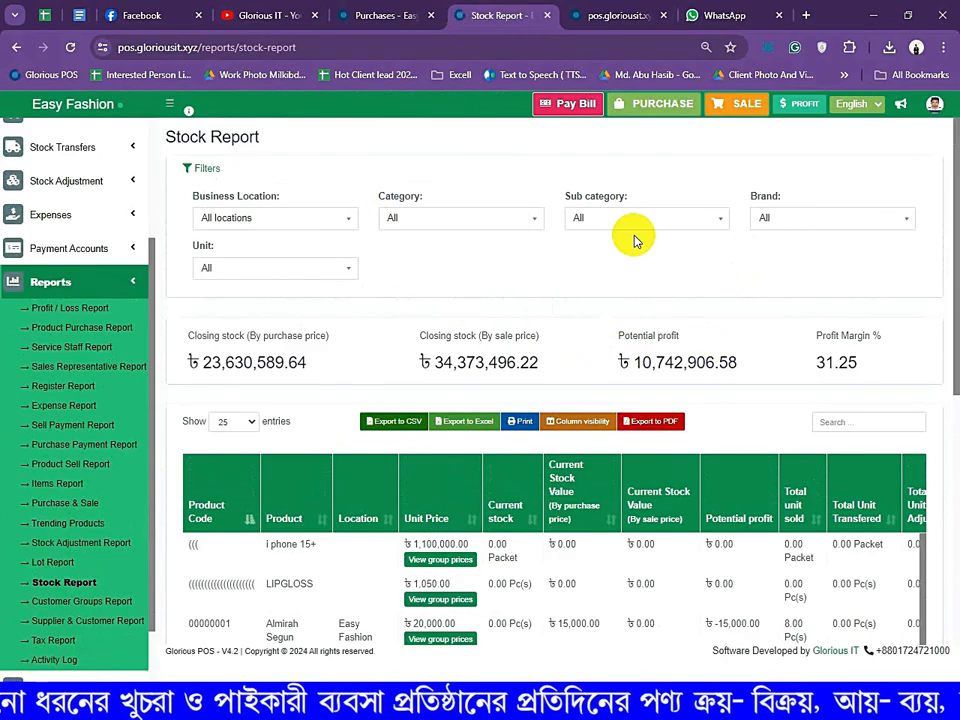
scroll(626, 255, down, 1)
scroll(626, 255, down, 3)
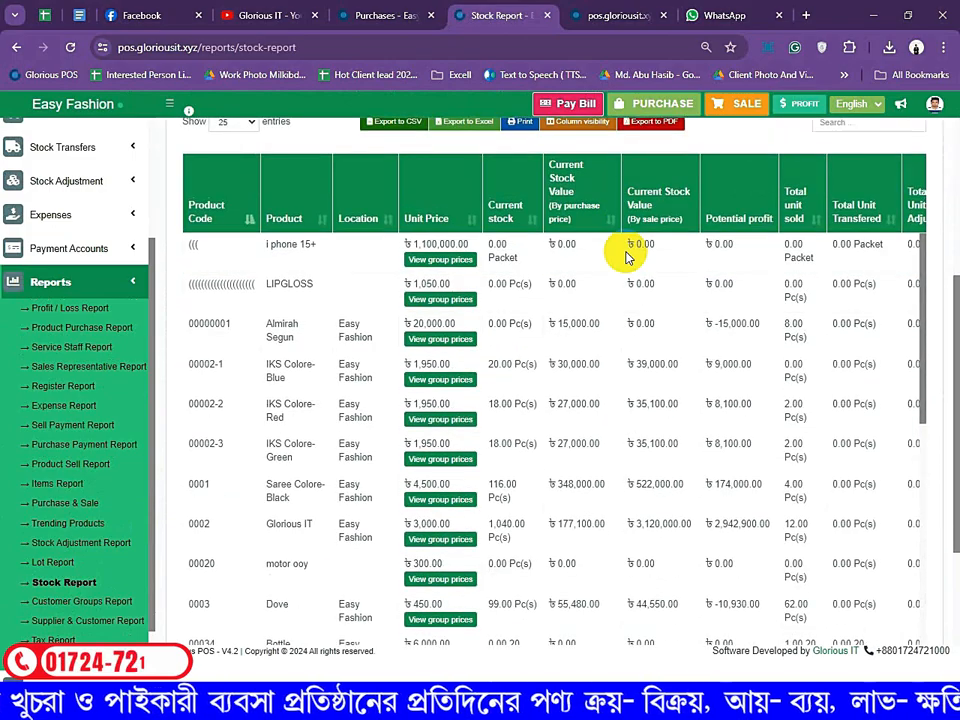
scroll(117, 601, down, 2)
Open the Buy SMS page and review the SMS package's per-message rates, including the 5001-Unlimited tier
click(116, 598)
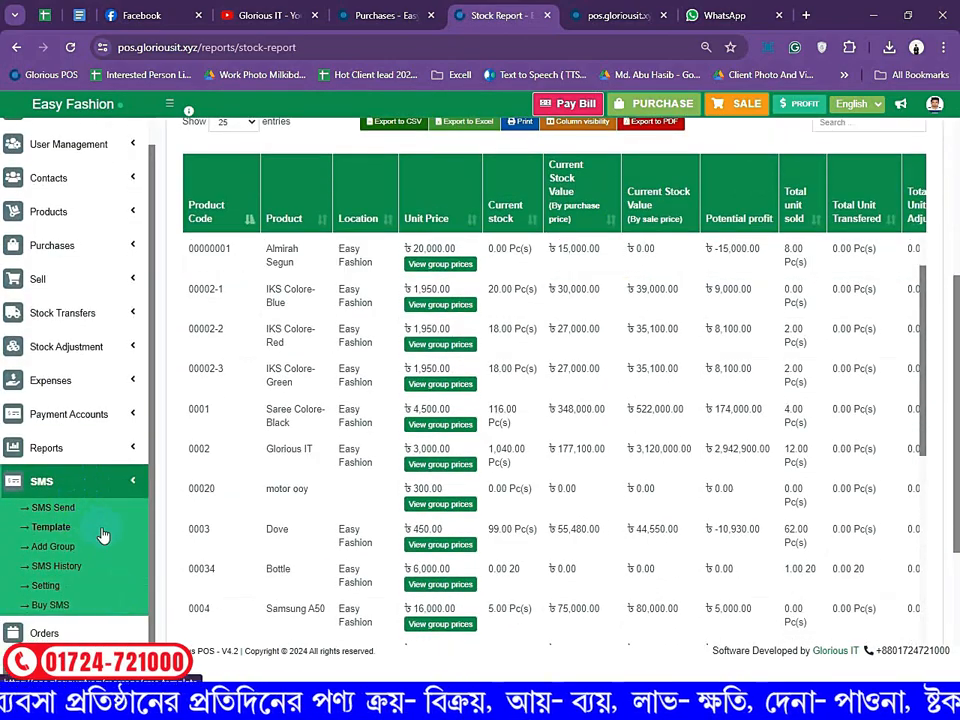
click(52, 607)
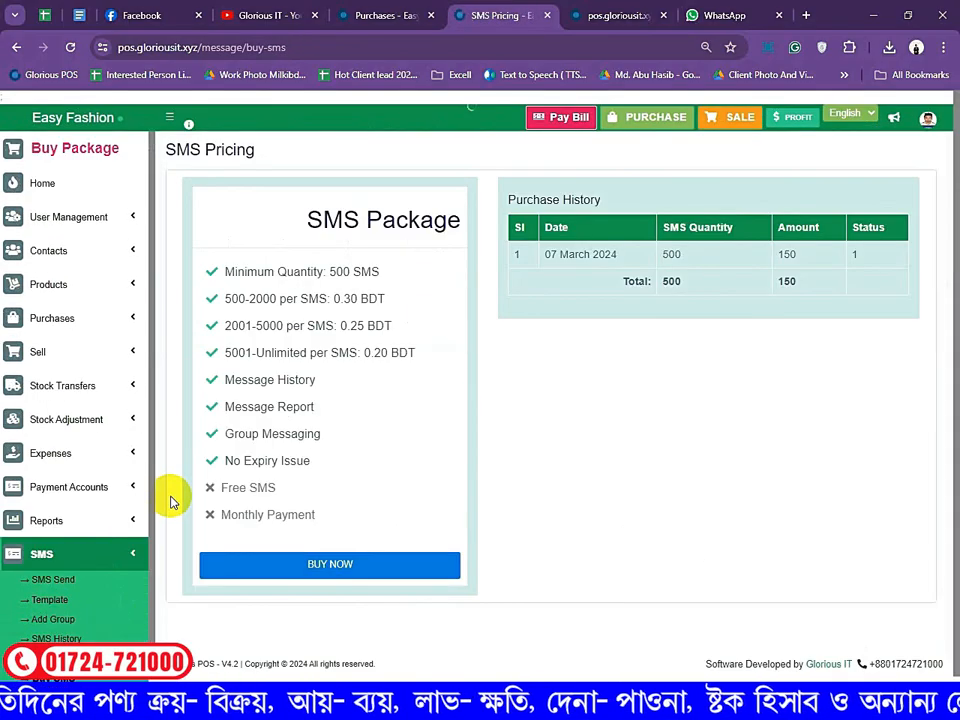
drag(226, 354, 418, 360)
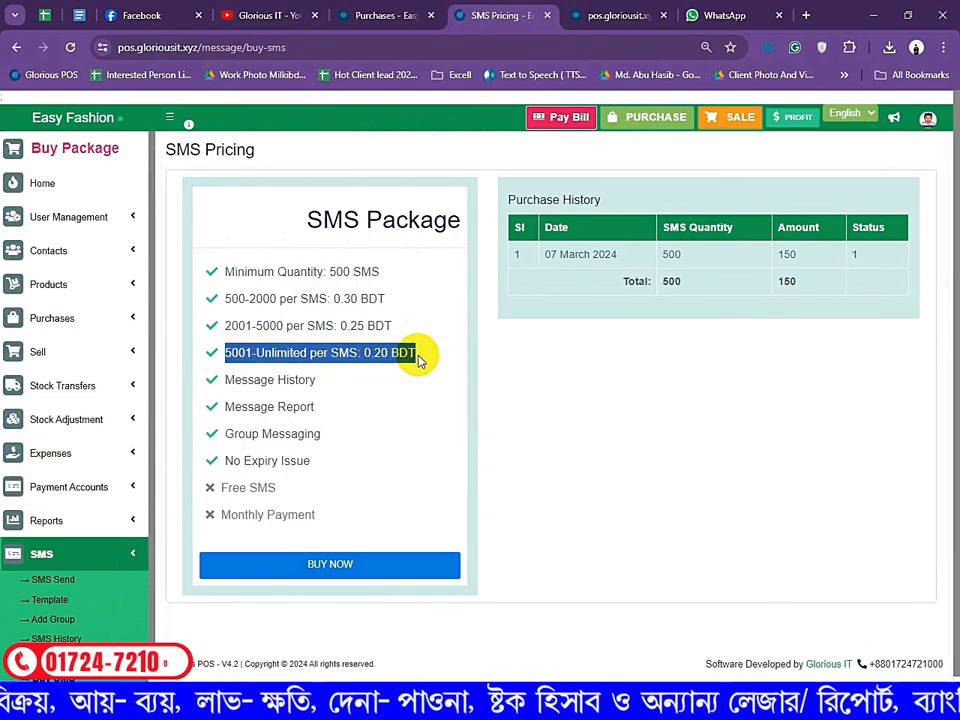
click(357, 354)
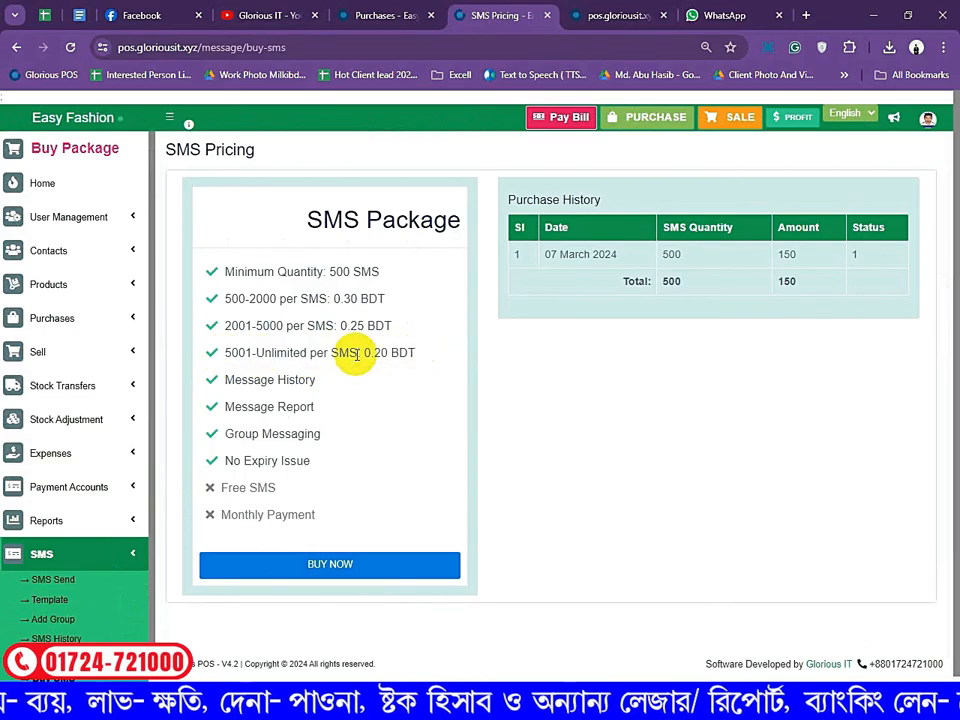
click(118, 552)
scroll(116, 580, down, 1)
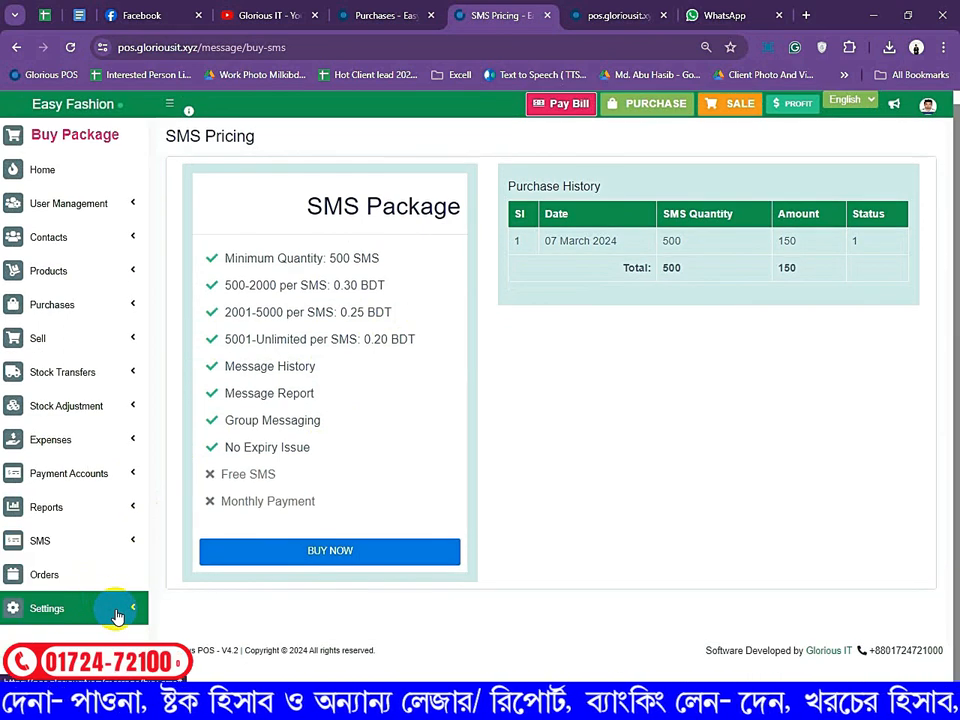
scroll(133, 542, up, 1)
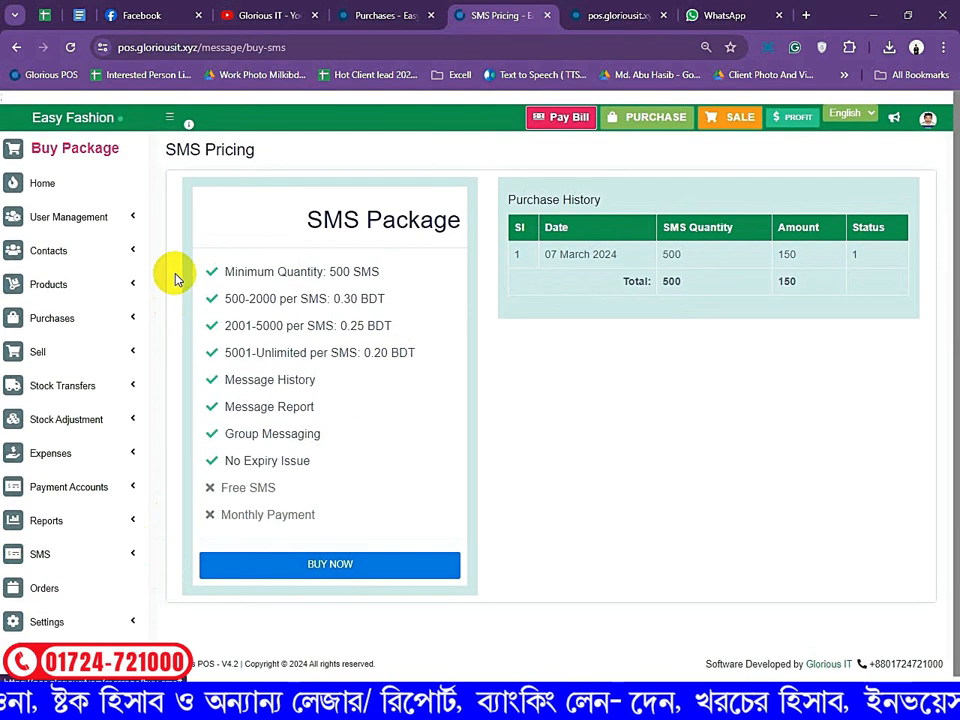